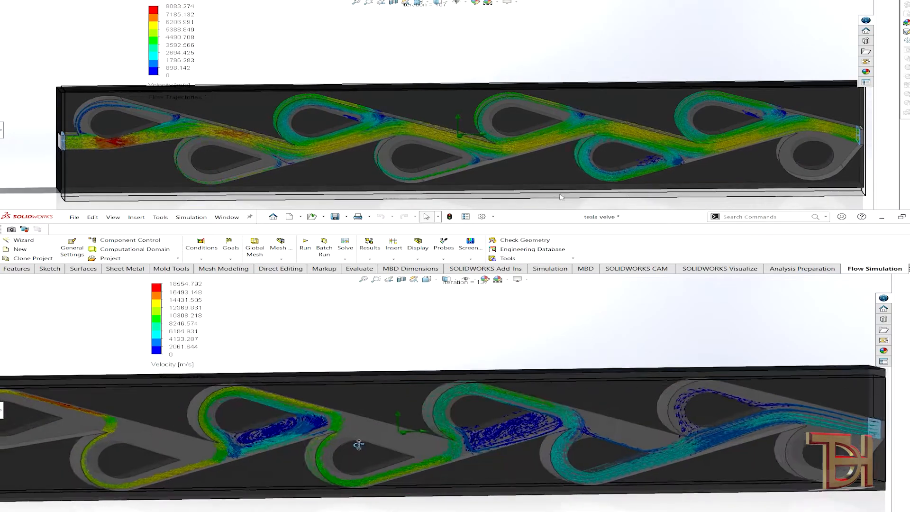
Inspect the flow trajectories and the looped channels of the Tesla valve model from several angles.
{"action": "scroll", "coordinate": [136, 423], "scroll_direction": "down", "scroll_amount": 1}
{"action": "scroll", "coordinate": [323, 425], "scroll_direction": "up", "scroll_amount": 1}
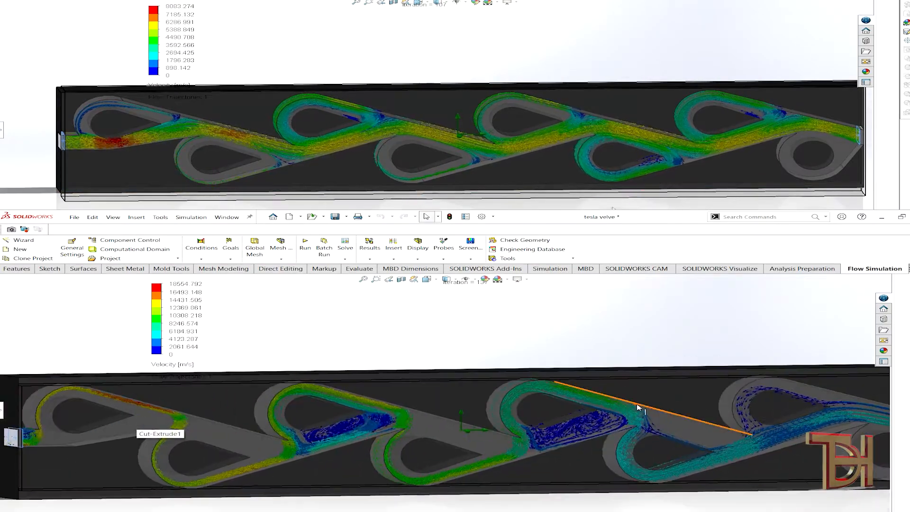
{"action": "scroll", "coordinate": [637, 406], "scroll_direction": "up", "scroll_amount": 1}
{"action": "middle_click_drag", "start_coordinate": [556, 429], "coordinate": [531, 417]}
{"action": "scroll", "coordinate": [862, 137], "scroll_direction": "down", "scroll_amount": 1}
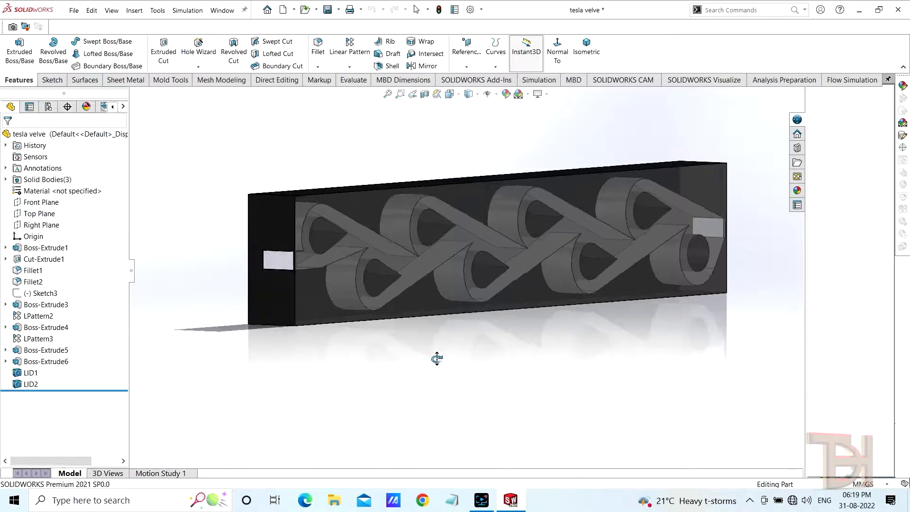
{"action": "middle_click_drag", "start_coordinate": [437, 358], "coordinate": [417, 368]}
{"action": "scroll", "coordinate": [524, 368], "scroll_direction": "down", "scroll_amount": 1}
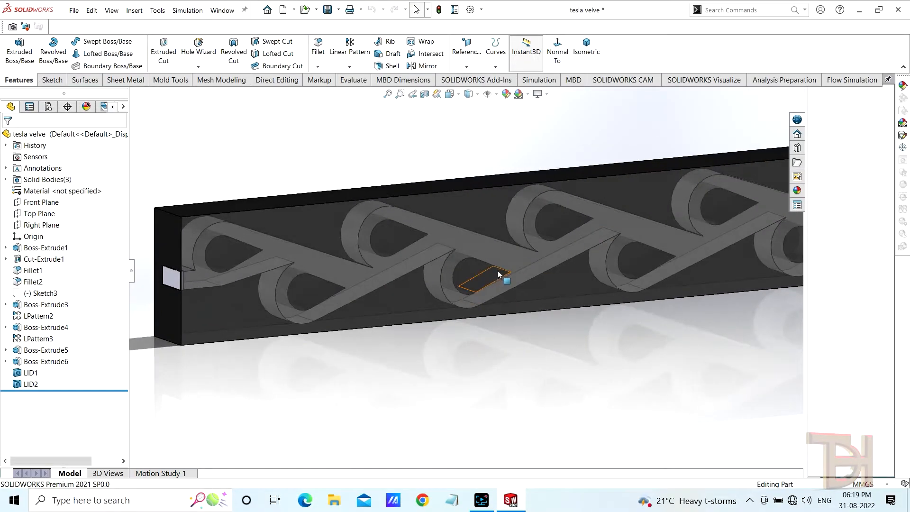
{"action": "scroll", "coordinate": [496, 270], "scroll_direction": "up", "scroll_amount": 2}
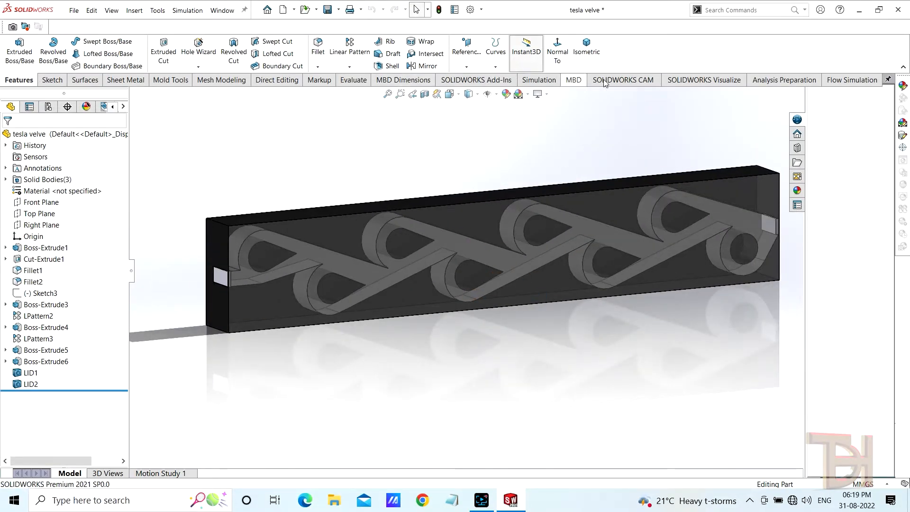
Start a new Flow Simulation project with the wizard, name it teslavelv1 and accept the SI-based unit system.
{"action": "left_click", "coordinate": [838, 80]}
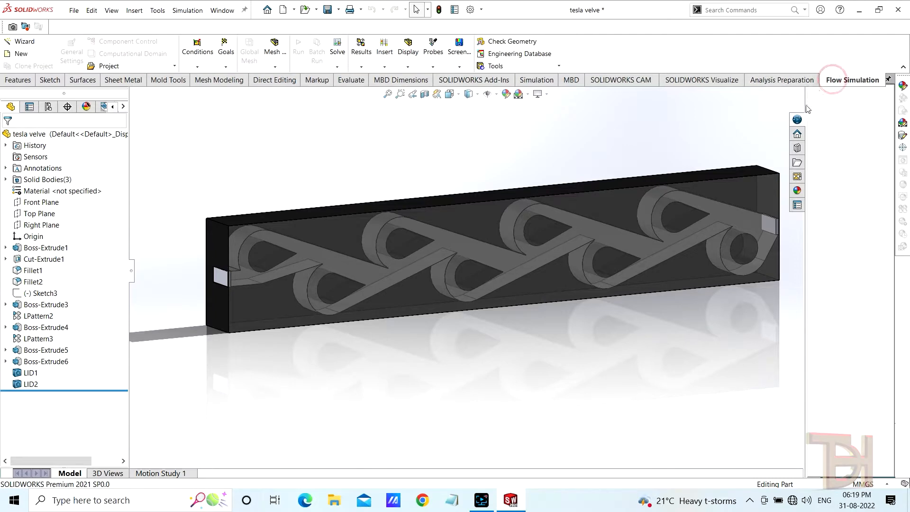
{"action": "left_click", "coordinate": [25, 42]}
{"action": "double_click", "coordinate": [433, 144]}
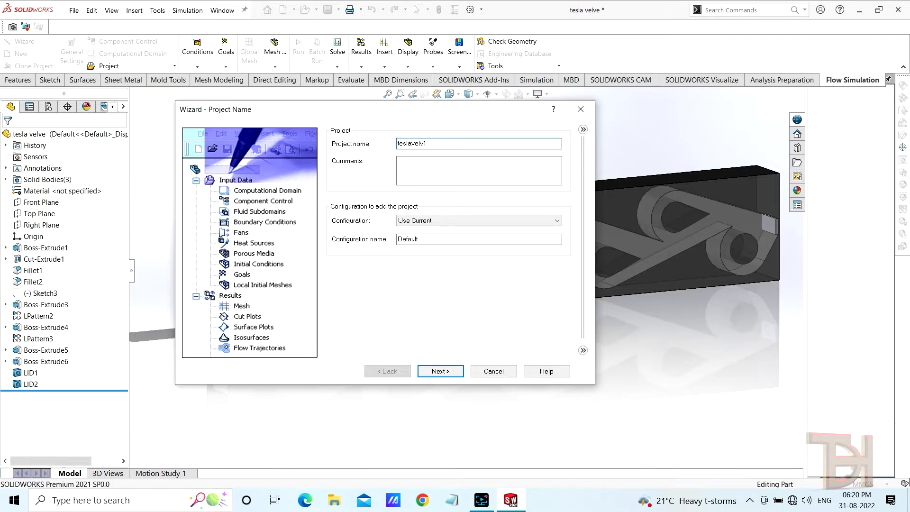
{"action": "left_click", "coordinate": [452, 372]}
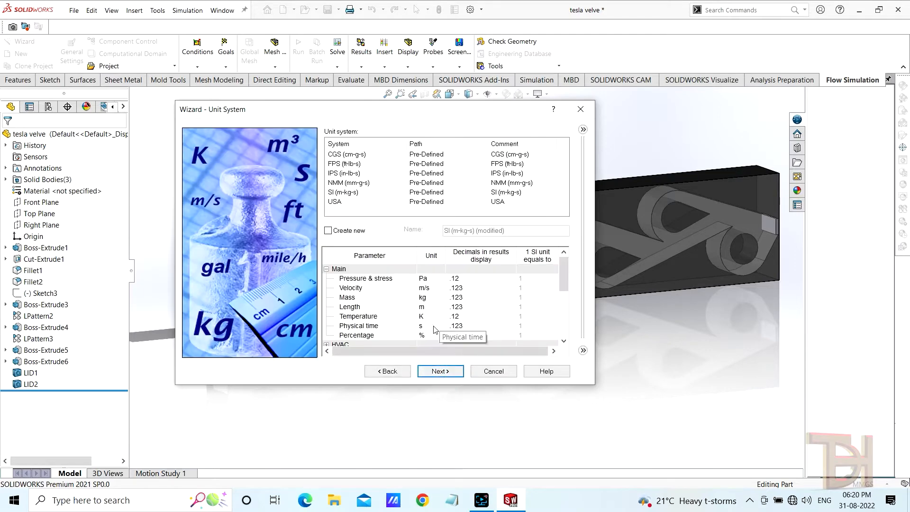
{"action": "scroll", "coordinate": [422, 280], "scroll_direction": "down", "scroll_amount": 2}
{"action": "scroll", "coordinate": [422, 280], "scroll_direction": "up", "scroll_amount": 2}
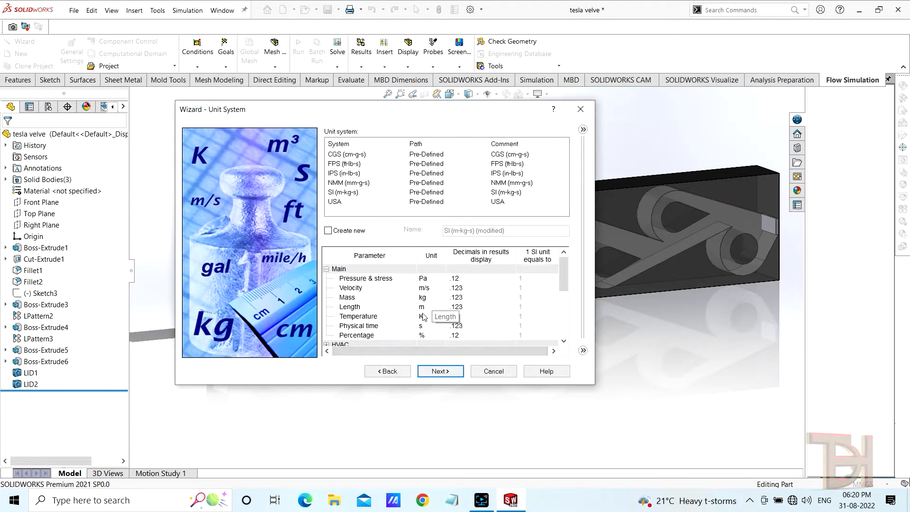
{"action": "left_click", "coordinate": [441, 372]}
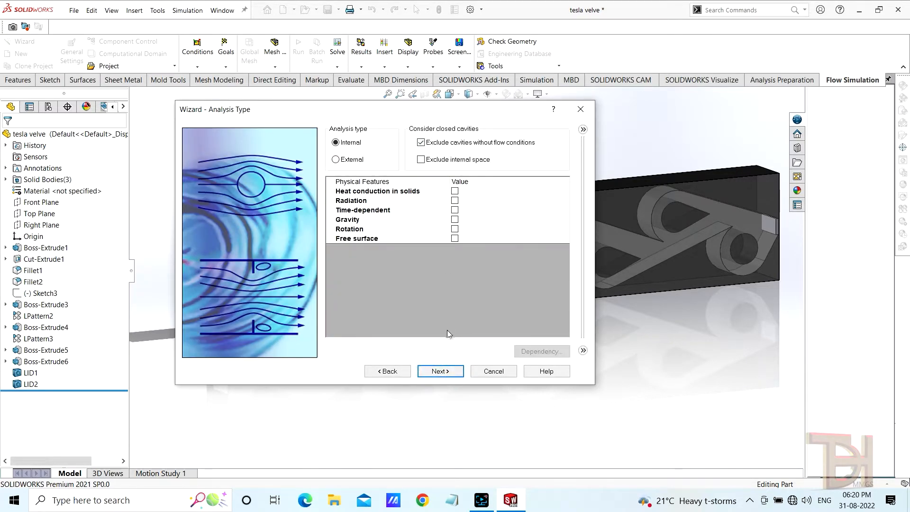
Accept the internal analysis type, add Water as the default project fluid, and finish the wizard with the default wall and initial conditions.
{"action": "left_click", "coordinate": [449, 371]}
{"action": "left_click", "coordinate": [327, 152]}
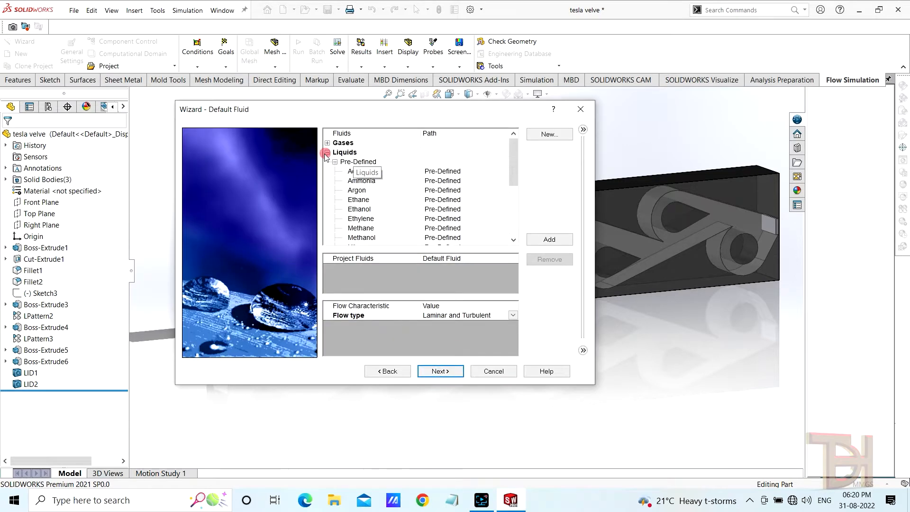
{"action": "scroll", "coordinate": [412, 217], "scroll_direction": "down", "scroll_amount": 4}
{"action": "left_click", "coordinate": [548, 239]}
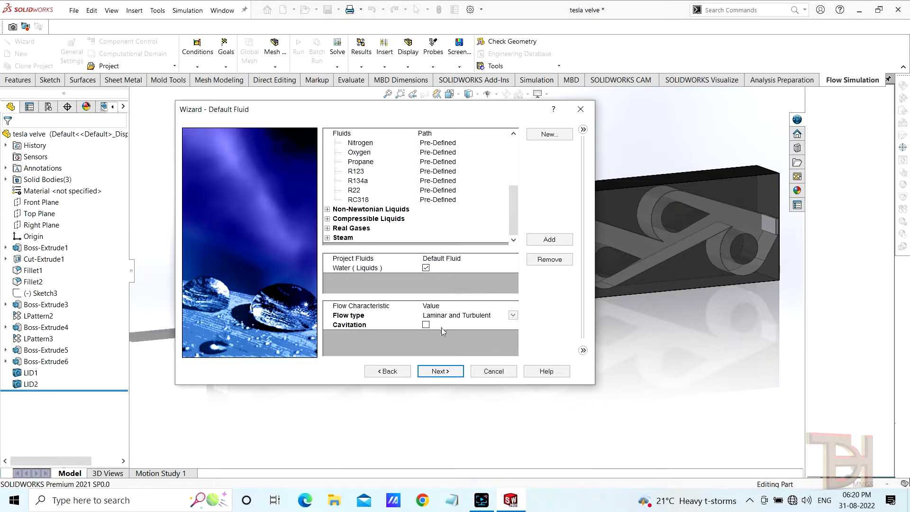
{"action": "left_click", "coordinate": [439, 371]}
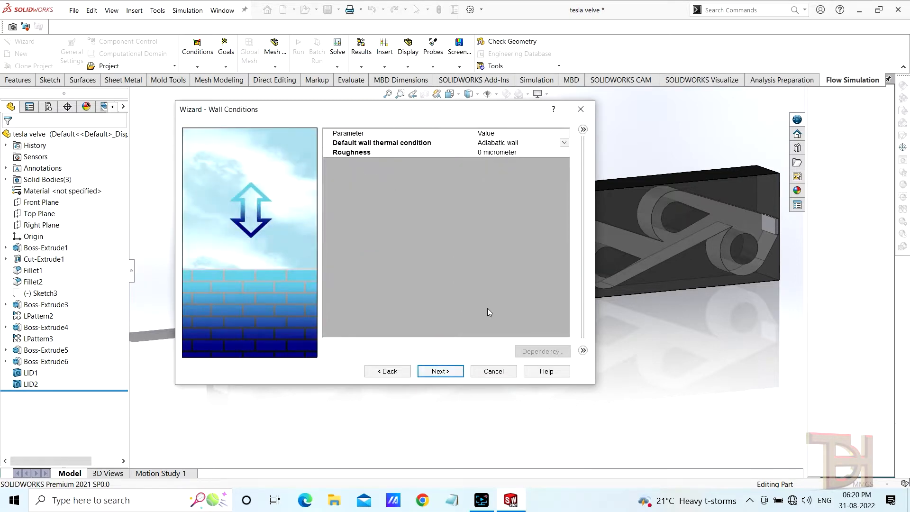
{"action": "left_click", "coordinate": [440, 371]}
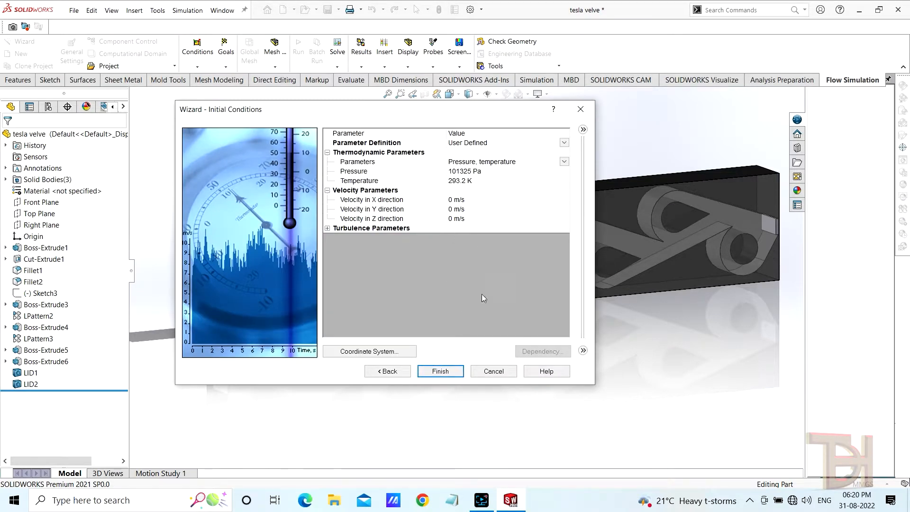
{"action": "left_click", "coordinate": [441, 371]}
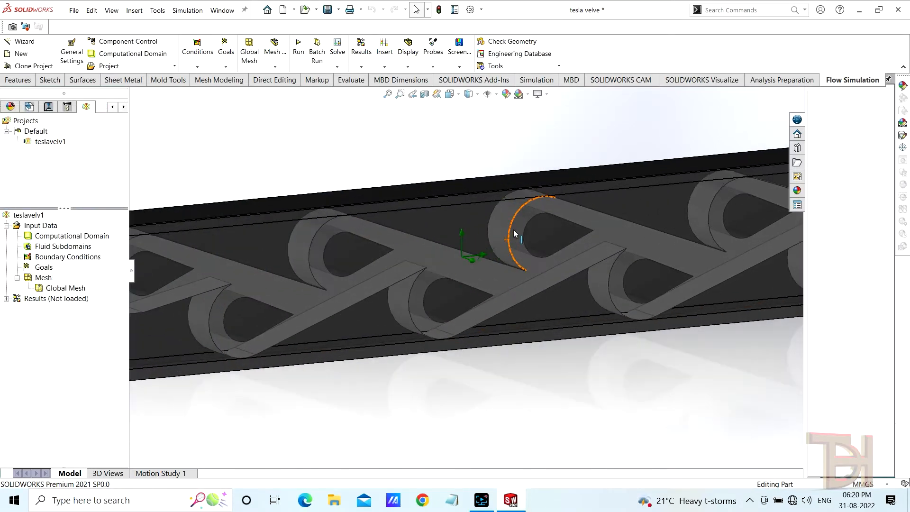
Stretch the computational domain above and below the valve body and adjust its Z limits to about 0.010 m and 0.038 m.
{"action": "middle_click_drag", "start_coordinate": [571, 343], "coordinate": [553, 333]}
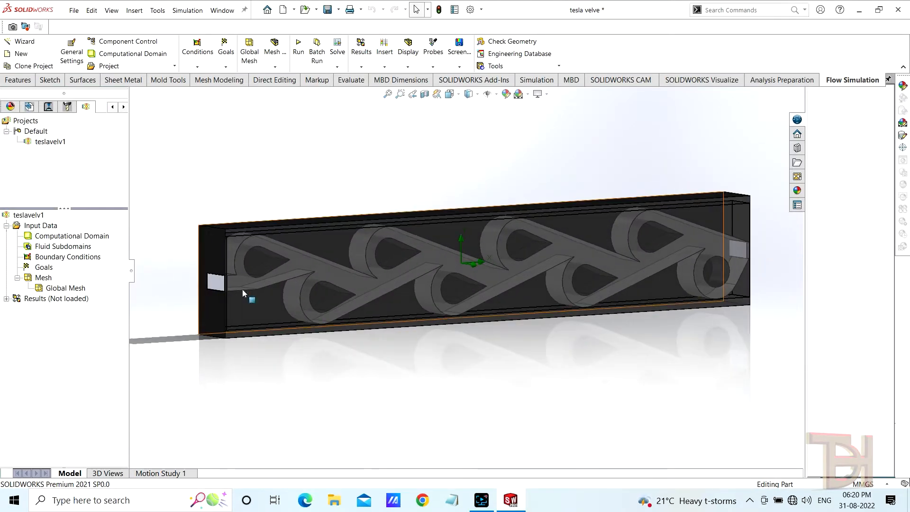
{"action": "left_click", "coordinate": [55, 238]}
{"action": "middle_click_drag", "start_coordinate": [396, 365], "coordinate": [480, 360]}
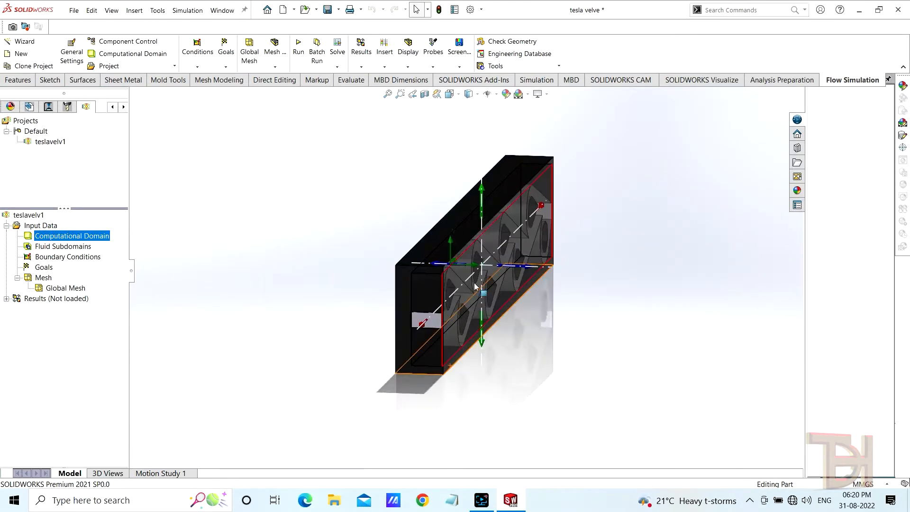
{"action": "left_click_drag", "start_coordinate": [482, 194], "coordinate": [482, 184]}
{"action": "left_click_drag", "start_coordinate": [482, 342], "coordinate": [483, 362]}
{"action": "left_click", "coordinate": [522, 269]}
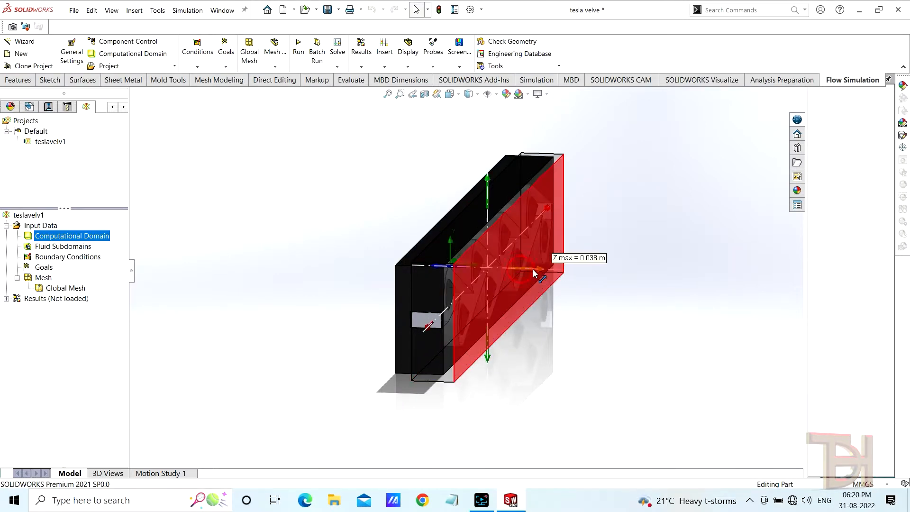
{"action": "middle_click_drag", "start_coordinate": [557, 341], "coordinate": [510, 312]}
{"action": "left_click", "coordinate": [440, 270]}
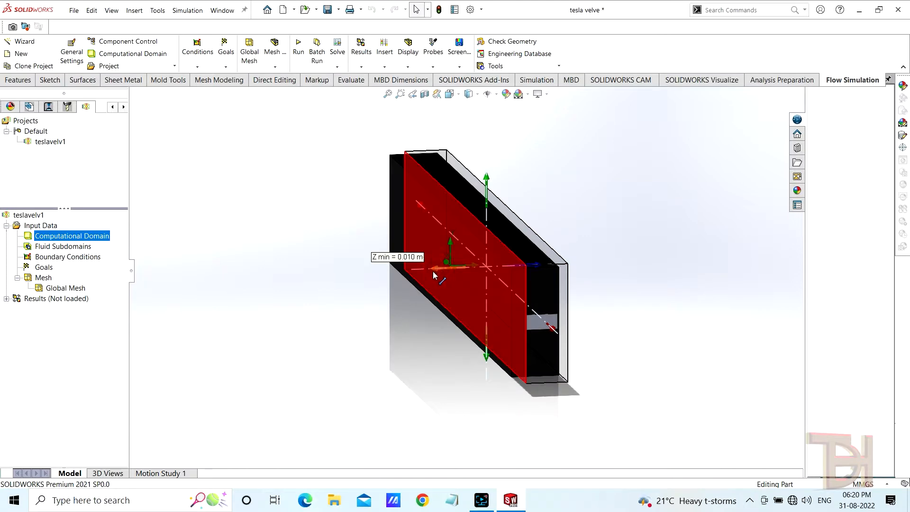
{"action": "middle_click_drag", "start_coordinate": [614, 301], "coordinate": [584, 342]}
{"action": "left_click", "coordinate": [139, 303]}
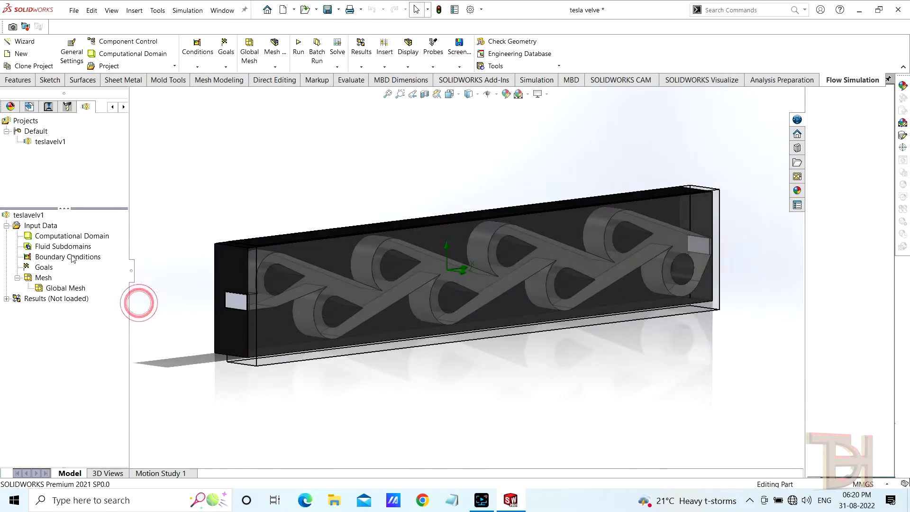
Start an Inlet Volume Flow boundary condition and select the inner lid faces at both ends of the valve channel.
{"action": "right_click", "coordinate": [38, 258]}
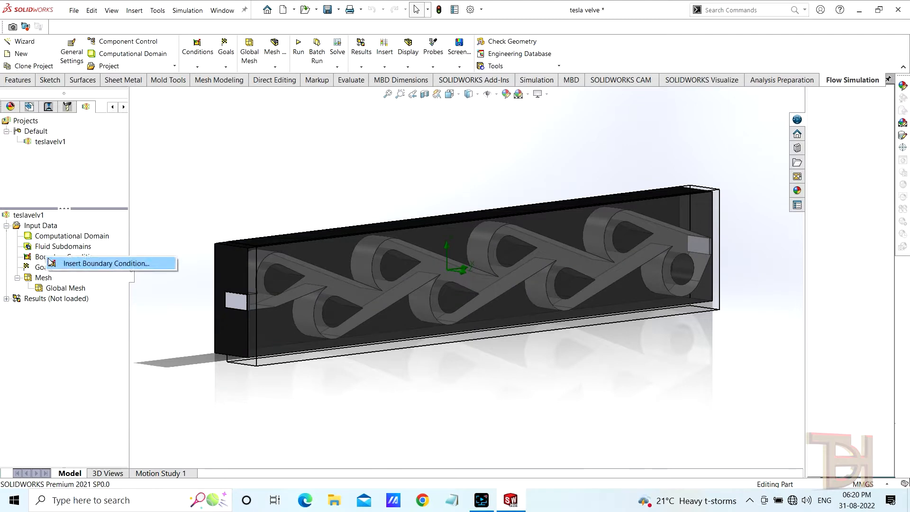
{"action": "left_click", "coordinate": [72, 259]}
{"action": "scroll", "coordinate": [391, 317], "scroll_direction": "down", "scroll_amount": 1}
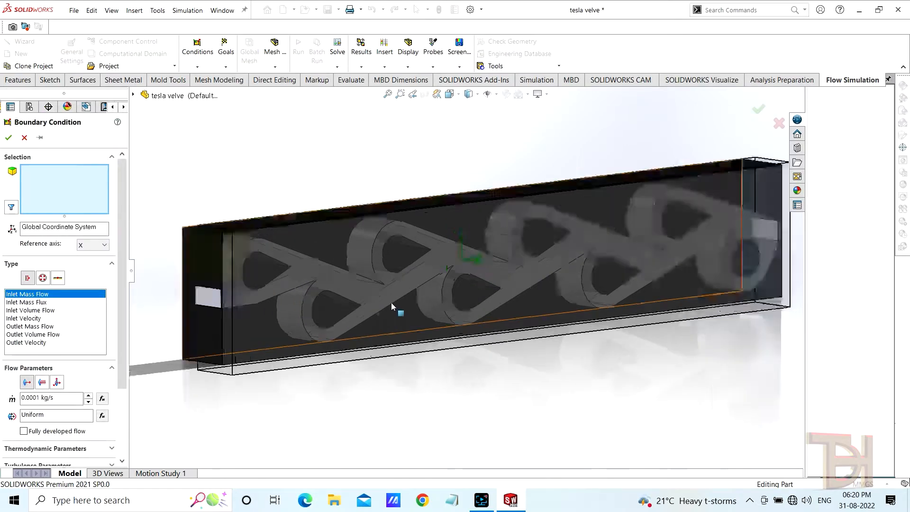
{"action": "scroll", "coordinate": [498, 284], "scroll_direction": "up", "scroll_amount": 2}
{"action": "middle_click_drag", "start_coordinate": [583, 376], "coordinate": [565, 353]}
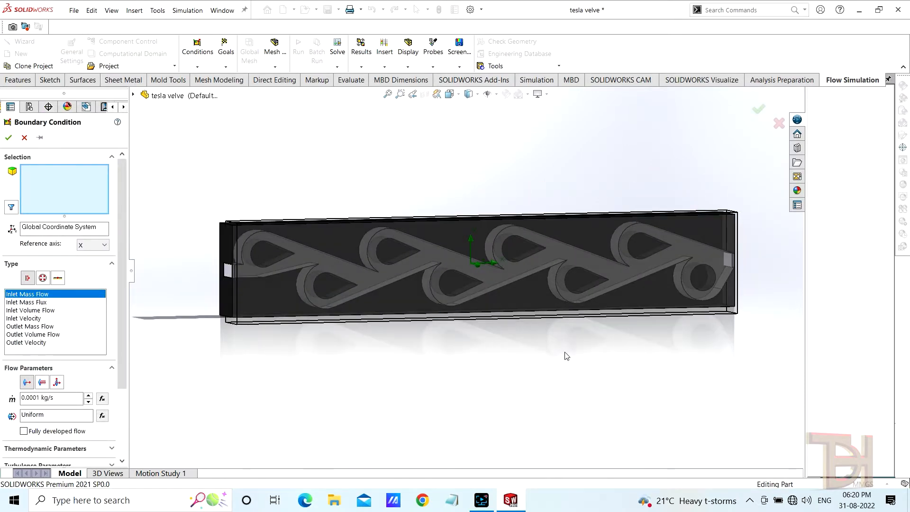
{"action": "left_click", "coordinate": [41, 310]}
{"action": "middle_click_drag", "start_coordinate": [410, 362], "coordinate": [315, 301]}
{"action": "left_click", "coordinate": [294, 262]}
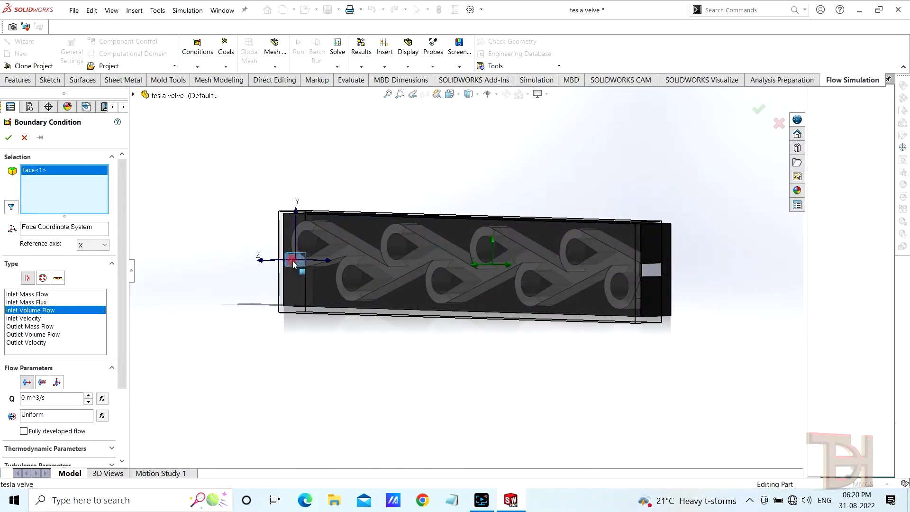
{"action": "middle_click_drag", "start_coordinate": [294, 262], "coordinate": [623, 287]}
{"action": "left_click", "coordinate": [680, 243]}
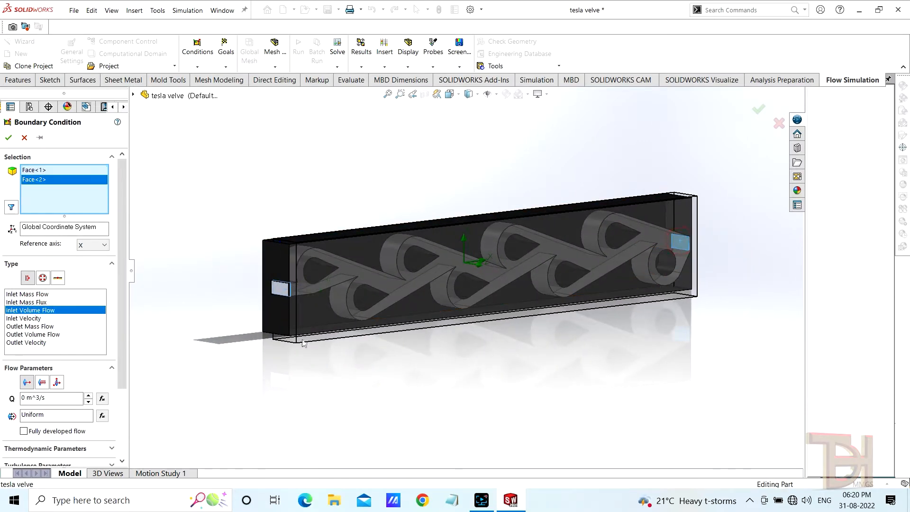
Set the inlet volume flow to 1 m^3/s and accept the boundary condition.
{"action": "double_click", "coordinate": [24, 397]}
{"action": "mouse_move", "coordinate": [121, 279]}
{"action": "left_mouse_down"}
{"action": "mouse_move", "coordinate": [122, 305]}
{"action": "mouse_move", "coordinate": [121, 266]}
{"action": "left_mouse_up"}
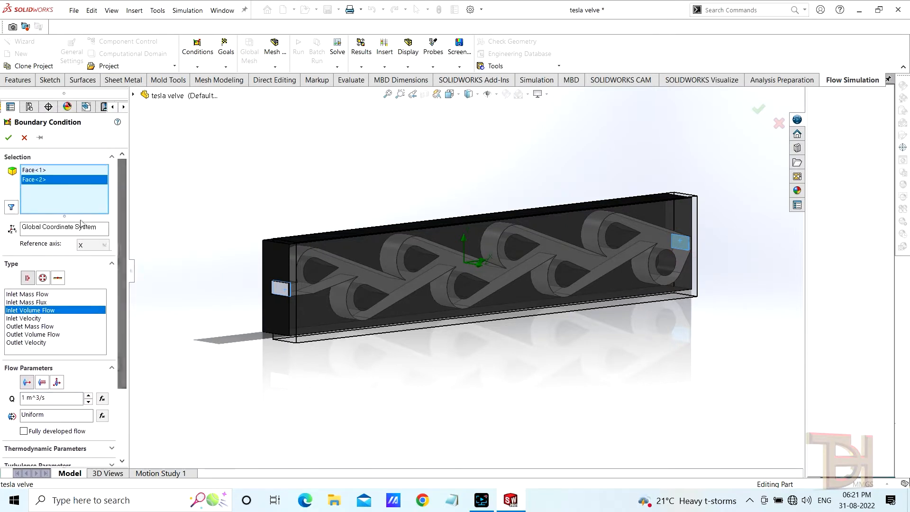
{"action": "left_click", "coordinate": [8, 138]}
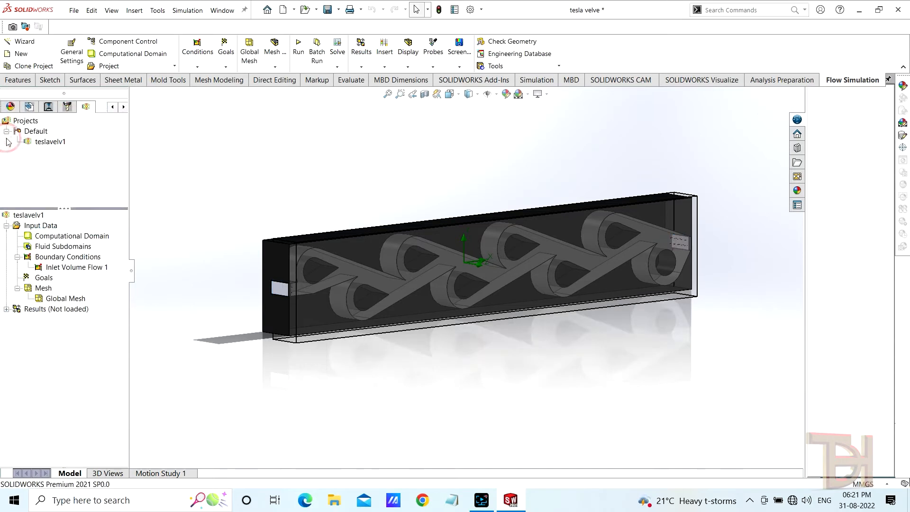
Try to add an Environment Pressure boundary condition on the inner lid face at the single round loop's end of the valve.
{"action": "right_click", "coordinate": [45, 260]}
{"action": "left_click", "coordinate": [78, 265]}
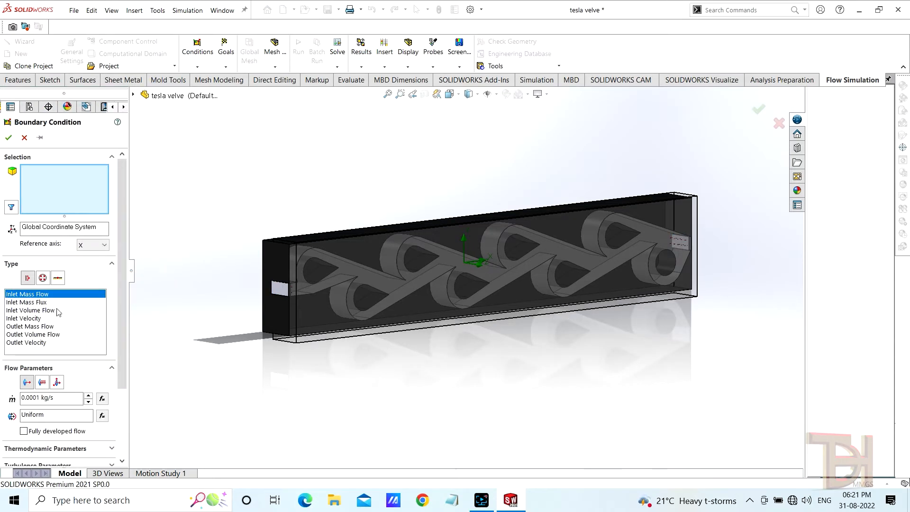
{"action": "left_click", "coordinate": [43, 278]}
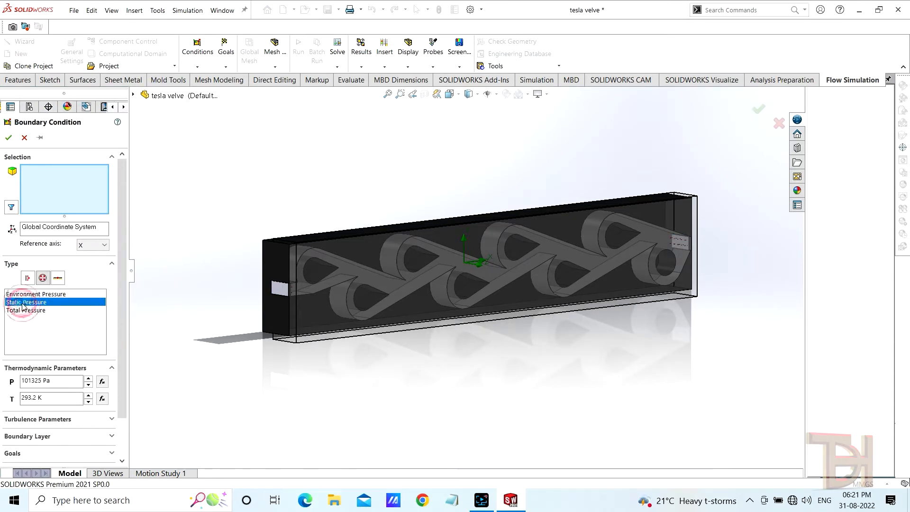
{"action": "left_click", "coordinate": [26, 295]}
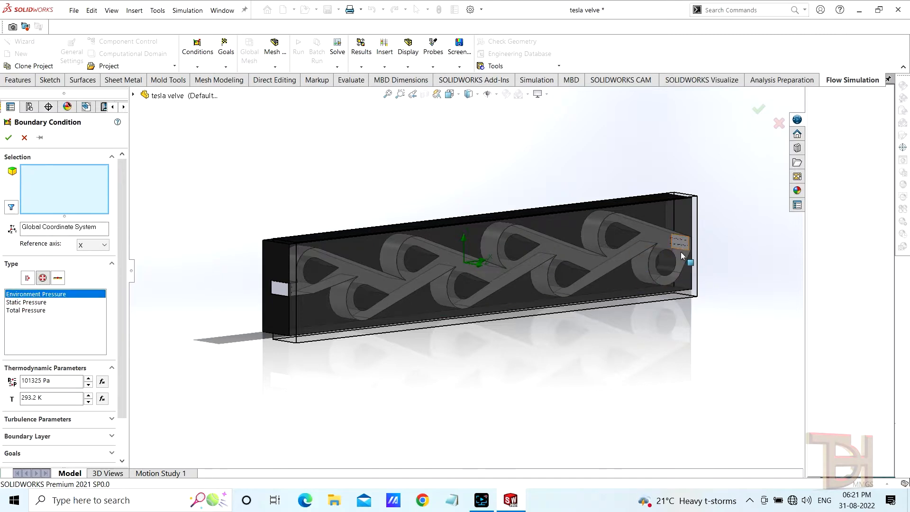
{"action": "middle_click_drag", "start_coordinate": [681, 252], "coordinate": [713, 283]}
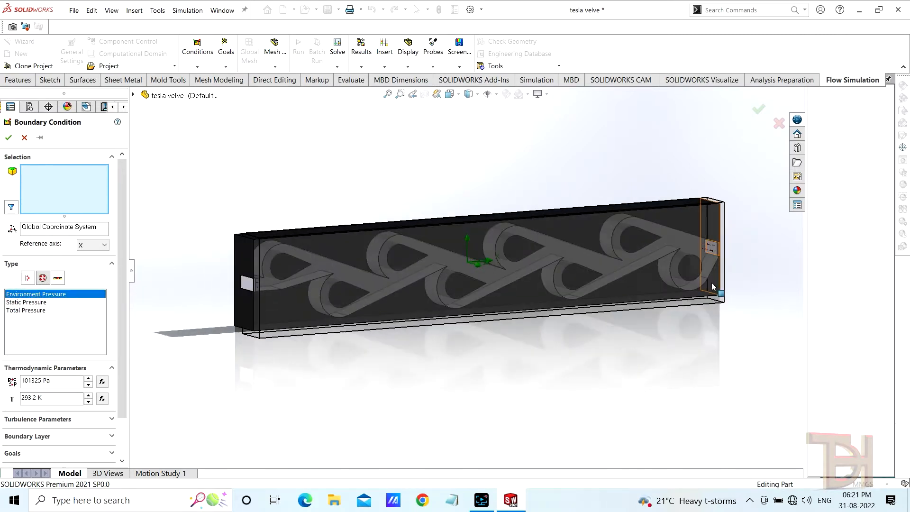
{"action": "left_click", "coordinate": [709, 249]}
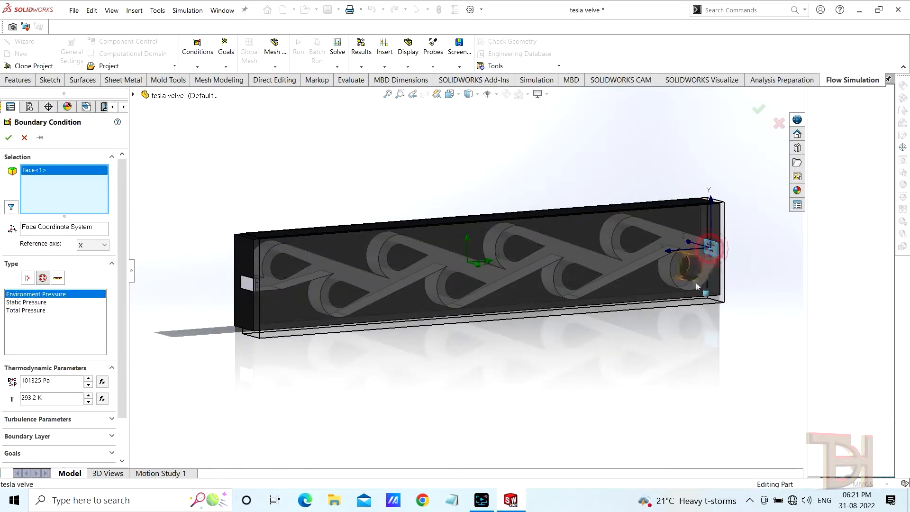
{"action": "left_click", "coordinate": [9, 140]}
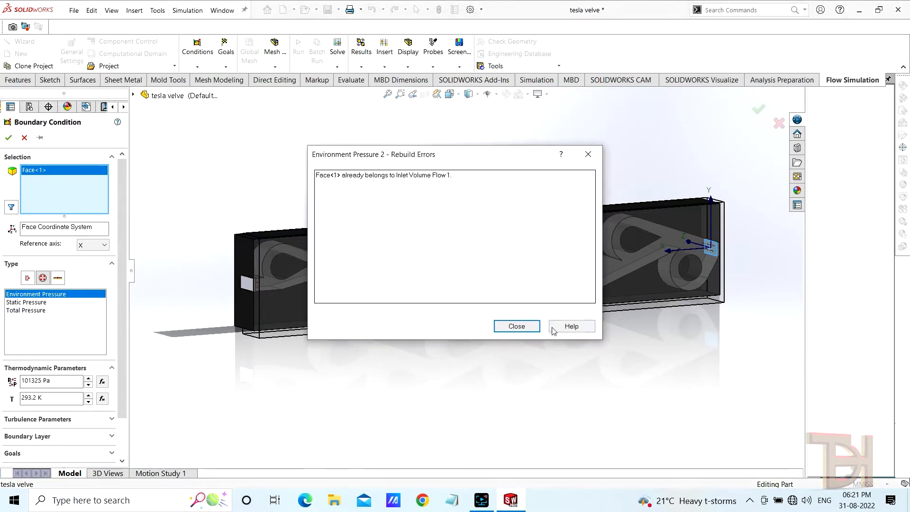
{"action": "left_click", "coordinate": [525, 327]}
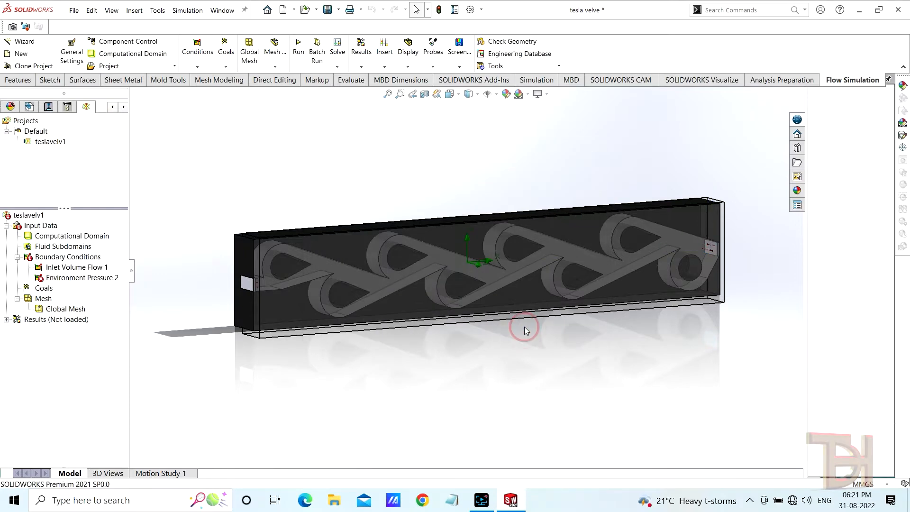
Try to reselect the inner lid face at the round loop's end for the existing Environment Pressure condition and accept it.
{"action": "middle_click_drag", "start_coordinate": [528, 348], "coordinate": [441, 328]}
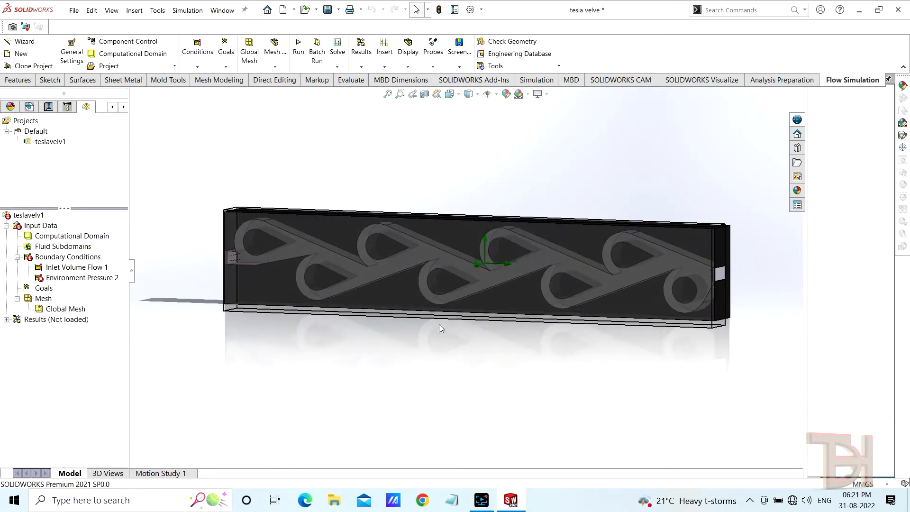
{"action": "right_click", "coordinate": [66, 278]}
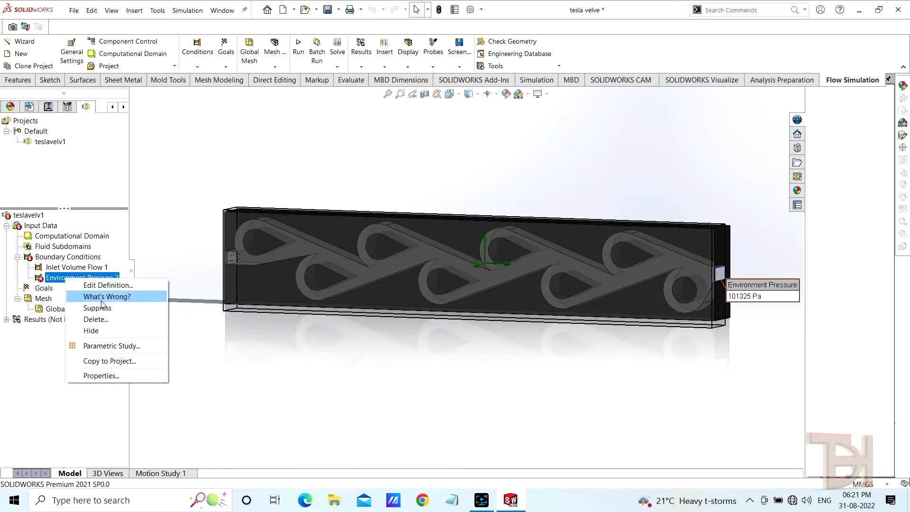
{"action": "left_click", "coordinate": [96, 284]}
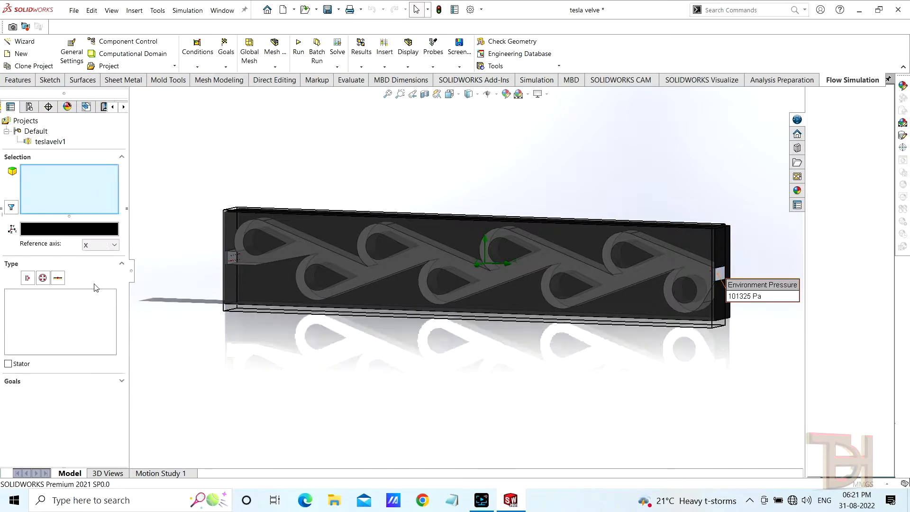
{"action": "left_click", "coordinate": [43, 278]}
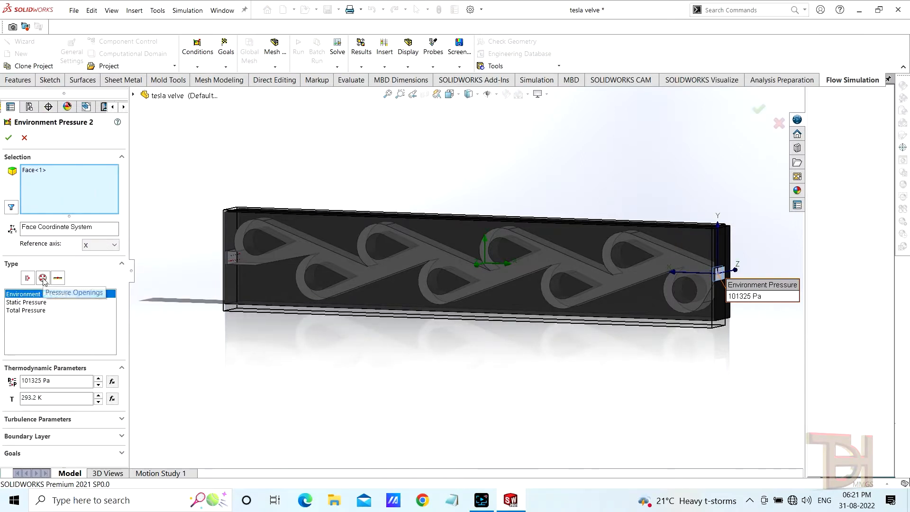
{"action": "right_click", "coordinate": [29, 170]}
{"action": "left_click", "coordinate": [61, 190]}
{"action": "middle_click_drag", "start_coordinate": [409, 422], "coordinate": [470, 427]}
{"action": "left_click", "coordinate": [662, 241]}
{"action": "middle_click_drag", "start_coordinate": [590, 369], "coordinate": [524, 391]}
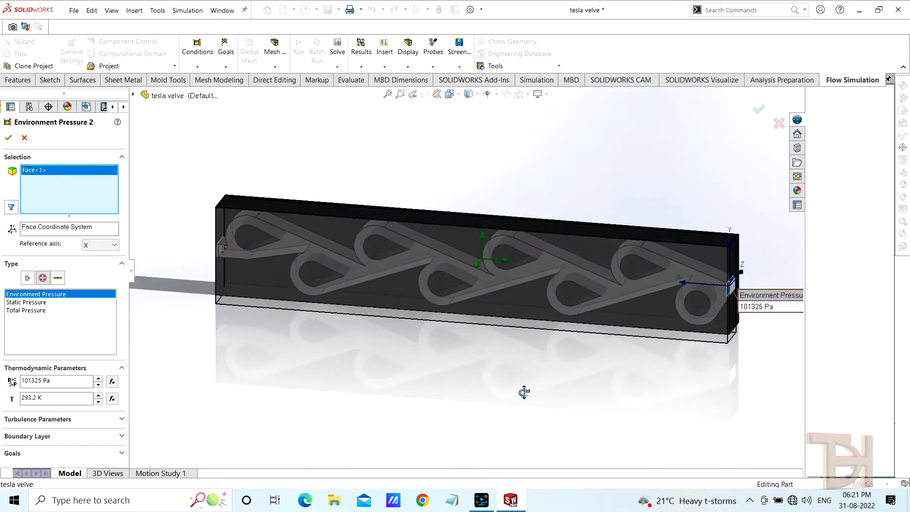
{"action": "left_click", "coordinate": [9, 137]}
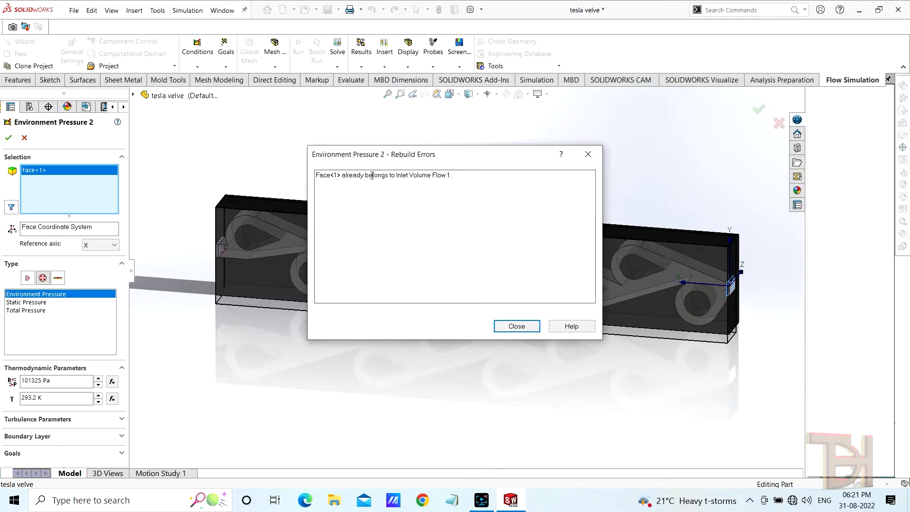
{"action": "left_click", "coordinate": [516, 327]}
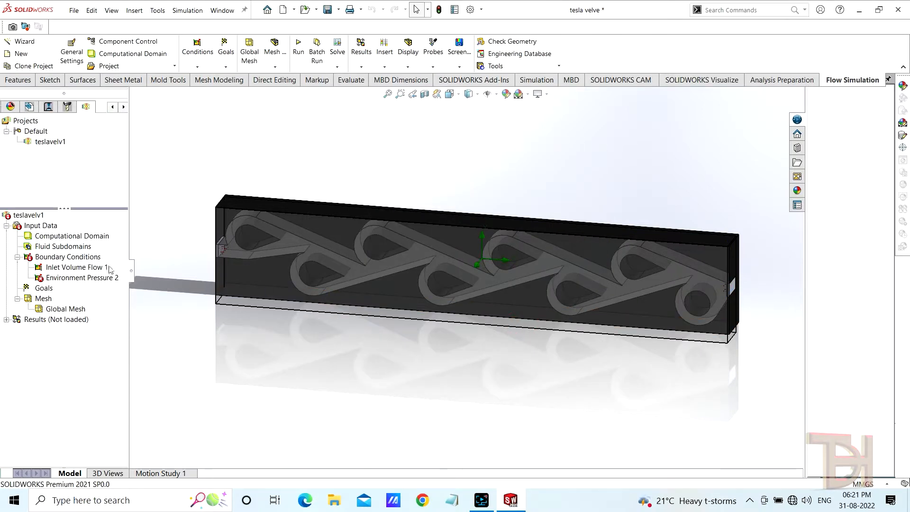
Delete the Environment Pressure boundary condition from the project.
{"action": "right_click", "coordinate": [63, 280]}
{"action": "left_click", "coordinate": [90, 320]}
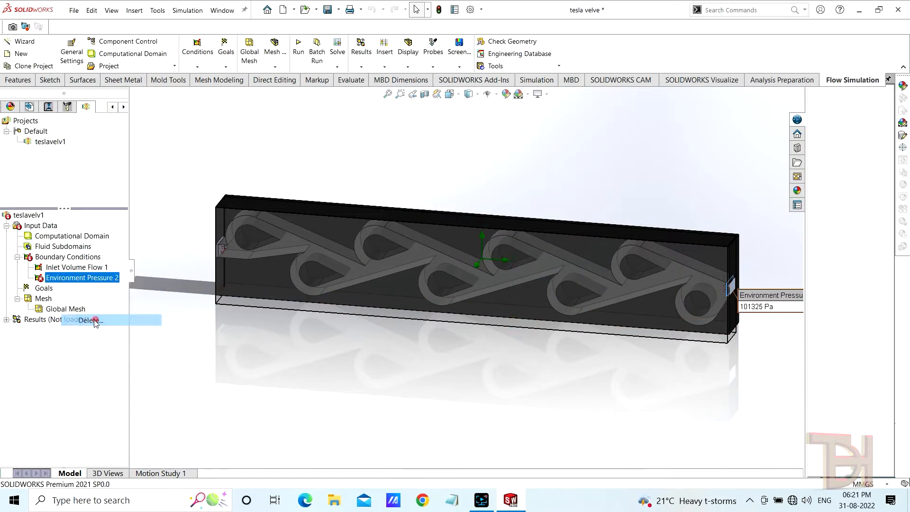
{"action": "left_click", "coordinate": [511, 214]}
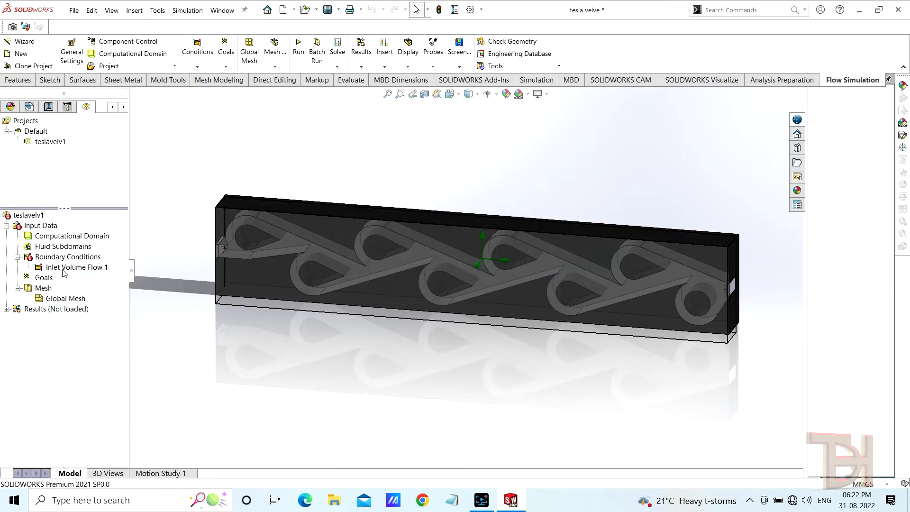
Try to add a new Environment Pressure boundary condition on the inner lid face at the round loop's end.
{"action": "right_click", "coordinate": [52, 258]}
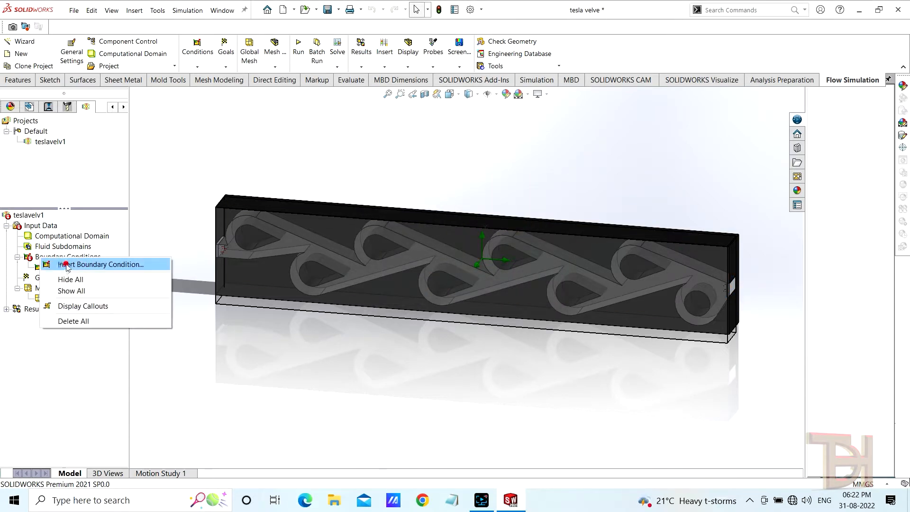
{"action": "left_click", "coordinate": [81, 264]}
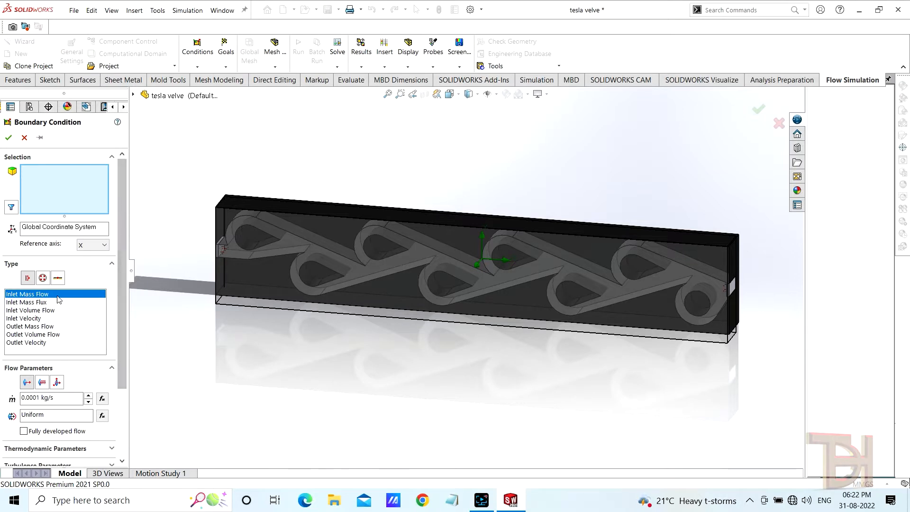
{"action": "left_click", "coordinate": [42, 278]}
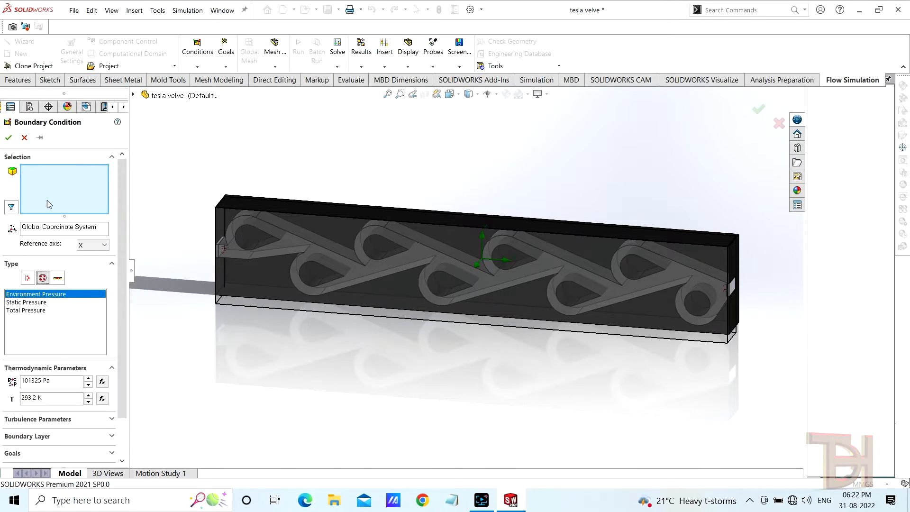
{"action": "middle_click_drag", "start_coordinate": [378, 369], "coordinate": [428, 362]}
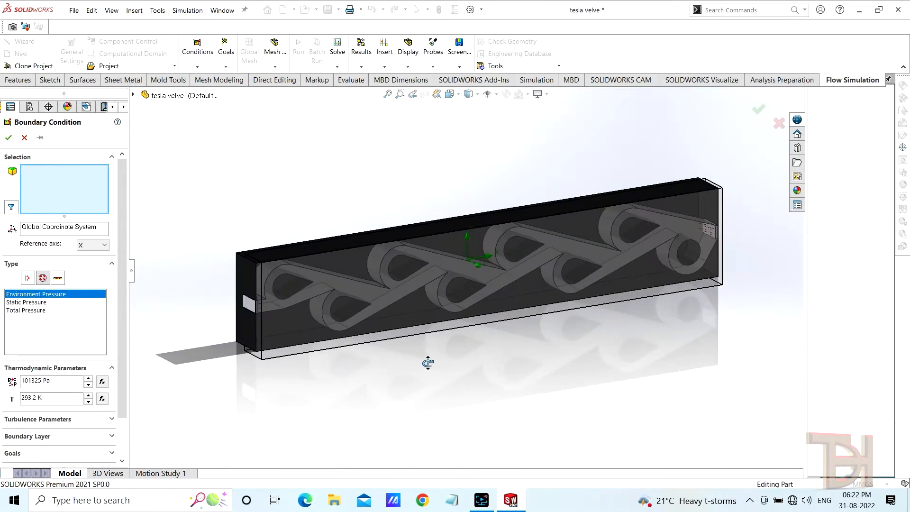
{"action": "left_click", "coordinate": [708, 228]}
{"action": "left_click", "coordinate": [8, 138]}
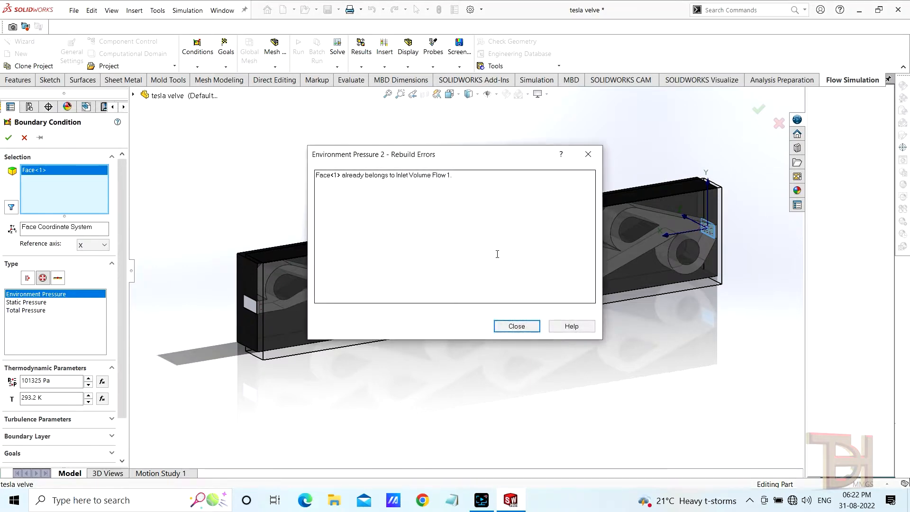
{"action": "left_click", "coordinate": [517, 327]}
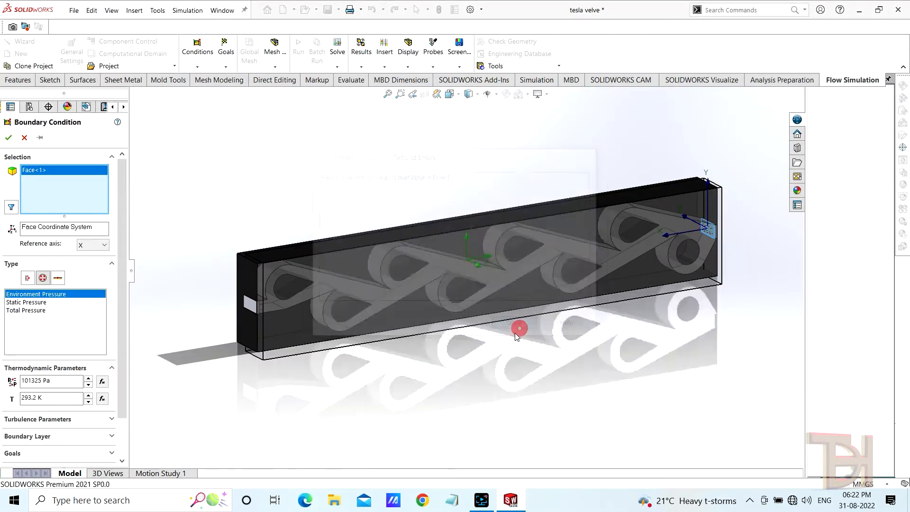
Edit the Inlet Volume Flow condition to remove the second face from its selection and accept the change.
{"action": "right_click", "coordinate": [60, 269]}
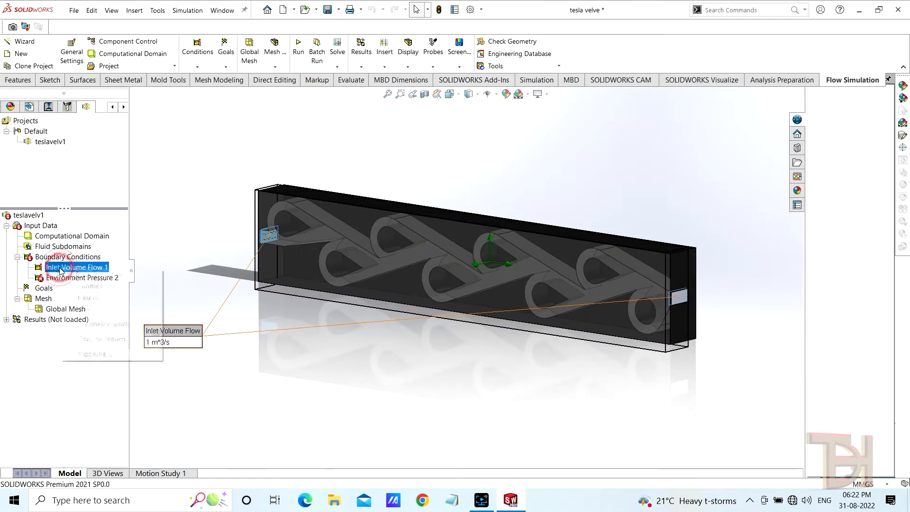
{"action": "left_click", "coordinate": [95, 278]}
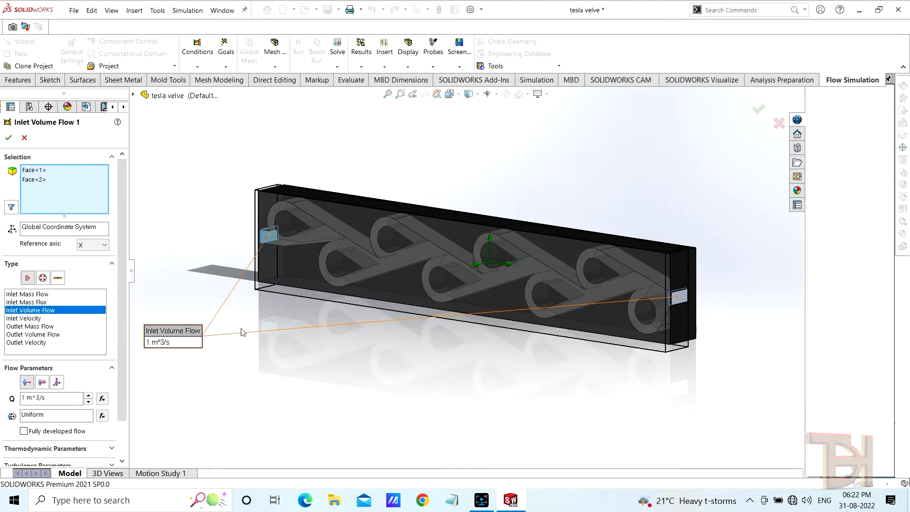
{"action": "mouse_move", "coordinate": [339, 357]}
{"action": "middle_mouse_down"}
{"action": "mouse_move", "coordinate": [398, 357]}
{"action": "mouse_move", "coordinate": [344, 357]}
{"action": "middle_mouse_up"}
{"action": "right_click", "coordinate": [37, 184]}
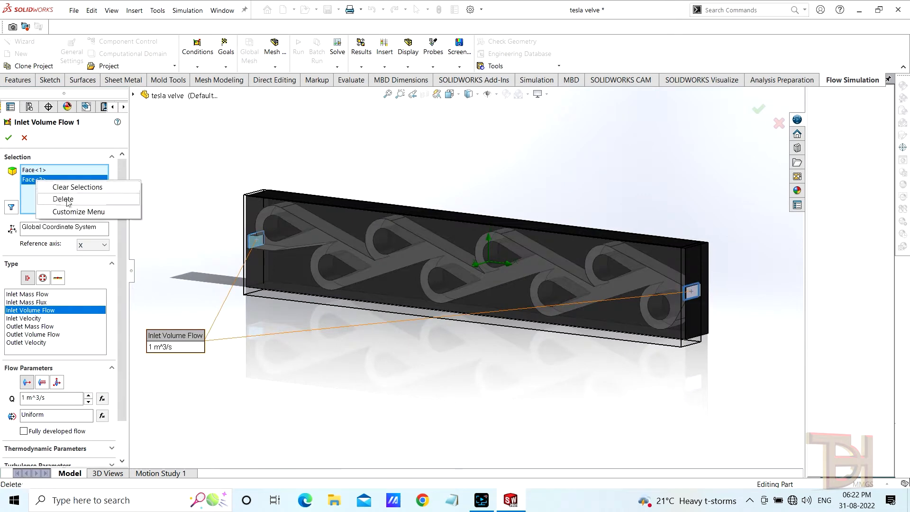
{"action": "left_click", "coordinate": [62, 198]}
{"action": "left_click", "coordinate": [9, 137]}
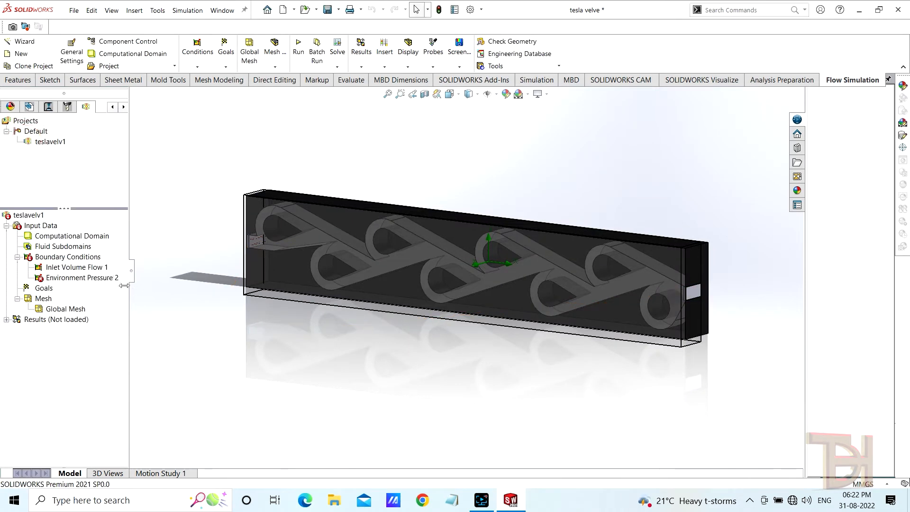
Delete both the Environment Pressure and the Inlet Volume Flow boundary conditions from the project.
{"action": "right_click", "coordinate": [61, 279]}
{"action": "left_click", "coordinate": [97, 317]}
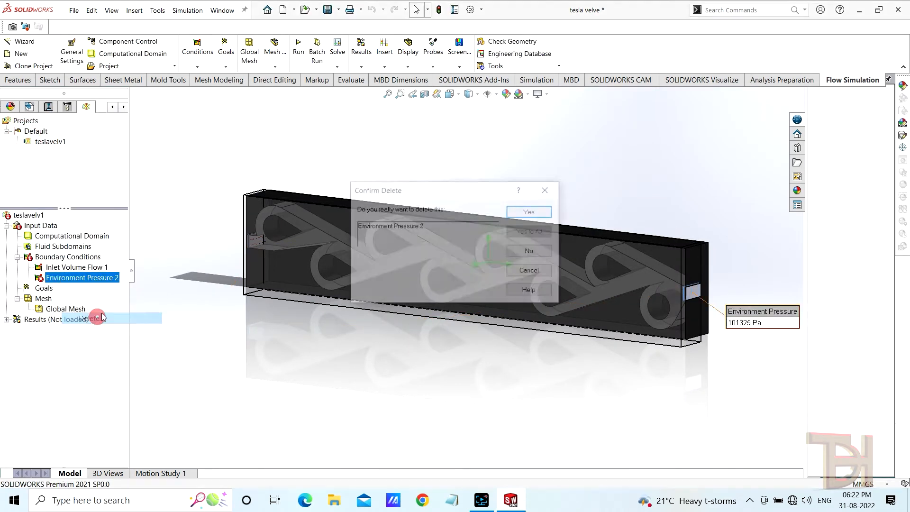
{"action": "left_click", "coordinate": [537, 217]}
{"action": "right_click", "coordinate": [76, 268]}
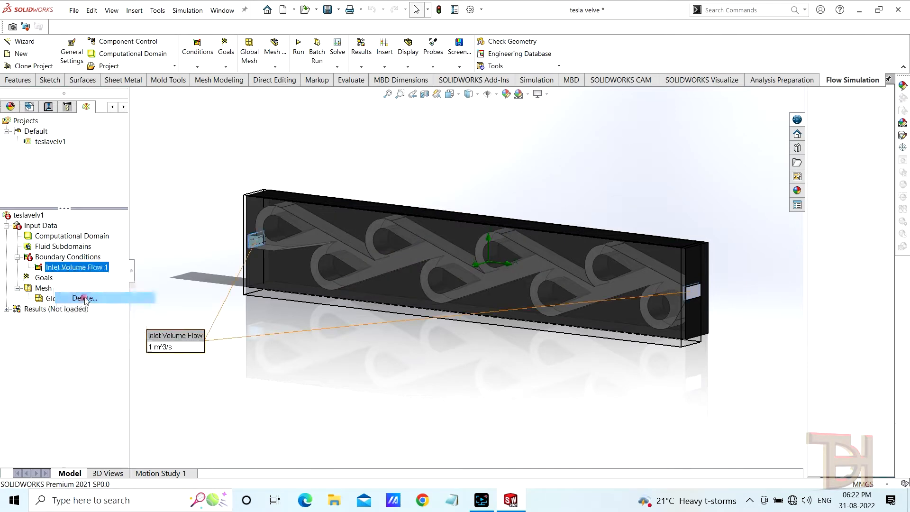
{"action": "left_click", "coordinate": [85, 299]}
{"action": "left_click", "coordinate": [524, 211]}
Examine the valve channel and the lid faces at both ends of the body.
{"action": "middle_click_drag", "start_coordinate": [317, 309], "coordinate": [381, 319], "text": "ctrl"}
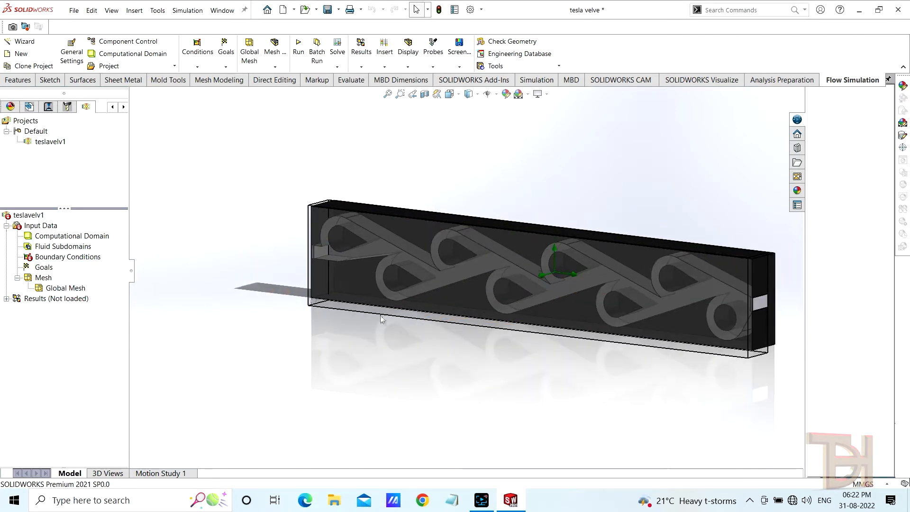
{"action": "scroll", "coordinate": [593, 284], "scroll_direction": "down", "scroll_amount": 2}
{"action": "scroll", "coordinate": [616, 356], "scroll_direction": "up", "scroll_amount": 2}
{"action": "middle_click_drag", "start_coordinate": [661, 351], "coordinate": [489, 351]}
{"action": "scroll", "coordinate": [402, 275], "scroll_direction": "down", "scroll_amount": 2}
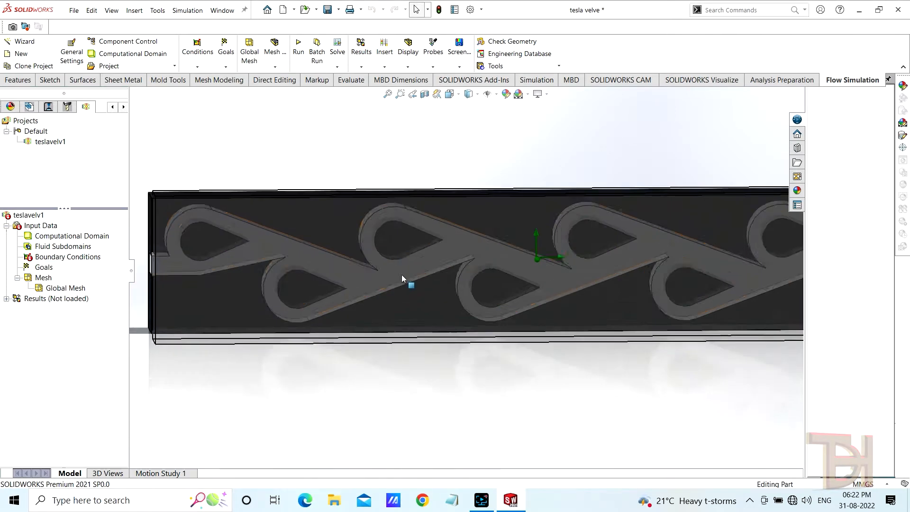
{"action": "scroll", "coordinate": [402, 275], "scroll_direction": "up", "scroll_amount": 1}
{"action": "mouse_move", "coordinate": [659, 375]}
{"action": "middle_mouse_down"}
{"action": "mouse_move", "coordinate": [591, 386]}
{"action": "mouse_move", "coordinate": [673, 370]}
{"action": "middle_mouse_up"}
{"action": "scroll", "coordinate": [665, 260], "scroll_direction": "down", "scroll_amount": 1}
{"action": "scroll", "coordinate": [664, 261], "scroll_direction": "up", "scroll_amount": 2}
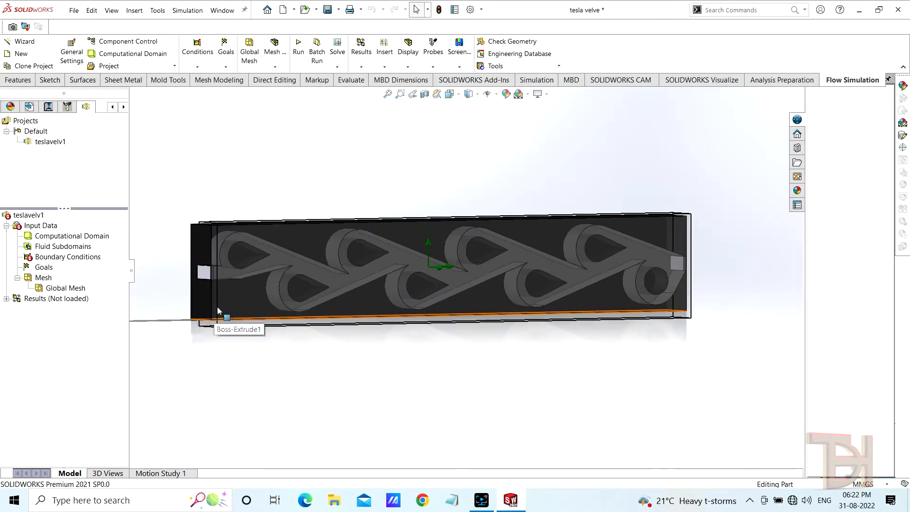
Add an Inlet Volume Flow boundary condition of 1 m^3/s on the inner lid face at the end opposite the round loop.
{"action": "right_click", "coordinate": [46, 257]}
{"action": "left_click", "coordinate": [95, 261]}
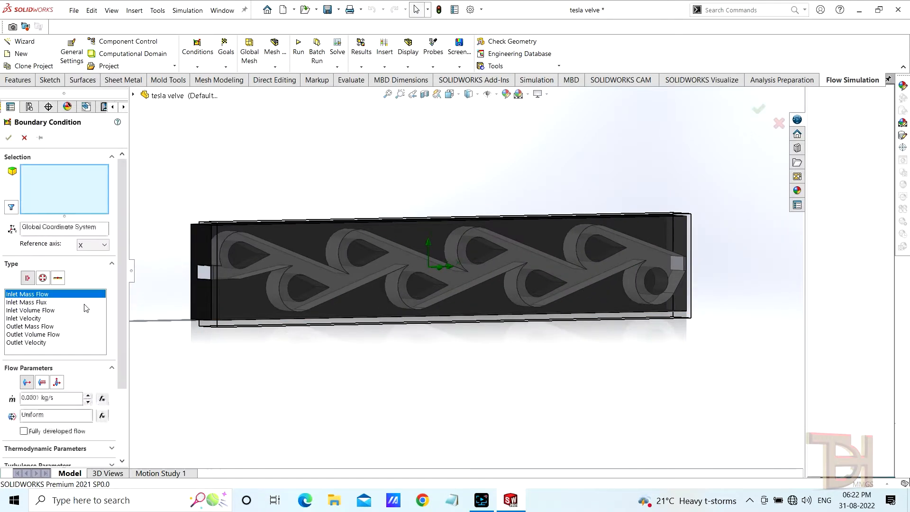
{"action": "left_click", "coordinate": [30, 311]}
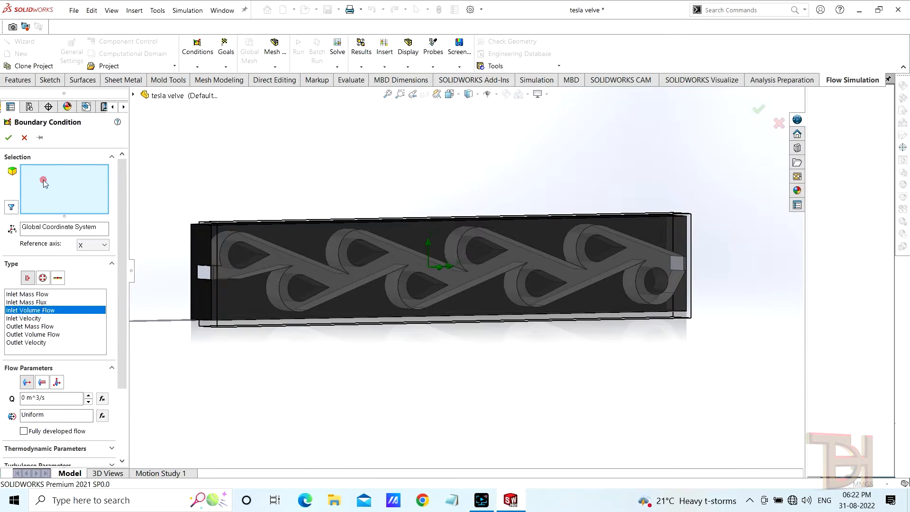
{"action": "middle_click_drag", "start_coordinate": [262, 360], "coordinate": [221, 286]}
{"action": "left_click", "coordinate": [216, 261]}
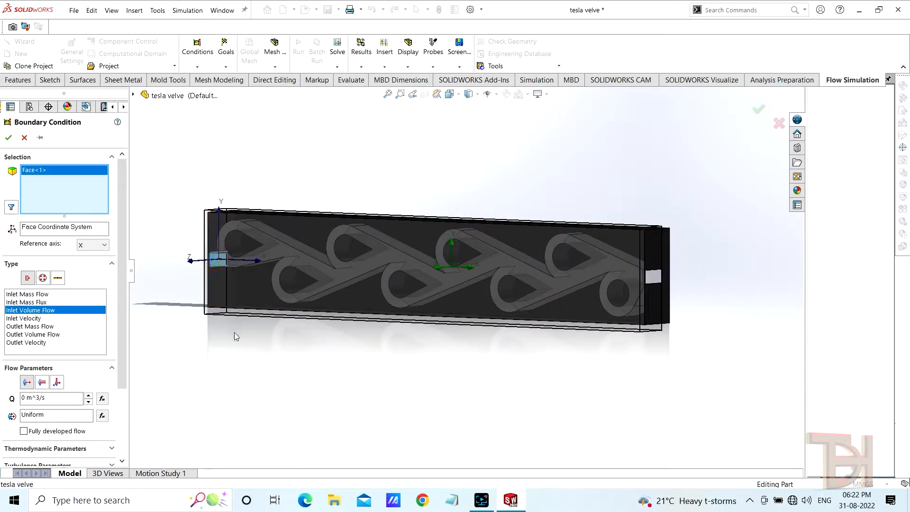
{"action": "middle_click_drag", "start_coordinate": [236, 327], "coordinate": [297, 350]}
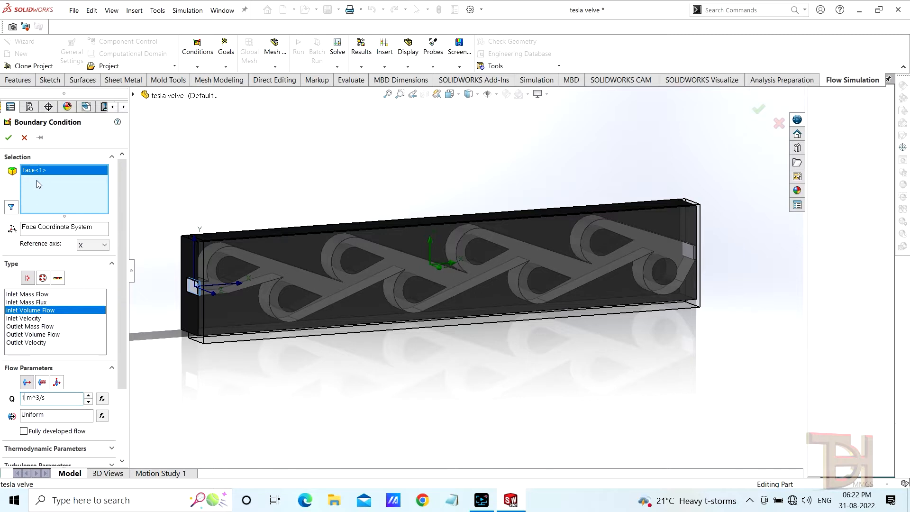
{"action": "left_click", "coordinate": [9, 138]}
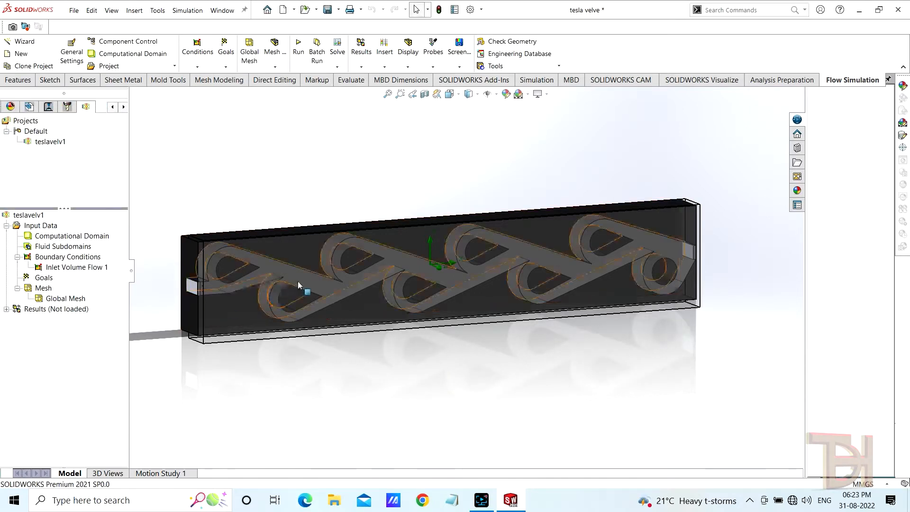
Add an Environment Pressure boundary condition with the default 101325 Pa and 293.2 K on the inner lid face beside the round loop.
{"action": "right_click", "coordinate": [60, 257]}
{"action": "left_click", "coordinate": [112, 266]}
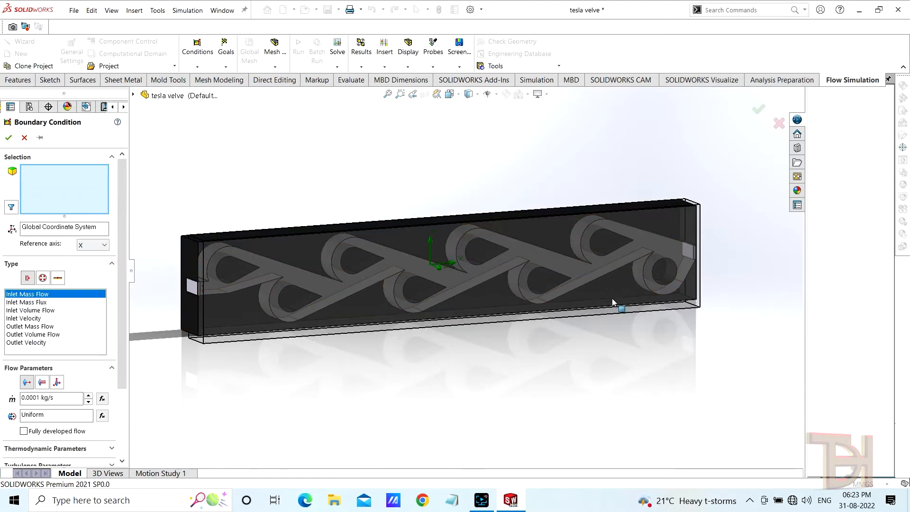
{"action": "left_click", "coordinate": [689, 251]}
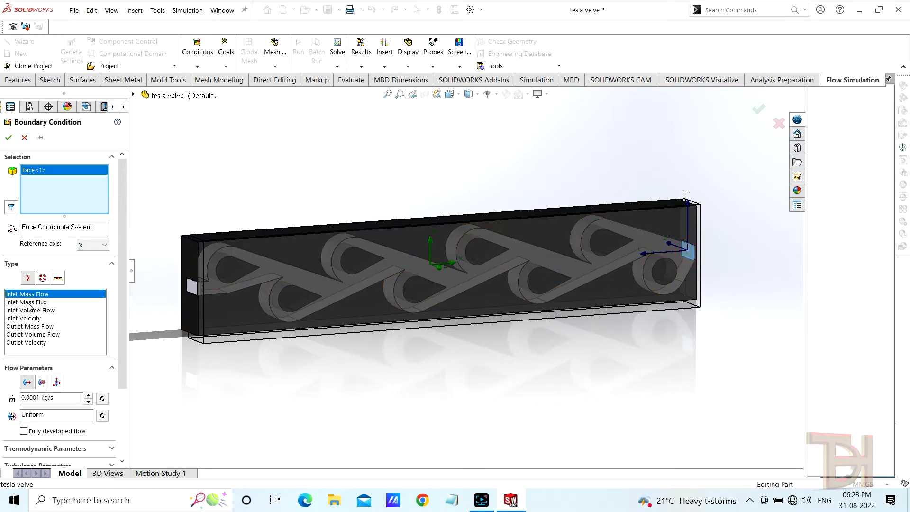
{"action": "left_click", "coordinate": [43, 278]}
{"action": "scroll", "coordinate": [123, 320], "scroll_direction": "down", "scroll_amount": 1}
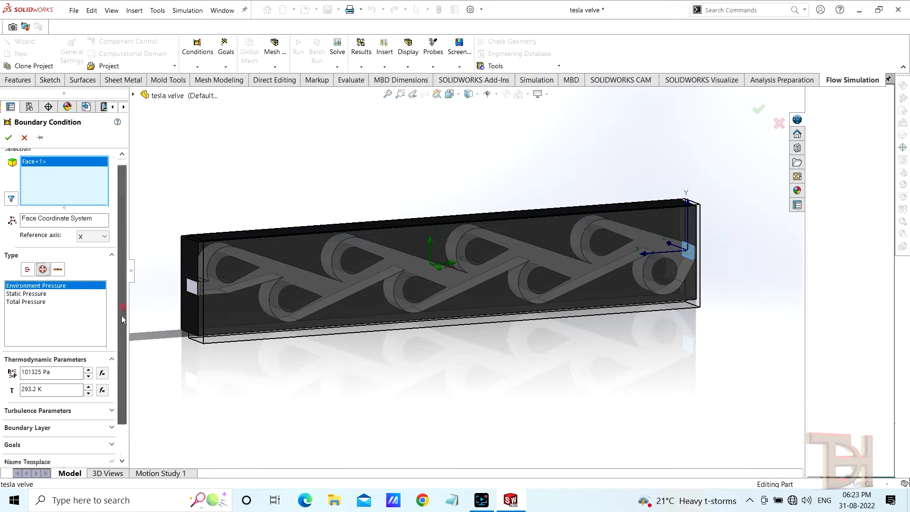
{"action": "left_click", "coordinate": [9, 138]}
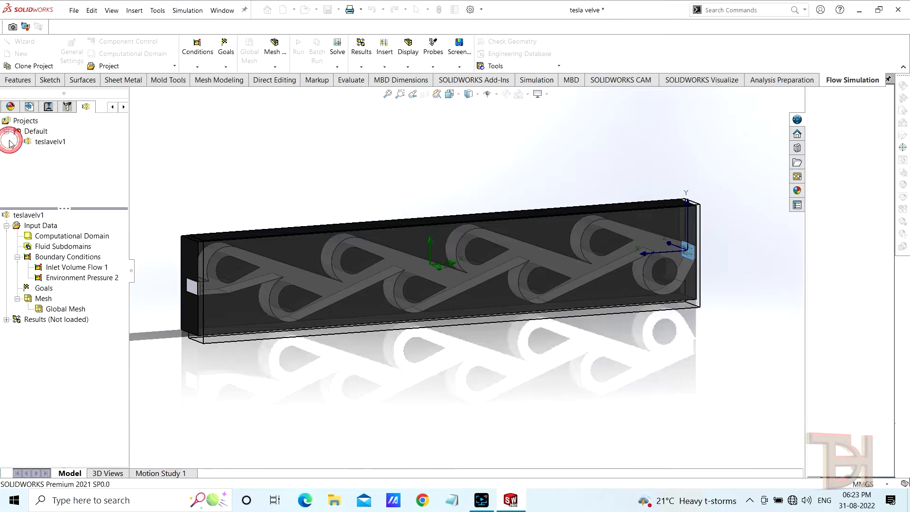
Add a global goal for the average static pressure.
{"action": "middle_click_drag", "start_coordinate": [439, 355], "coordinate": [422, 377]}
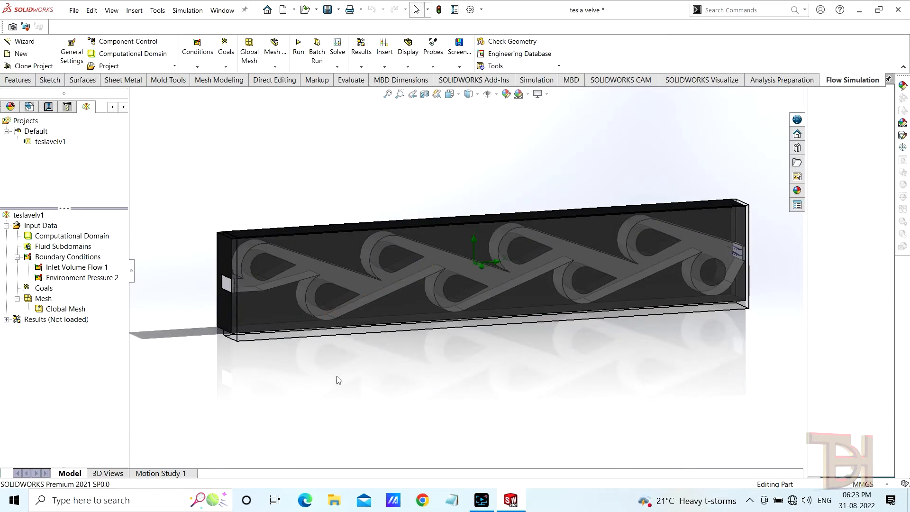
{"action": "right_click", "coordinate": [39, 291]}
{"action": "left_click", "coordinate": [64, 295]}
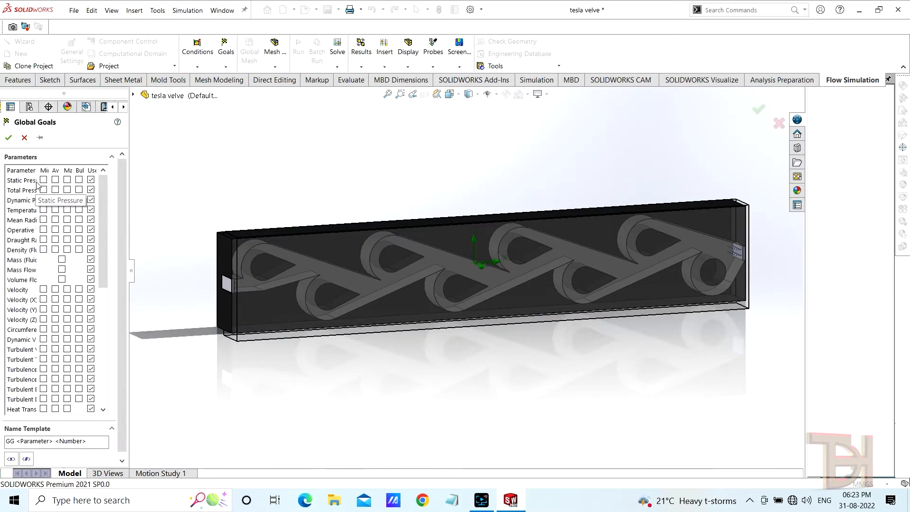
{"action": "left_click", "coordinate": [55, 180]}
{"action": "left_click", "coordinate": [8, 138]}
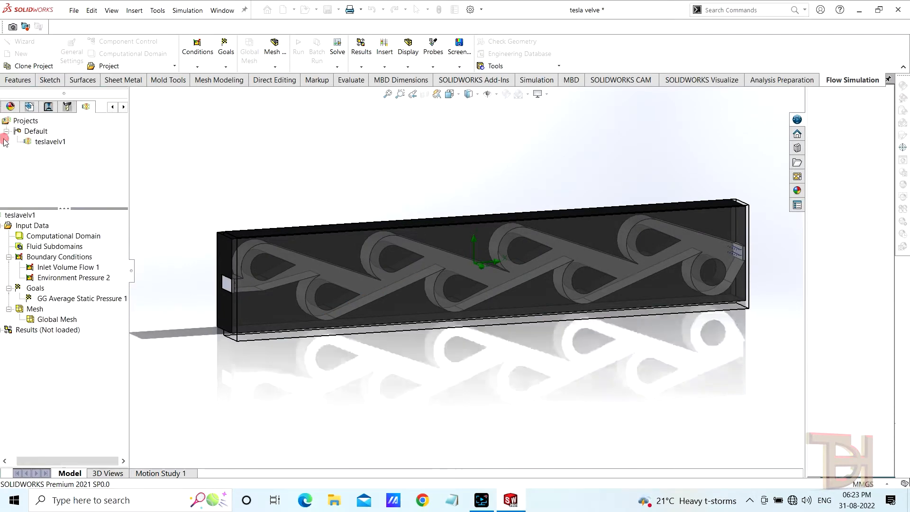
Add a surface goal for the average velocity on the inner lid faces at both ends of the valve.
{"action": "right_click", "coordinate": [36, 290]}
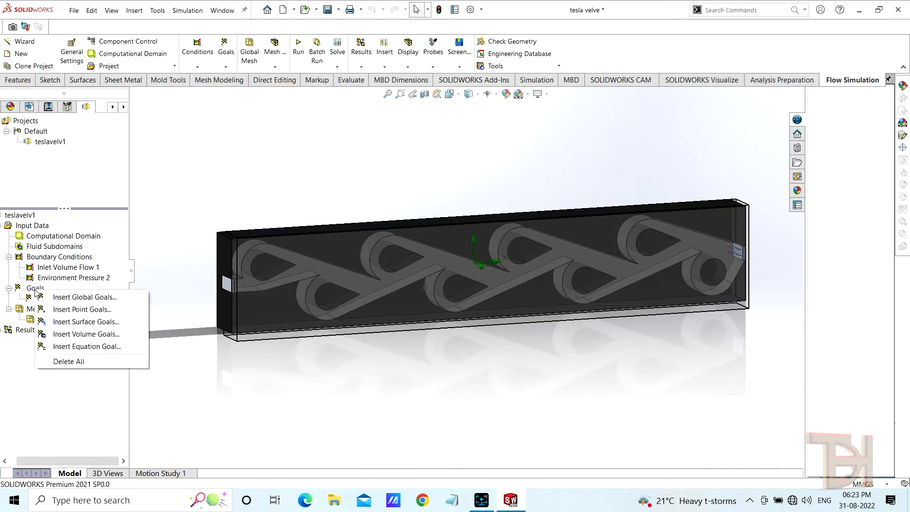
{"action": "left_click", "coordinate": [86, 322]}
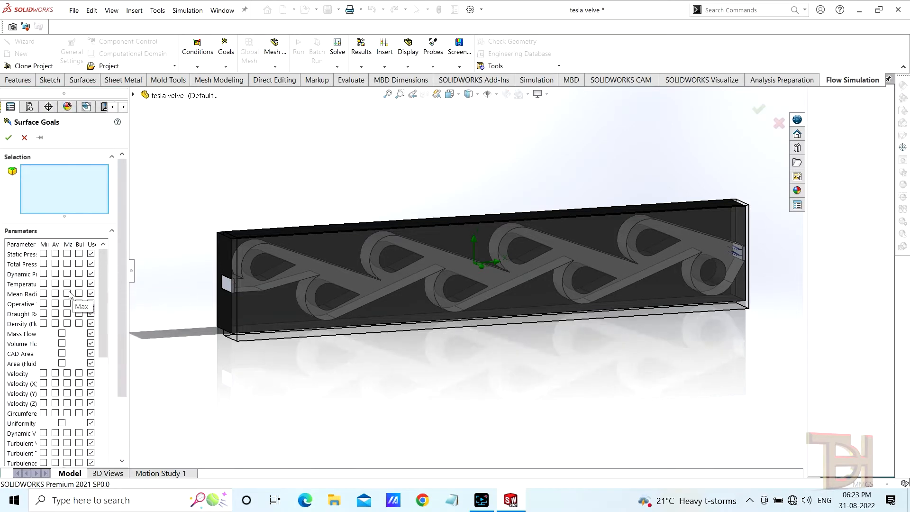
{"action": "scroll", "coordinate": [101, 320], "scroll_direction": "down", "scroll_amount": 2}
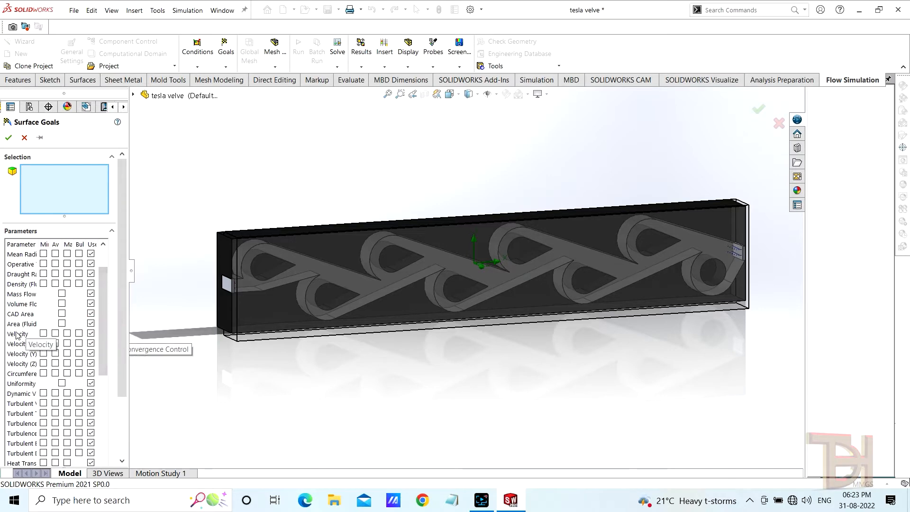
{"action": "left_click", "coordinate": [56, 334]}
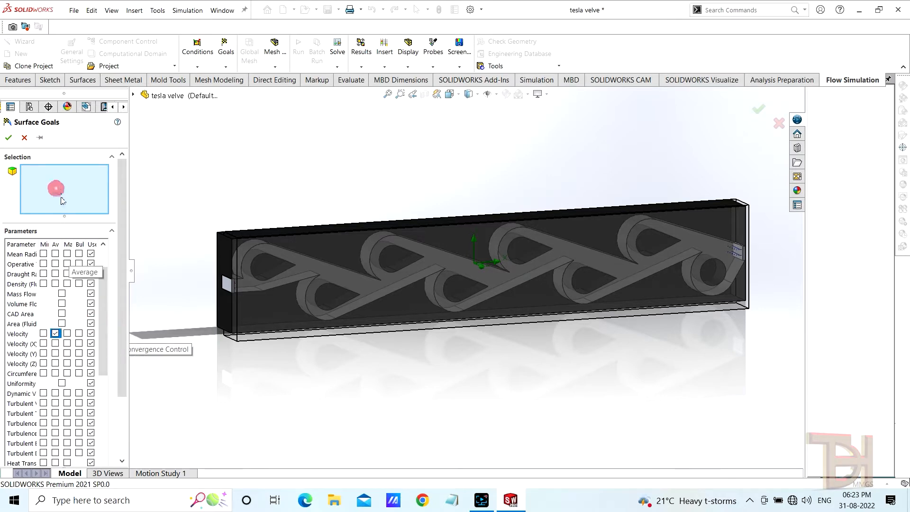
{"action": "middle_click_drag", "start_coordinate": [288, 366], "coordinate": [232, 361]}
{"action": "left_click", "coordinate": [276, 246]}
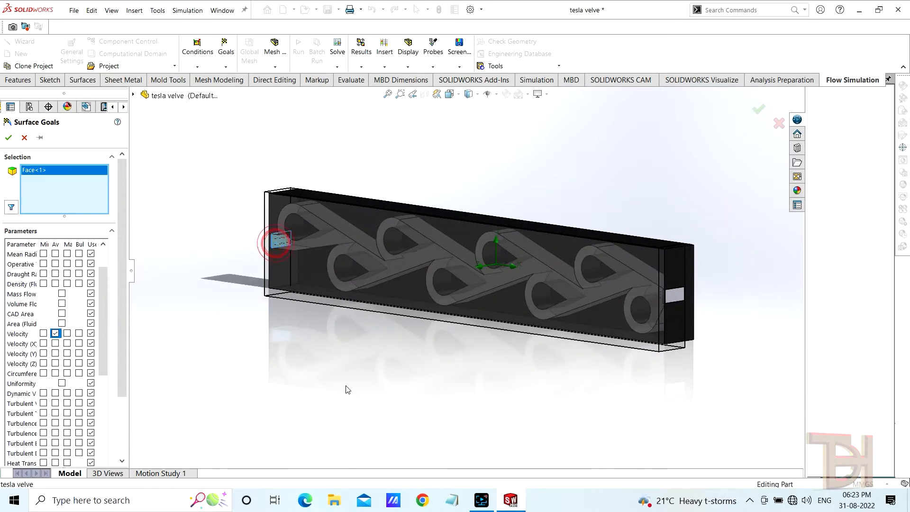
{"action": "middle_click_drag", "start_coordinate": [304, 370], "coordinate": [468, 374]}
{"action": "left_click", "coordinate": [677, 260]}
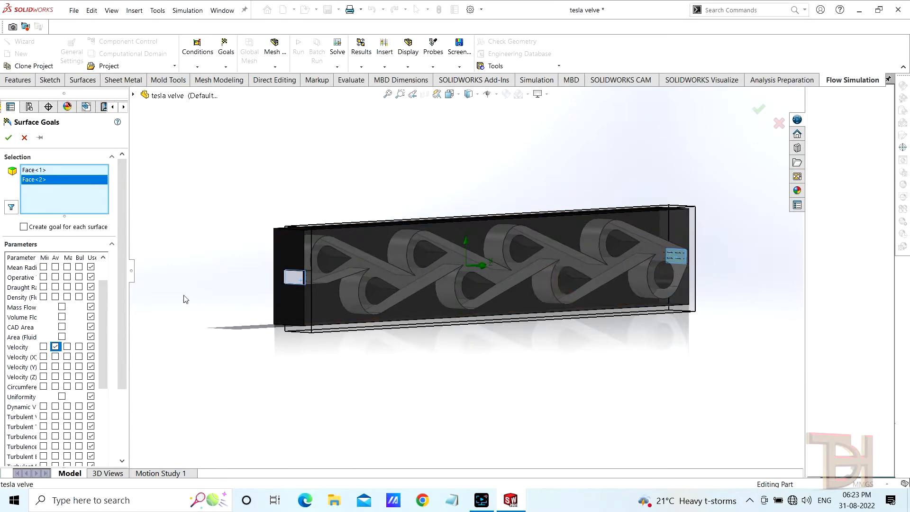
{"action": "left_click", "coordinate": [9, 138]}
Run a new calculation on this computer using all cores, loading the results when finished, and bring up the solver window.
{"action": "scroll", "coordinate": [467, 303], "scroll_direction": "up", "scroll_amount": 3}
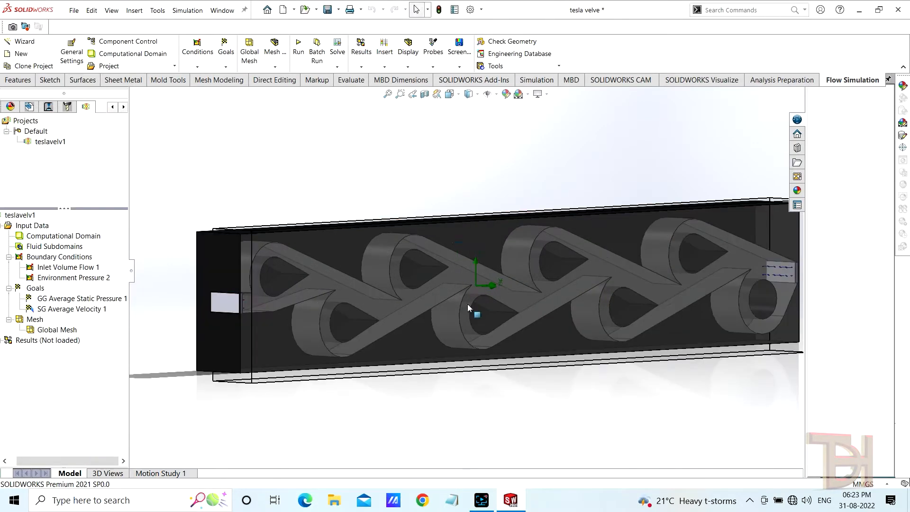
{"action": "scroll", "coordinate": [521, 393], "scroll_direction": "down", "scroll_amount": 2}
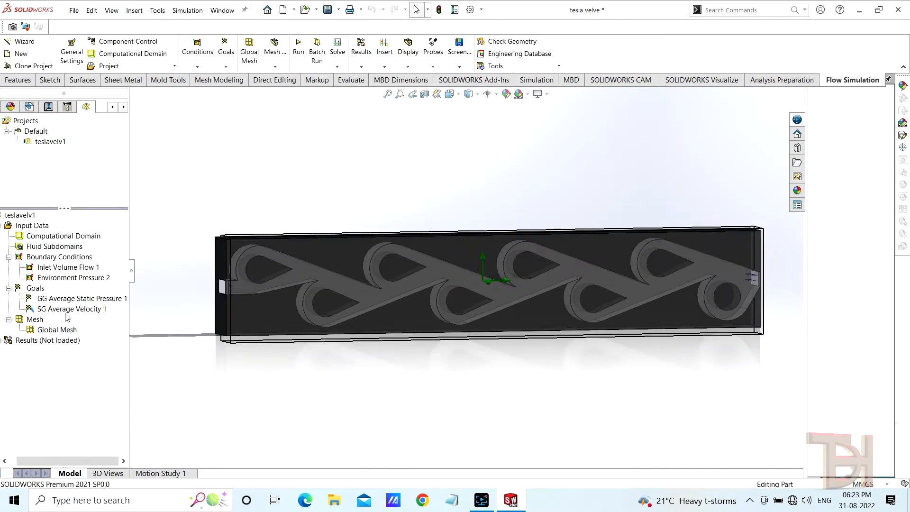
{"action": "left_click", "coordinate": [299, 46]}
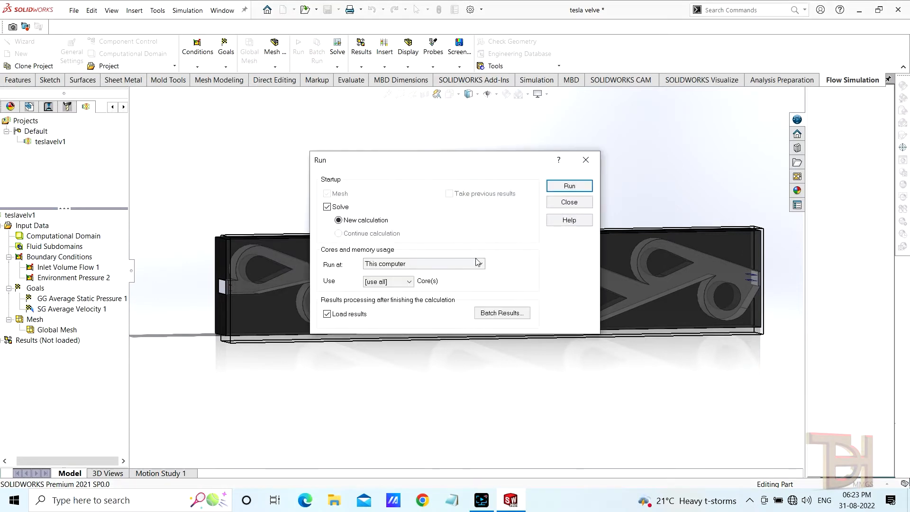
{"action": "left_click", "coordinate": [568, 186]}
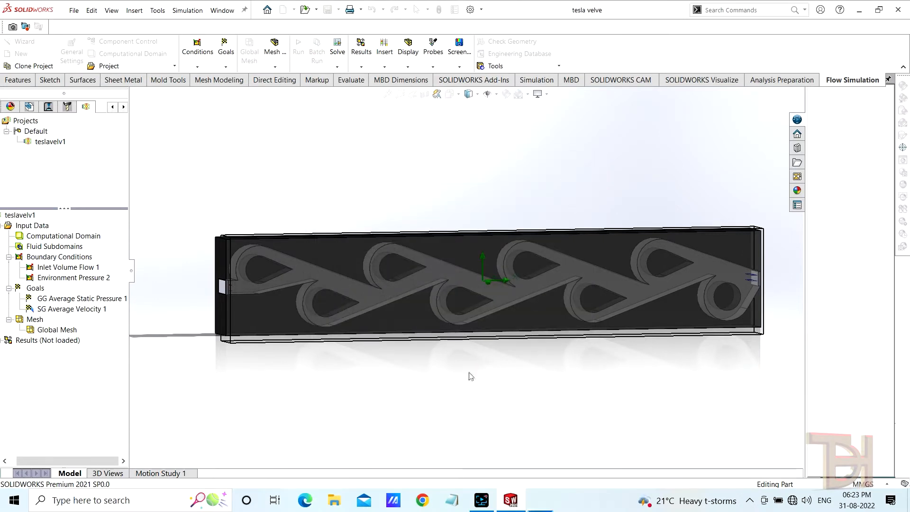
{"action": "left_click", "coordinate": [542, 501]}
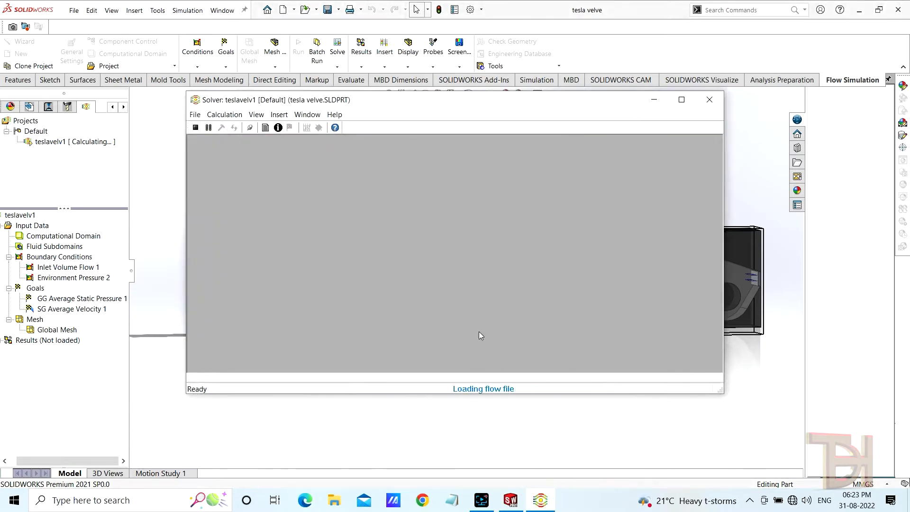
Insert a goal plot of the average static pressure and average velocity goals, enlarge the solver window, and minimize it once solving finishes.
{"action": "left_click", "coordinate": [307, 127]}
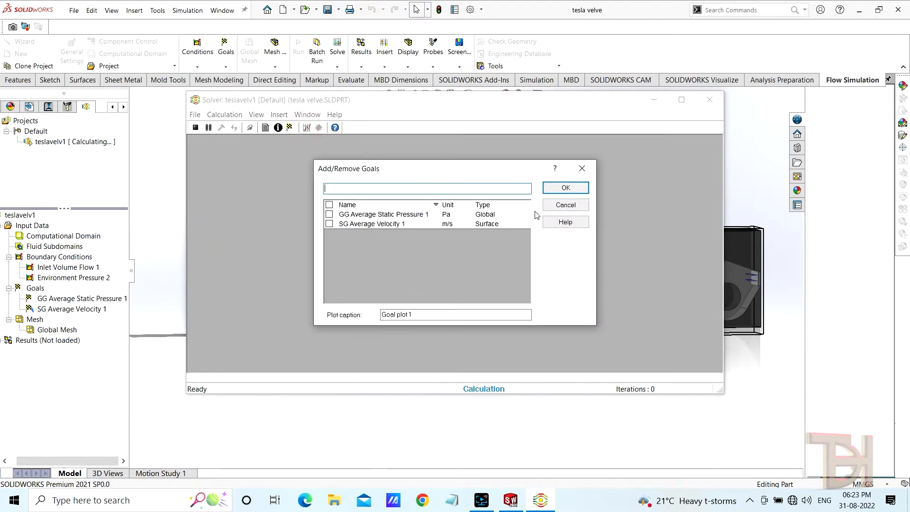
{"action": "left_click", "coordinate": [566, 188]}
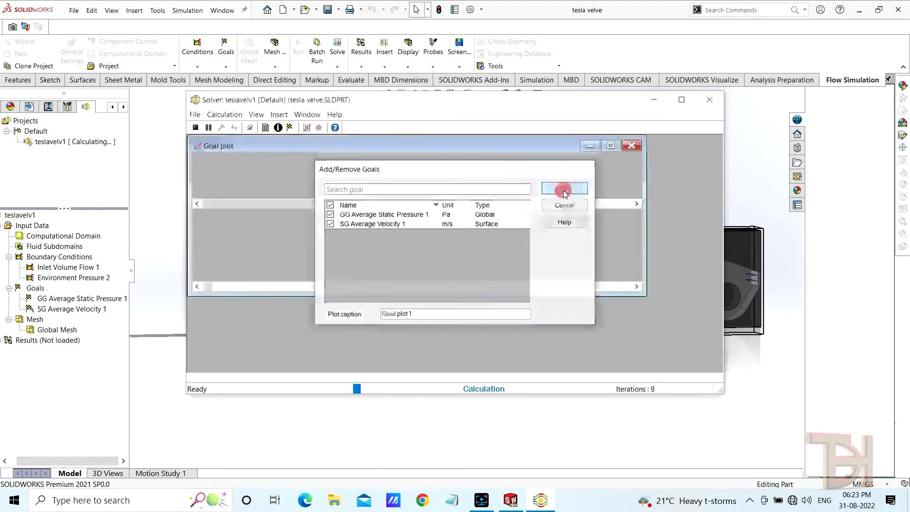
{"action": "left_click", "coordinate": [681, 101]}
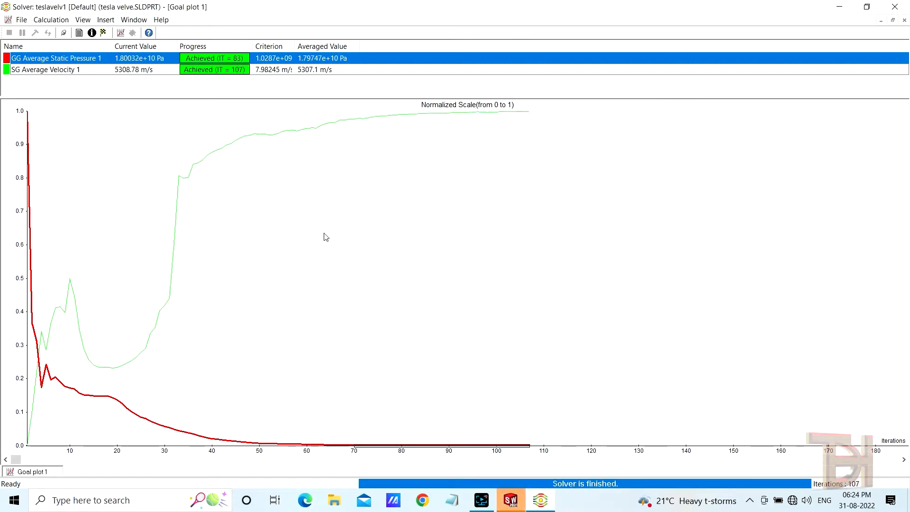
{"action": "left_click", "coordinate": [840, 7]}
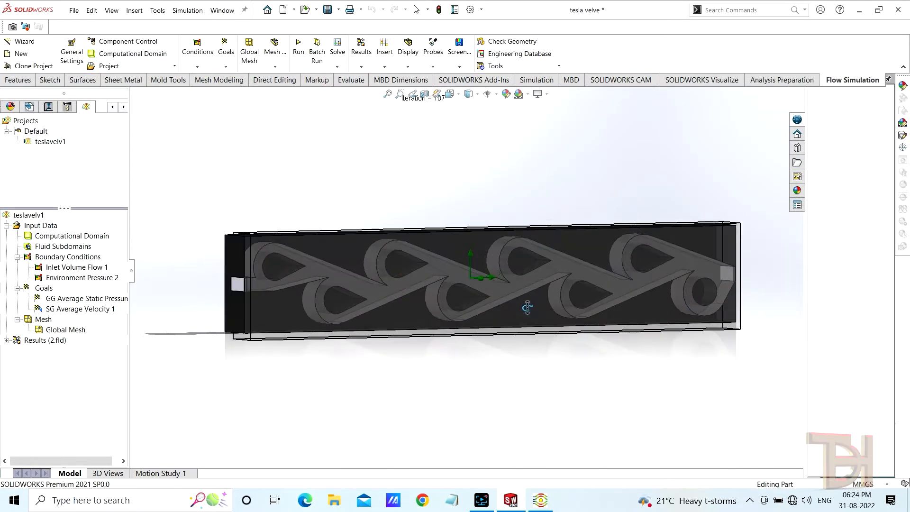
Preview a cut plot of pressure contours on the Front Plane with a 0.0235313852 m offset and 76 levels.
{"action": "double_click", "coordinate": [37, 341]}
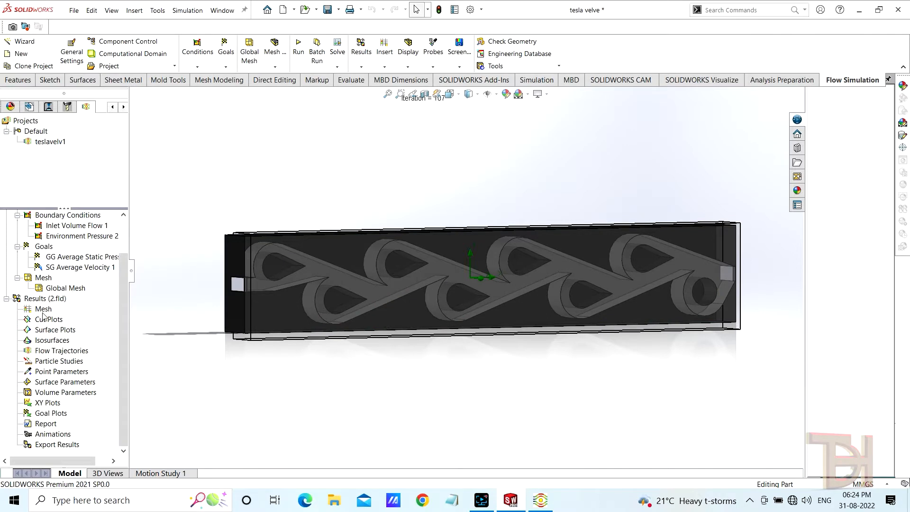
{"action": "left_click", "coordinate": [63, 328]}
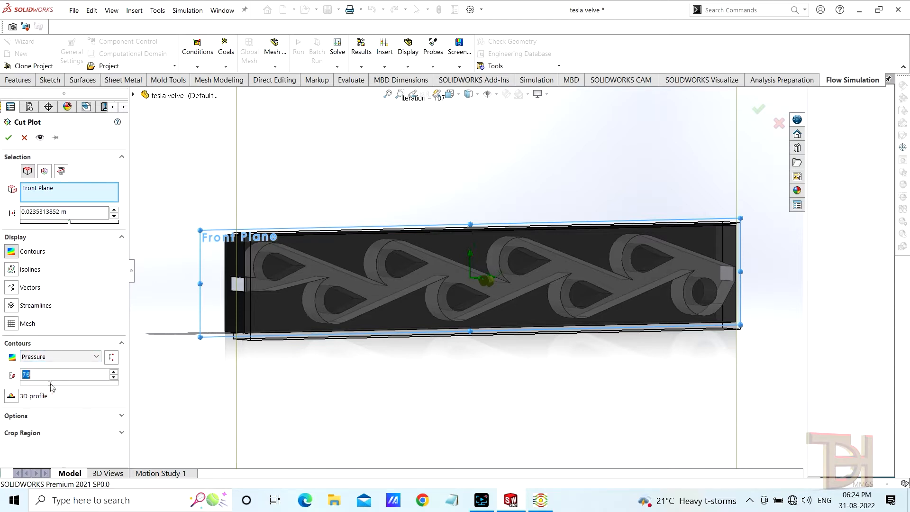
{"action": "left_click", "coordinate": [40, 137]}
{"action": "scroll", "coordinate": [519, 368], "scroll_direction": "down", "scroll_amount": 3}
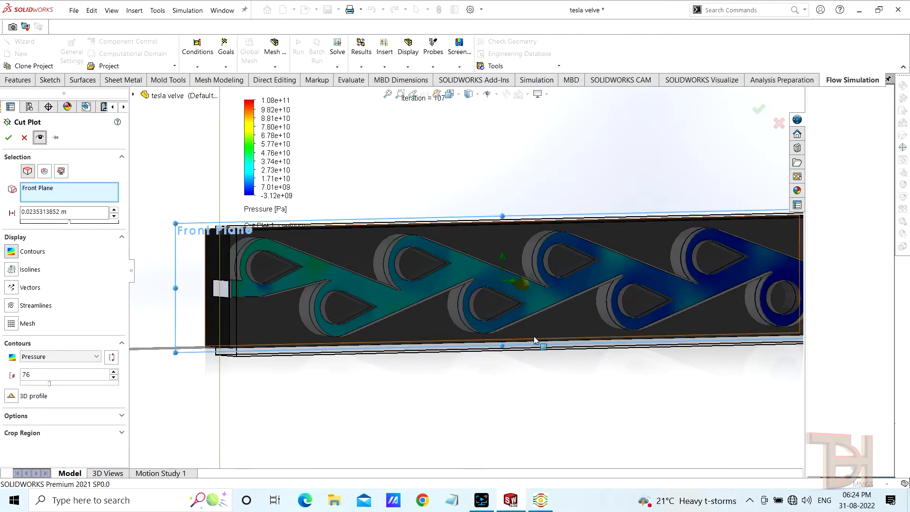
{"action": "middle_click_drag", "start_coordinate": [519, 369], "coordinate": [540, 365]}
{"action": "middle_click_drag", "start_coordinate": [656, 308], "coordinate": [475, 375]}
{"action": "scroll", "coordinate": [378, 256], "scroll_direction": "down", "scroll_amount": 2}
Switch the cut plot contours to Velocity, examine the flow along the whole channel, and discard the plot.
{"action": "left_click", "coordinate": [66, 357]}
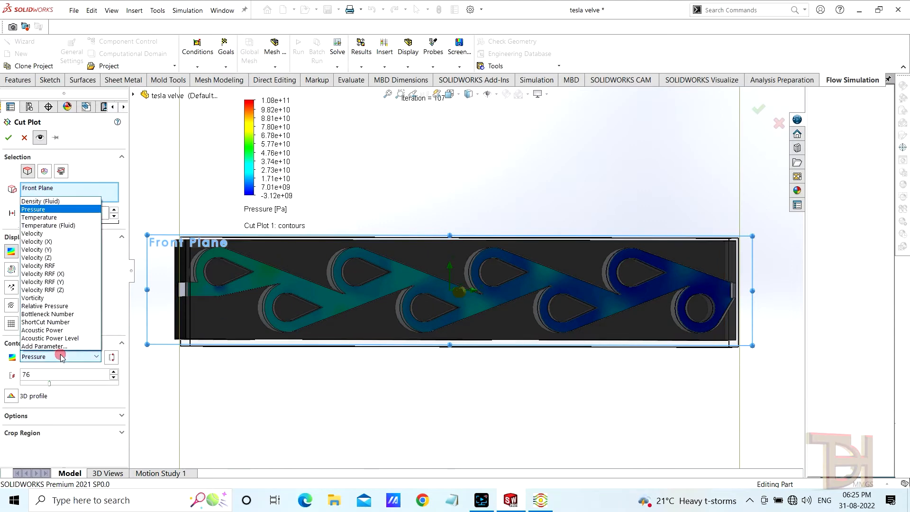
{"action": "left_click", "coordinate": [101, 236]}
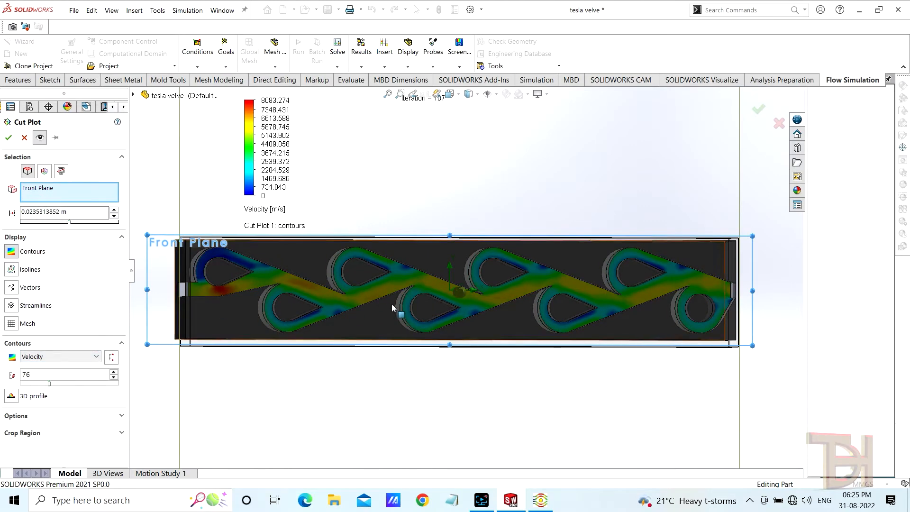
{"action": "scroll", "coordinate": [392, 304], "scroll_direction": "down", "scroll_amount": 3}
{"action": "middle_click_drag", "start_coordinate": [424, 368], "coordinate": [519, 354]}
{"action": "scroll", "coordinate": [521, 355], "scroll_direction": "up", "scroll_amount": 2}
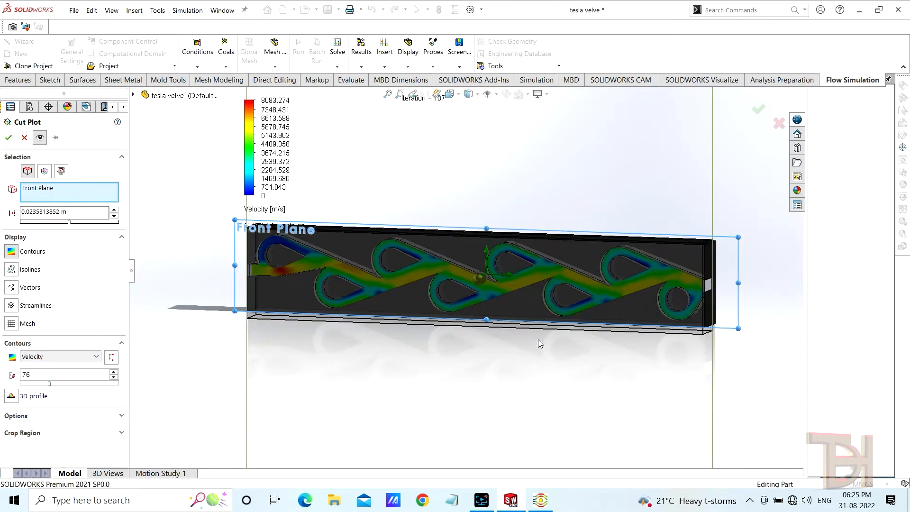
{"action": "scroll", "coordinate": [671, 278], "scroll_direction": "down", "scroll_amount": 2}
{"action": "middle_click_drag", "start_coordinate": [667, 388], "coordinate": [586, 379]}
{"action": "scroll", "coordinate": [585, 380], "scroll_direction": "up", "scroll_amount": 1}
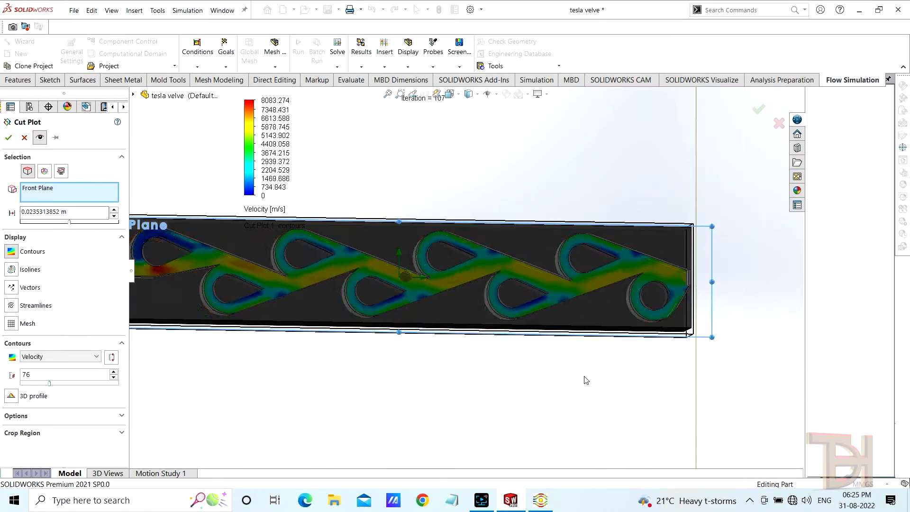
{"action": "scroll", "coordinate": [267, 278], "scroll_direction": "down", "scroll_amount": 1}
{"action": "scroll", "coordinate": [268, 281], "scroll_direction": "up", "scroll_amount": 1}
{"action": "middle_click_drag", "start_coordinate": [356, 356], "coordinate": [313, 360]}
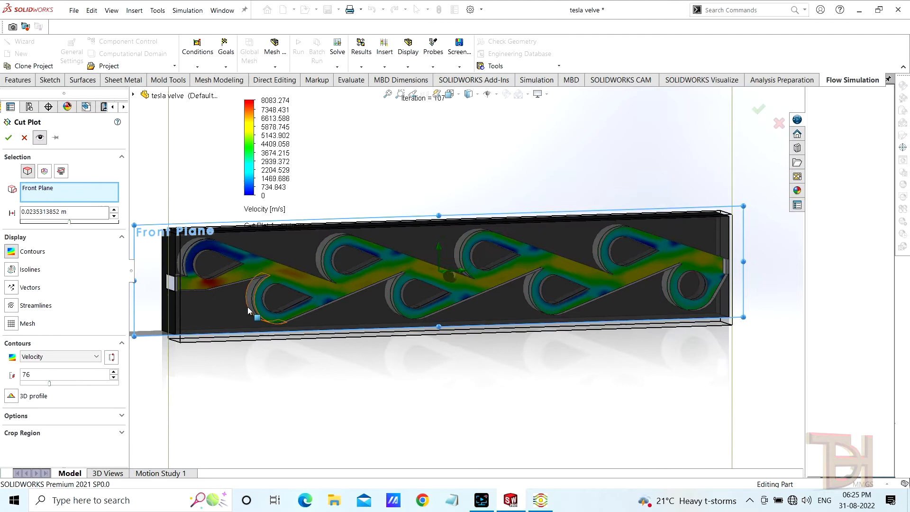
{"action": "left_click", "coordinate": [24, 138]}
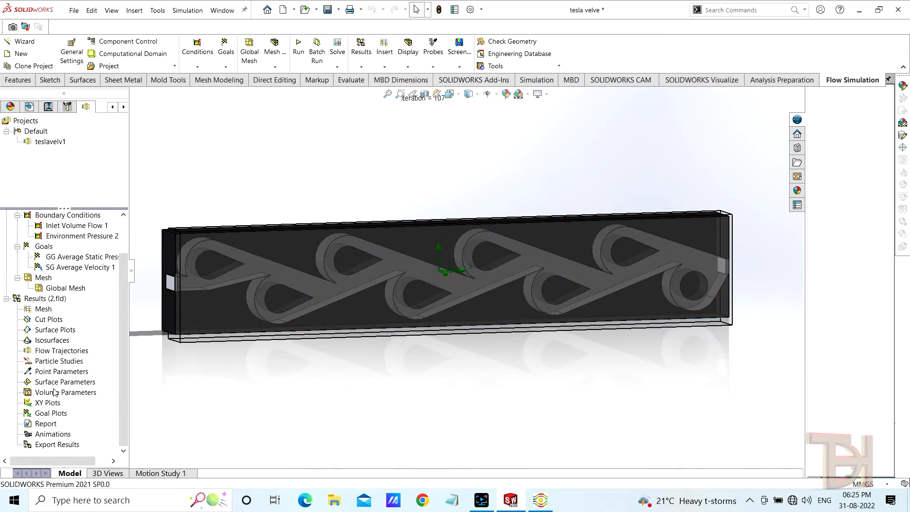
Start a Flow Trajectories plot with the inner lid faces at both ends of the valve as starting points.
{"action": "right_click", "coordinate": [44, 352]}
{"action": "left_click", "coordinate": [56, 356]}
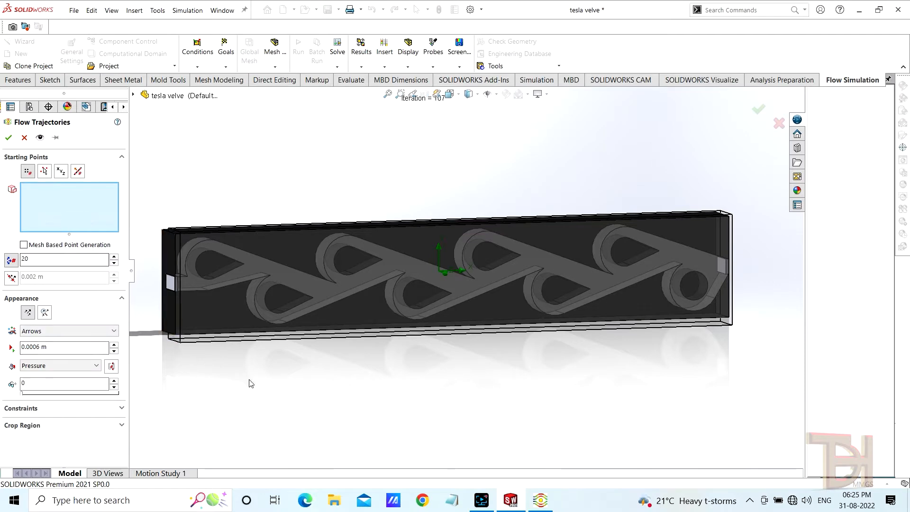
{"action": "middle_click_drag", "start_coordinate": [250, 382], "coordinate": [226, 391]}
{"action": "scroll", "coordinate": [189, 314], "scroll_direction": "down", "scroll_amount": 1}
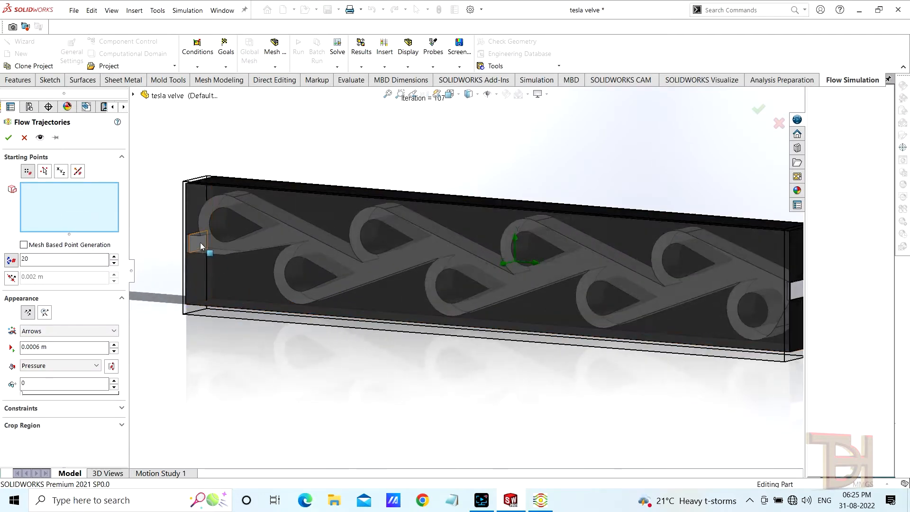
{"action": "left_click", "coordinate": [201, 243]}
{"action": "scroll", "coordinate": [436, 399], "scroll_direction": "up", "scroll_amount": 2}
{"action": "middle_click_drag", "start_coordinate": [436, 399], "coordinate": [604, 344]}
{"action": "scroll", "coordinate": [604, 345], "scroll_direction": "down", "scroll_amount": 2}
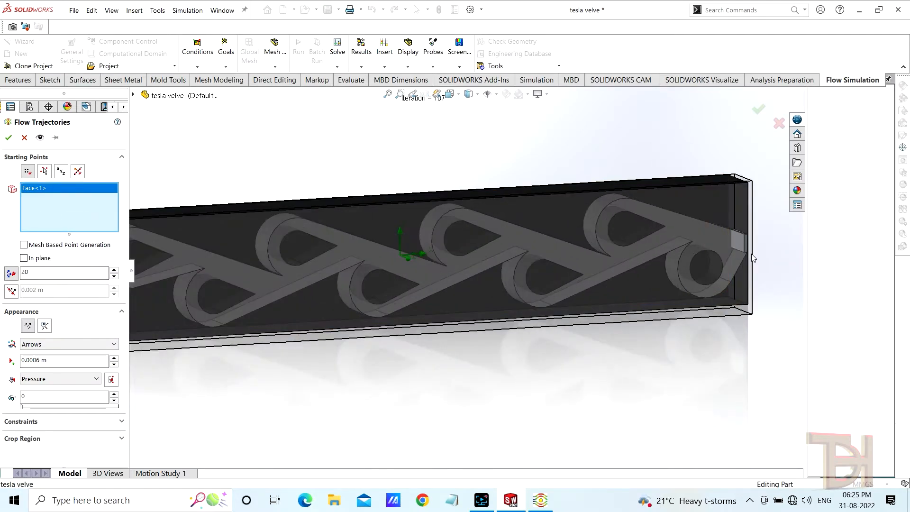
{"action": "left_click", "coordinate": [742, 242]}
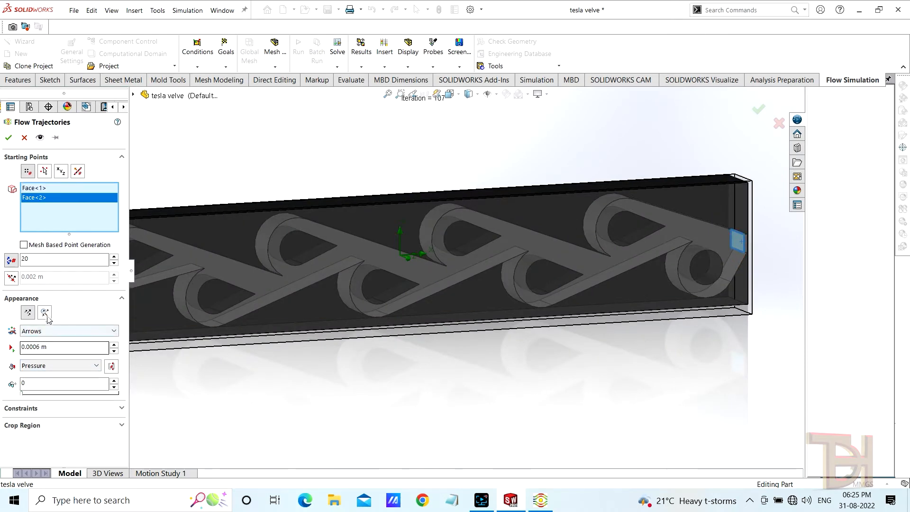
Set the number of trajectory points to 100, preview the arrows coloured by pressure, and accept the flow trajectories.
{"action": "double_click", "coordinate": [33, 262]}
{"action": "left_click", "coordinate": [39, 138]}
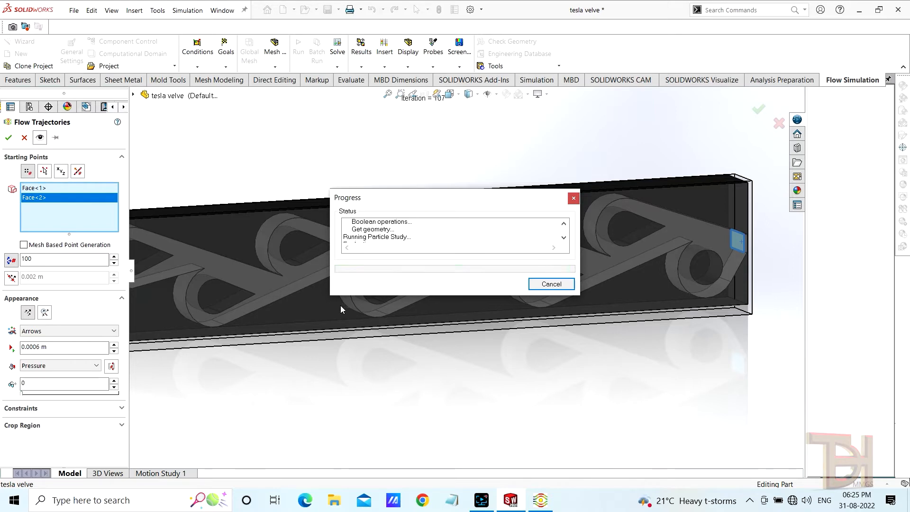
{"action": "scroll", "coordinate": [329, 303], "scroll_direction": "up", "scroll_amount": 2}
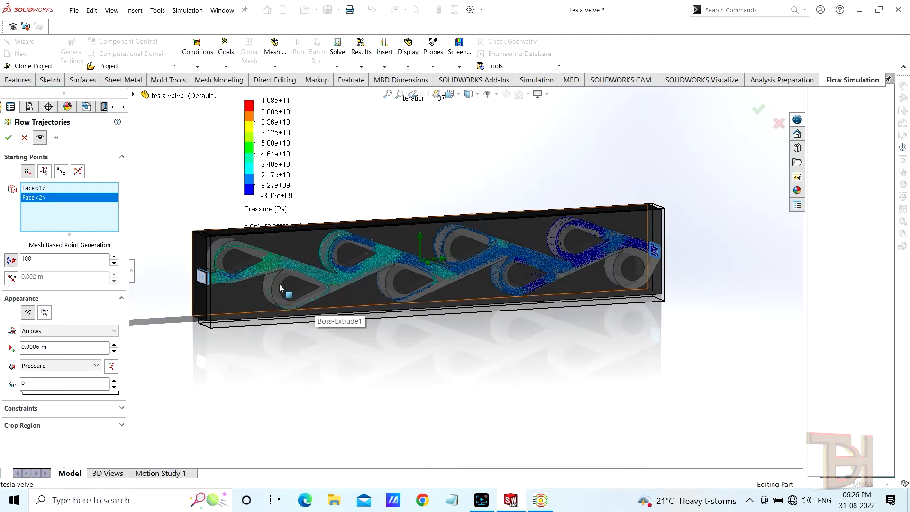
{"action": "scroll", "coordinate": [317, 258], "scroll_direction": "down", "scroll_amount": 1}
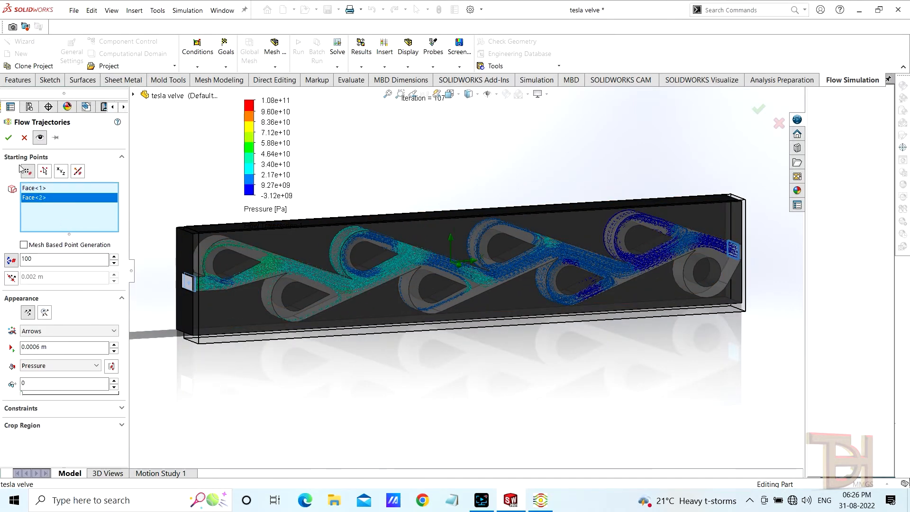
{"action": "left_click", "coordinate": [8, 137]}
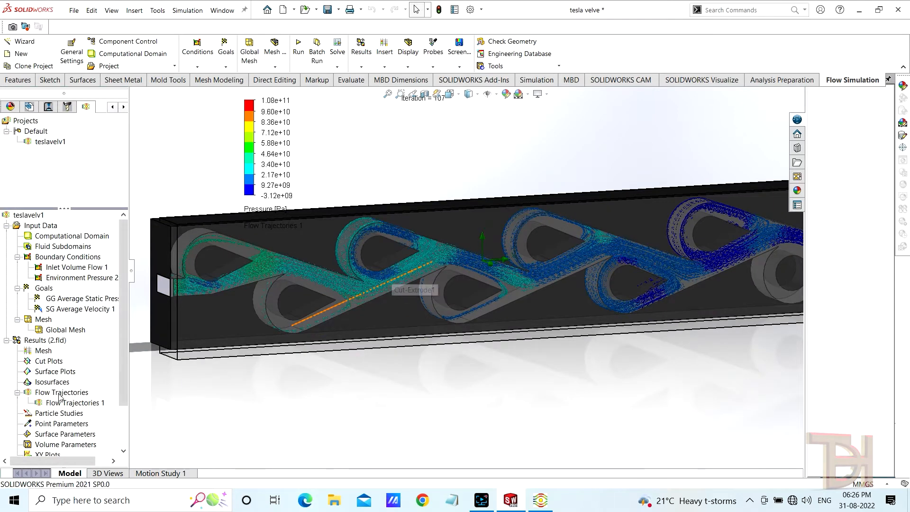
Play the animation of the pressure-coloured Flow Trajectories 1 plot, starting the view at the inlet end of the valve.
{"action": "right_click", "coordinate": [53, 403]}
{"action": "left_click", "coordinate": [78, 308]}
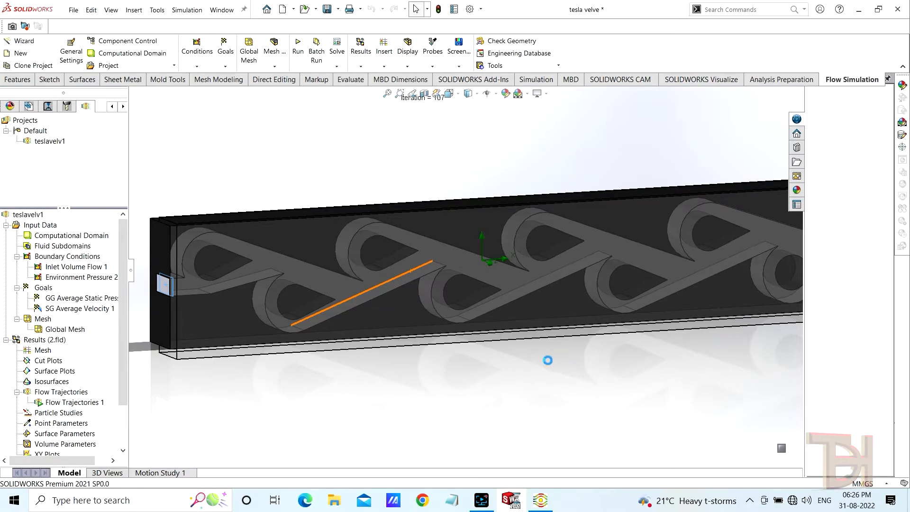
{"action": "scroll", "coordinate": [325, 249], "scroll_direction": "down", "scroll_amount": 5}
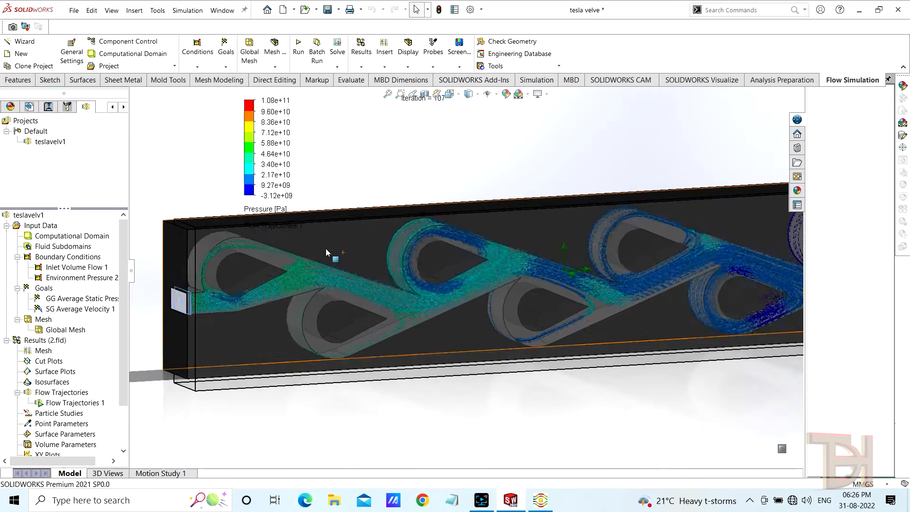
{"action": "scroll", "coordinate": [275, 343], "scroll_direction": "down", "scroll_amount": 1}
{"action": "middle_click_drag", "start_coordinate": [279, 343], "coordinate": [254, 327]}
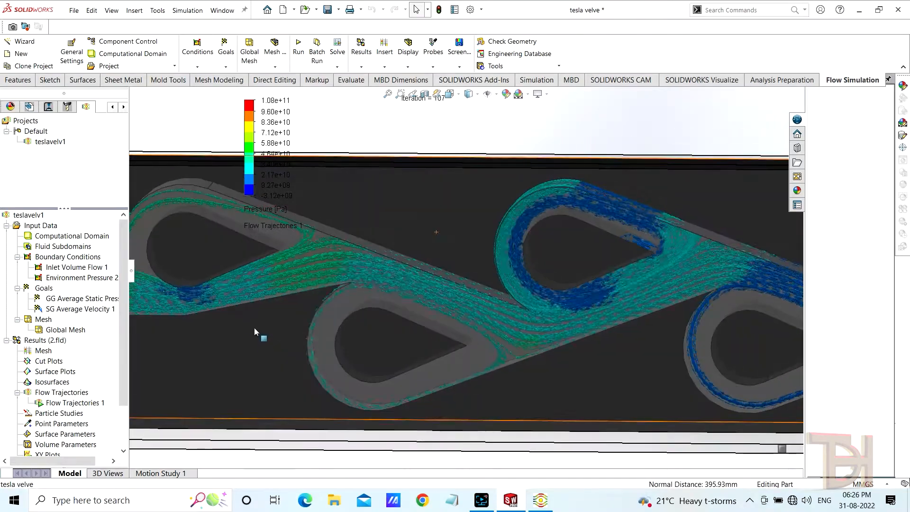
Examine the animated pressure arrows up close through the valve's loops, from the inlet to the outlet and back to the middle.
{"action": "scroll", "coordinate": [375, 316], "scroll_direction": "up", "scroll_amount": 2}
{"action": "scroll", "coordinate": [374, 316], "scroll_direction": "up", "scroll_amount": 1}
{"action": "scroll", "coordinate": [649, 312], "scroll_direction": "down", "scroll_amount": 2}
{"action": "scroll", "coordinate": [676, 266], "scroll_direction": "up", "scroll_amount": 3}
{"action": "scroll", "coordinate": [674, 273], "scroll_direction": "down", "scroll_amount": 3}
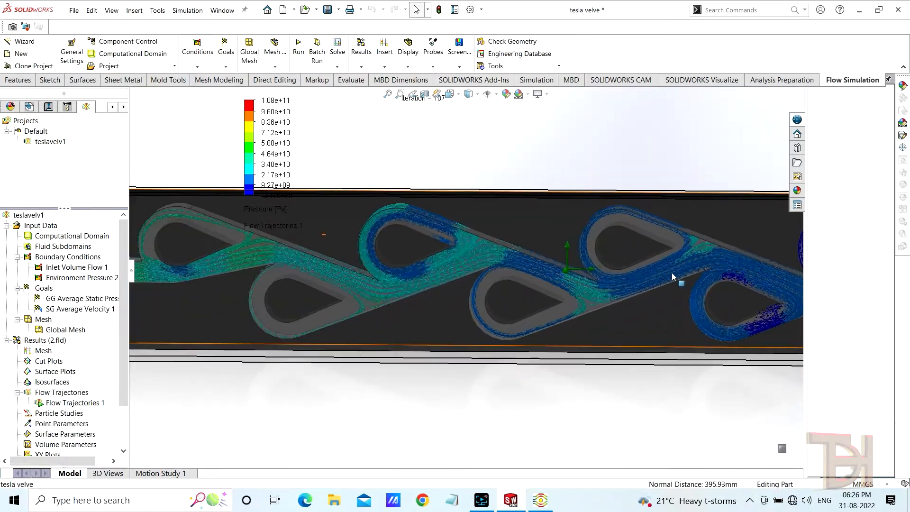
{"action": "scroll", "coordinate": [670, 308], "scroll_direction": "down", "scroll_amount": 2}
{"action": "scroll", "coordinate": [713, 320], "scroll_direction": "up", "scroll_amount": 4}
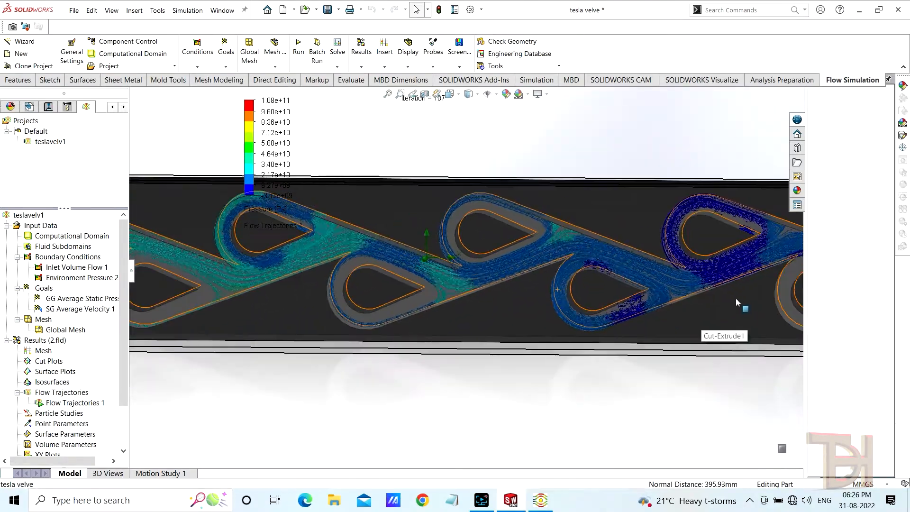
{"action": "scroll", "coordinate": [737, 298], "scroll_direction": "down", "scroll_amount": 2}
{"action": "scroll", "coordinate": [741, 278], "scroll_direction": "up", "scroll_amount": 3}
{"action": "scroll", "coordinate": [690, 262], "scroll_direction": "down", "scroll_amount": 4}
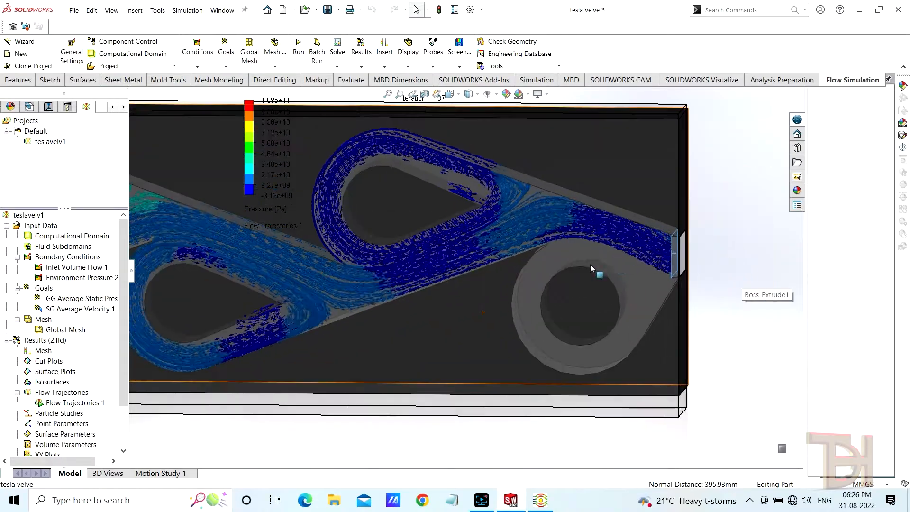
{"action": "scroll", "coordinate": [566, 298], "scroll_direction": "up", "scroll_amount": 3}
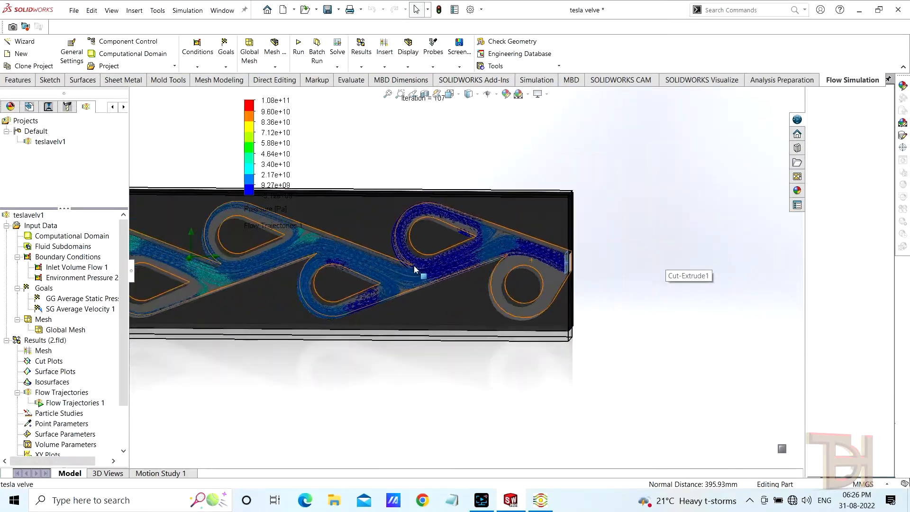
{"action": "scroll", "coordinate": [415, 258], "scroll_direction": "down", "scroll_amount": 2}
{"action": "scroll", "coordinate": [412, 257], "scroll_direction": "down", "scroll_amount": 2}
{"action": "scroll", "coordinate": [396, 271], "scroll_direction": "up", "scroll_amount": 3}
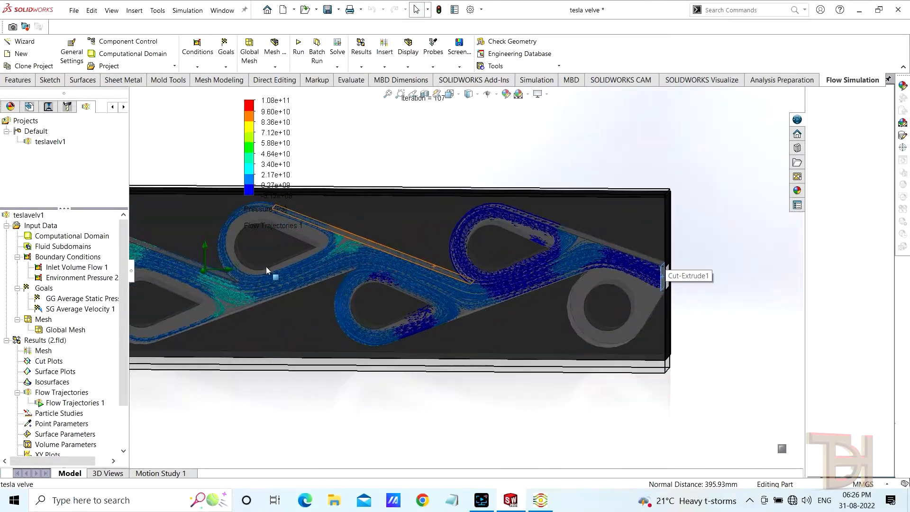
{"action": "scroll", "coordinate": [285, 276], "scroll_direction": "down", "scroll_amount": 3}
{"action": "scroll", "coordinate": [292, 283], "scroll_direction": "down", "scroll_amount": 1}
{"action": "scroll", "coordinate": [345, 295], "scroll_direction": "up", "scroll_amount": 1}
{"action": "scroll", "coordinate": [337, 289], "scroll_direction": "down", "scroll_amount": 1}
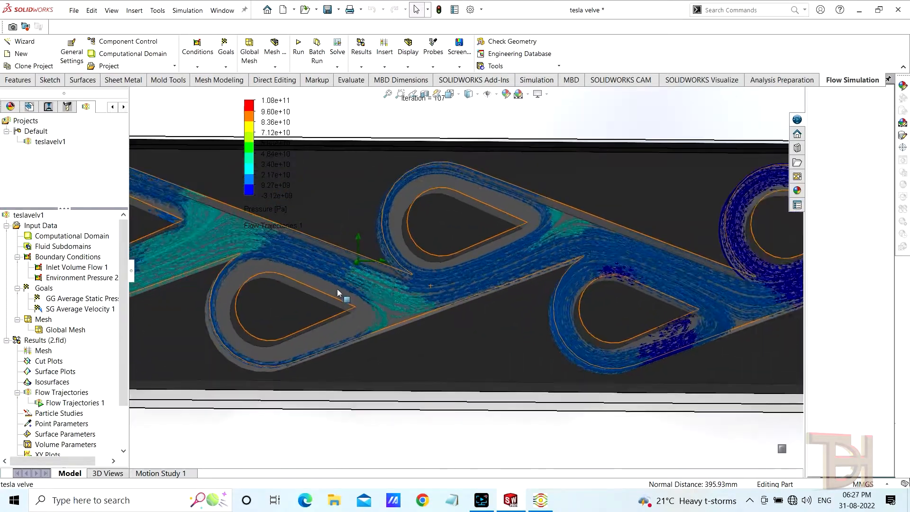
Collapse the project tree to enlarge the graphics area and examine the pressure animation over the full valve length.
{"action": "scroll", "coordinate": [140, 283], "scroll_direction": "up", "scroll_amount": 5}
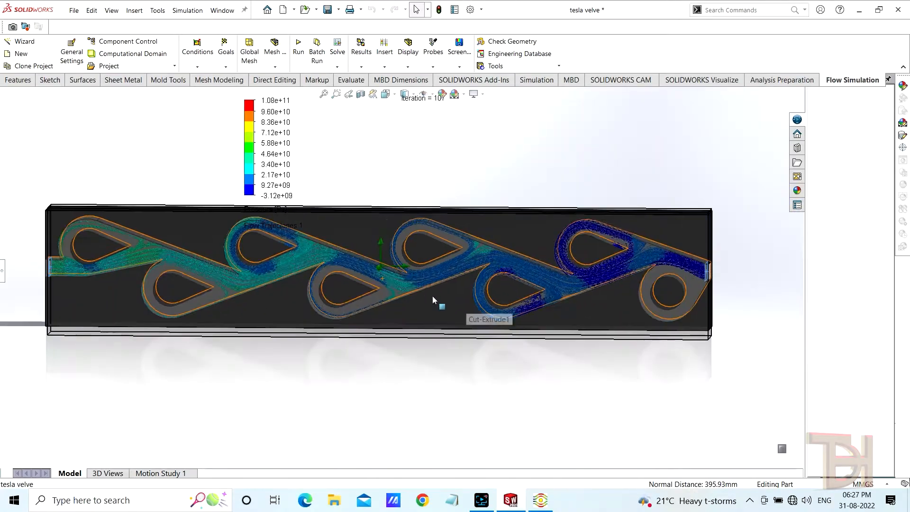
{"action": "scroll", "coordinate": [261, 256], "scroll_direction": "down", "scroll_amount": 1}
{"action": "scroll", "coordinate": [294, 256], "scroll_direction": "up", "scroll_amount": 1}
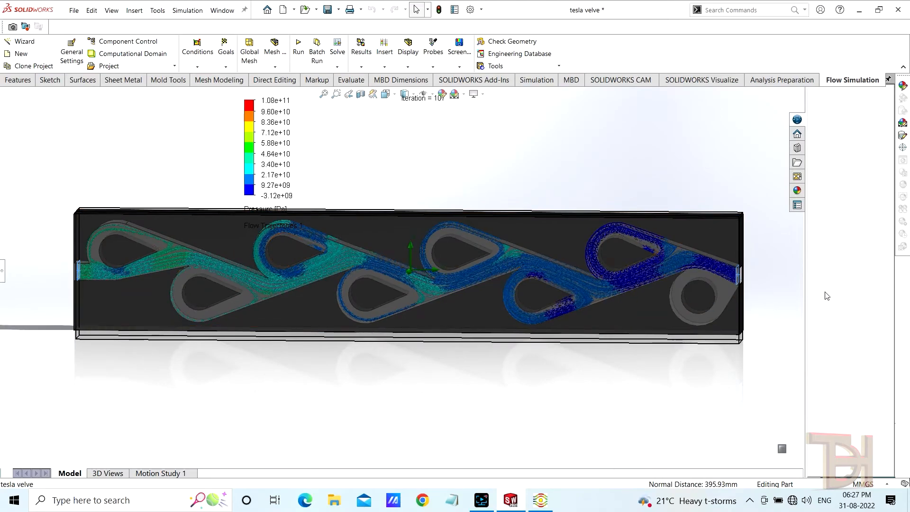
{"action": "left_click_drag", "start_coordinate": [805, 283], "coordinate": [847, 283]}
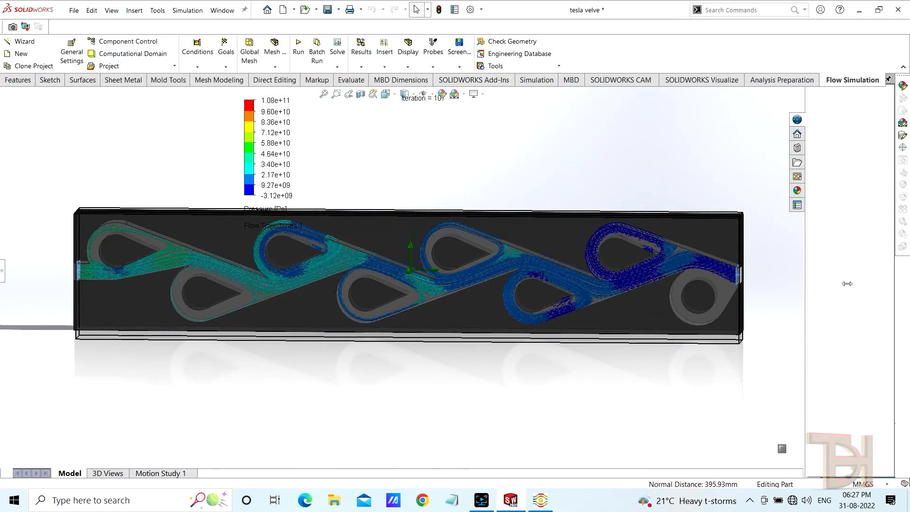
{"action": "left_click", "coordinate": [806, 287]}
{"action": "scroll", "coordinate": [335, 295], "scroll_direction": "down", "scroll_amount": 1}
{"action": "scroll", "coordinate": [403, 311], "scroll_direction": "up", "scroll_amount": 1}
{"action": "middle_click_drag", "start_coordinate": [421, 314], "coordinate": [451, 321]}
{"action": "scroll", "coordinate": [420, 281], "scroll_direction": "down", "scroll_amount": 1}
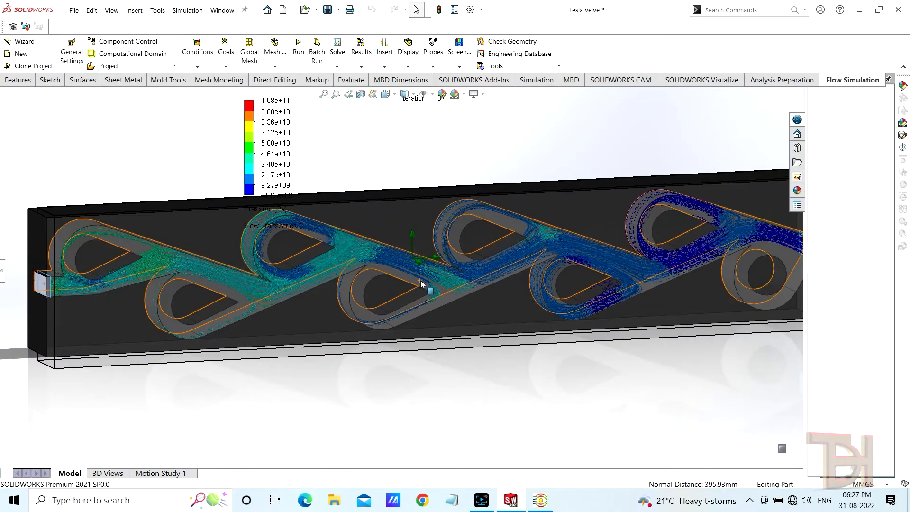
{"action": "left_click", "coordinate": [219, 146]}
{"action": "scroll", "coordinate": [333, 232], "scroll_direction": "down", "scroll_amount": 1}
{"action": "scroll", "coordinate": [337, 215], "scroll_direction": "up", "scroll_amount": 1}
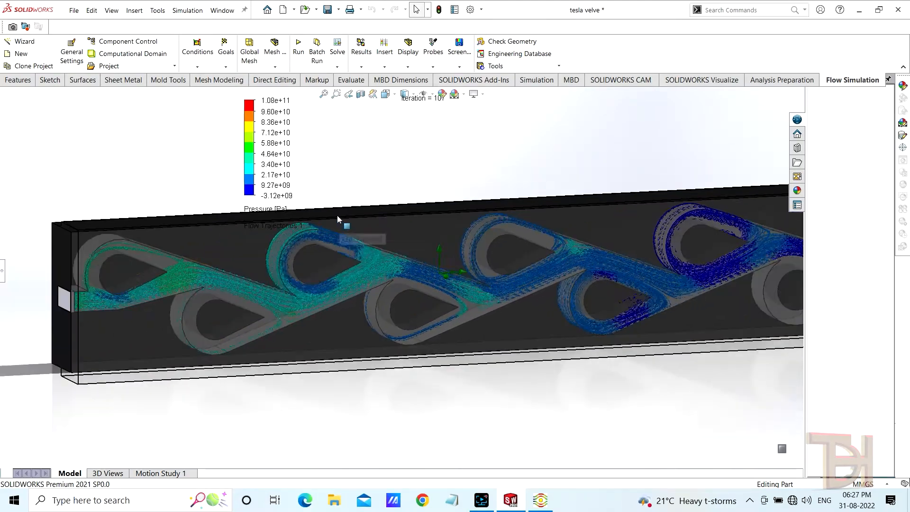
Examine the animated pressure trajectories again from an angled view, inspecting the inlet, middle and outlet loops in detail.
{"action": "scroll", "coordinate": [159, 298], "scroll_direction": "down", "scroll_amount": 1}
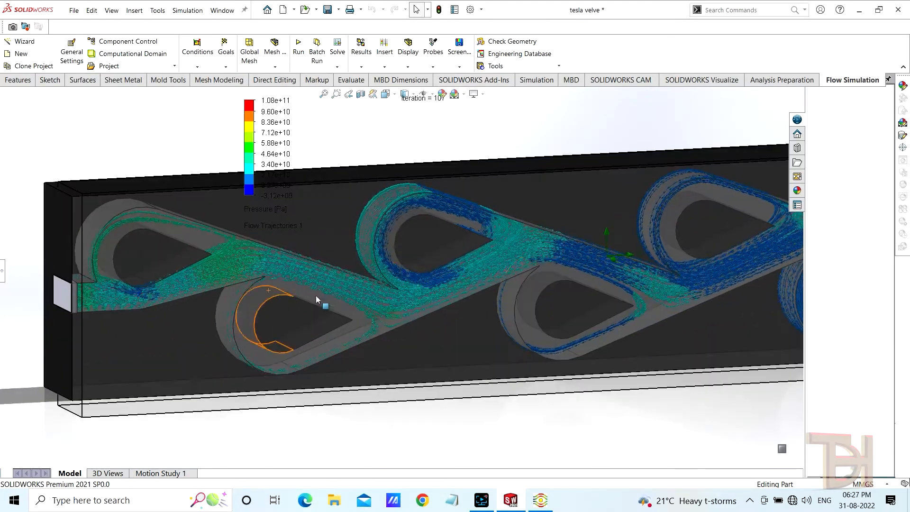
{"action": "scroll", "coordinate": [607, 249], "scroll_direction": "up", "scroll_amount": 1}
{"action": "scroll", "coordinate": [708, 241], "scroll_direction": "up", "scroll_amount": 1}
{"action": "scroll", "coordinate": [704, 241], "scroll_direction": "down", "scroll_amount": 1}
{"action": "scroll", "coordinate": [707, 241], "scroll_direction": "up", "scroll_amount": 1}
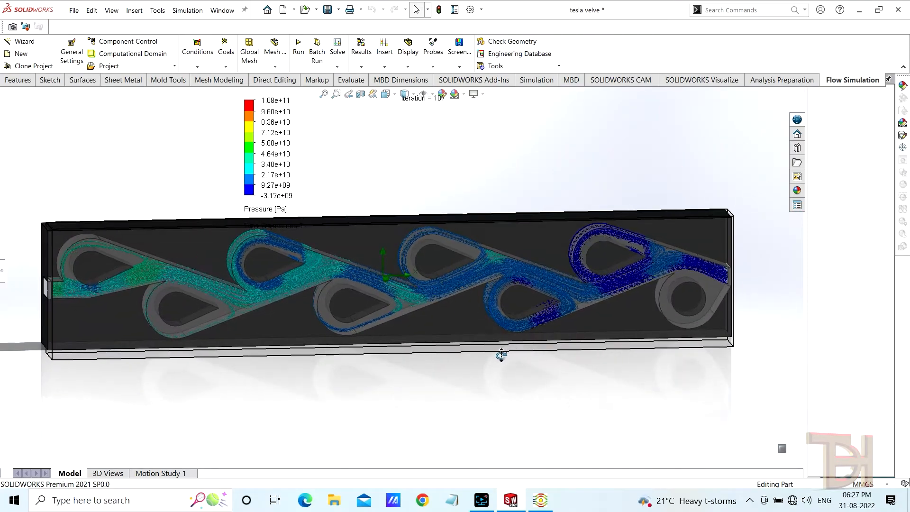
{"action": "scroll", "coordinate": [401, 268], "scroll_direction": "up", "scroll_amount": 1}
{"action": "scroll", "coordinate": [401, 230], "scroll_direction": "down", "scroll_amount": 1}
{"action": "scroll", "coordinate": [477, 244], "scroll_direction": "down", "scroll_amount": 1}
{"action": "scroll", "coordinate": [498, 297], "scroll_direction": "up", "scroll_amount": 1}
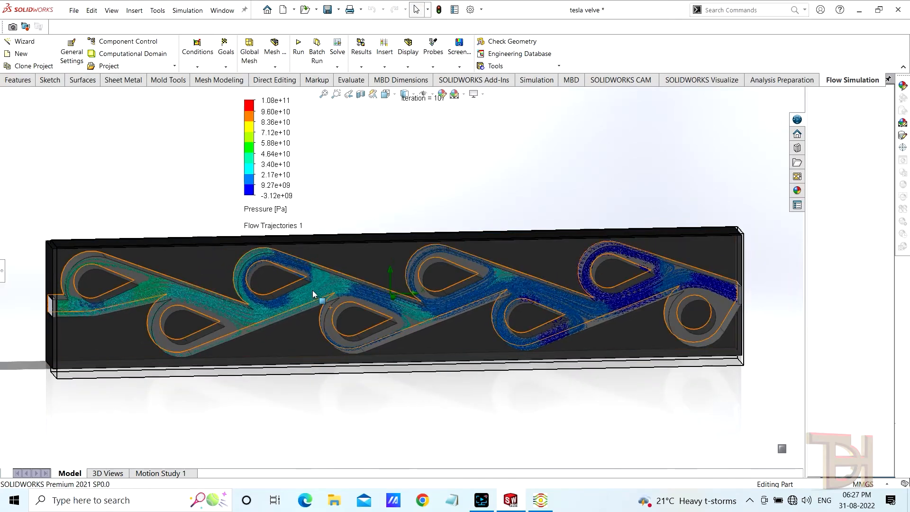
{"action": "scroll", "coordinate": [315, 294], "scroll_direction": "down", "scroll_amount": 2}
{"action": "scroll", "coordinate": [318, 291], "scroll_direction": "down", "scroll_amount": 1}
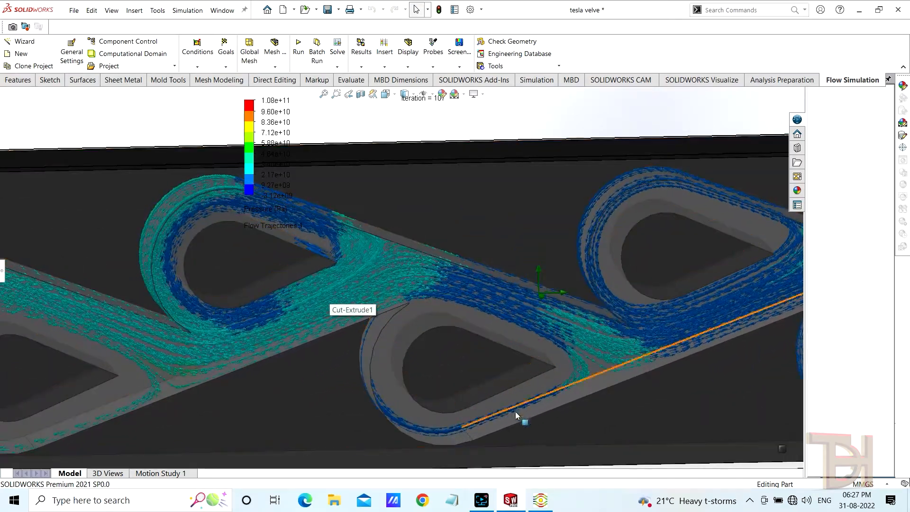
{"action": "scroll", "coordinate": [573, 396], "scroll_direction": "up", "scroll_amount": 1}
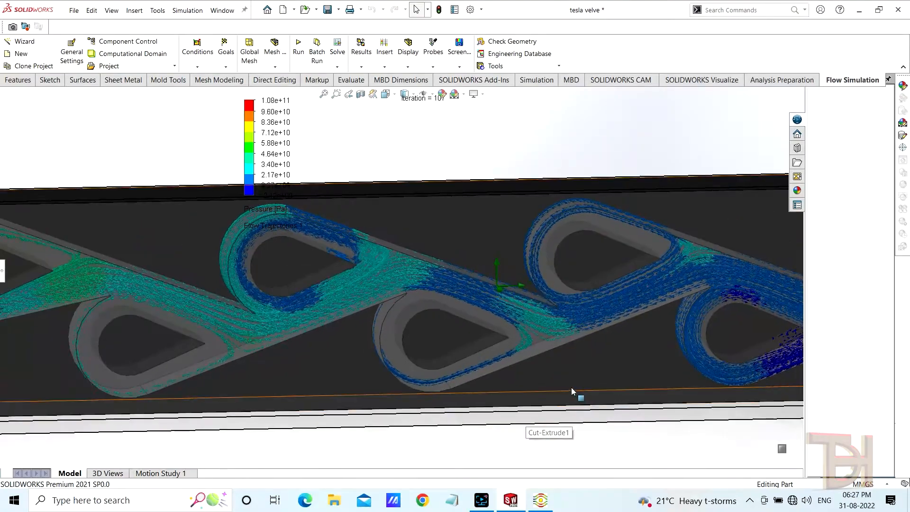
{"action": "scroll", "coordinate": [571, 388], "scroll_direction": "up", "scroll_amount": 1}
{"action": "middle_click_drag", "start_coordinate": [645, 385], "coordinate": [708, 341]}
{"action": "scroll", "coordinate": [708, 342], "scroll_direction": "up", "scroll_amount": 1}
{"action": "scroll", "coordinate": [666, 254], "scroll_direction": "down", "scroll_amount": 4}
{"action": "scroll", "coordinate": [374, 314], "scroll_direction": "up", "scroll_amount": 3}
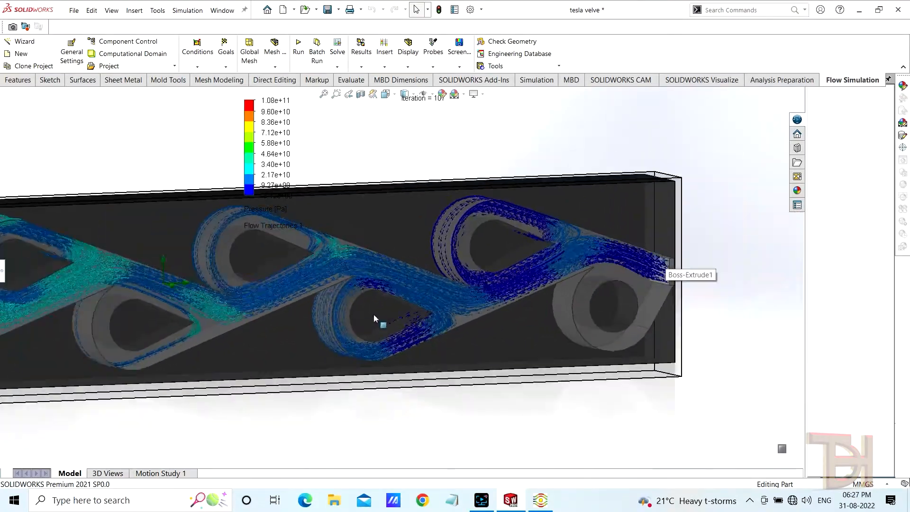
{"action": "scroll", "coordinate": [175, 286], "scroll_direction": "up", "scroll_amount": 2}
{"action": "scroll", "coordinate": [140, 283], "scroll_direction": "down", "scroll_amount": 2}
{"action": "scroll", "coordinate": [61, 264], "scroll_direction": "up", "scroll_amount": 1}
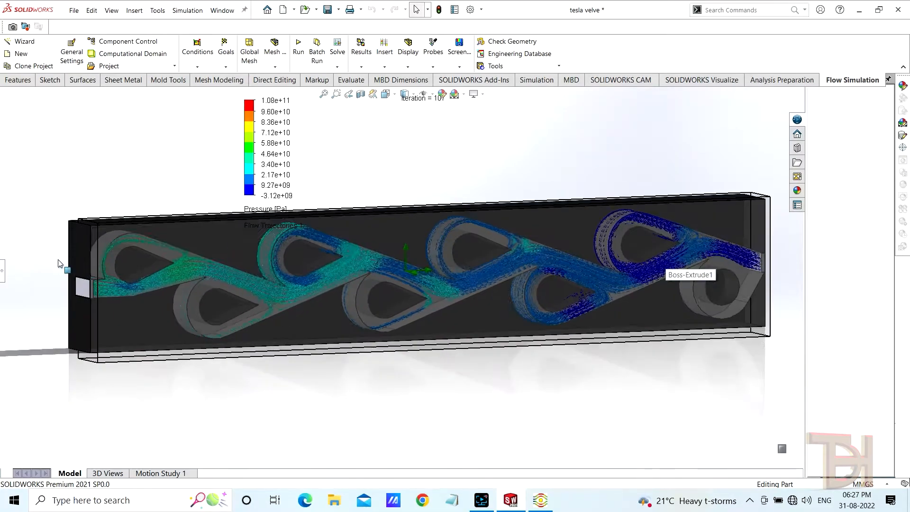
Edit Flow Trajectories 1 to colour the arrows by Velocity and preview the result.
{"action": "left_click", "coordinate": [3, 271]}
{"action": "right_click", "coordinate": [66, 401]}
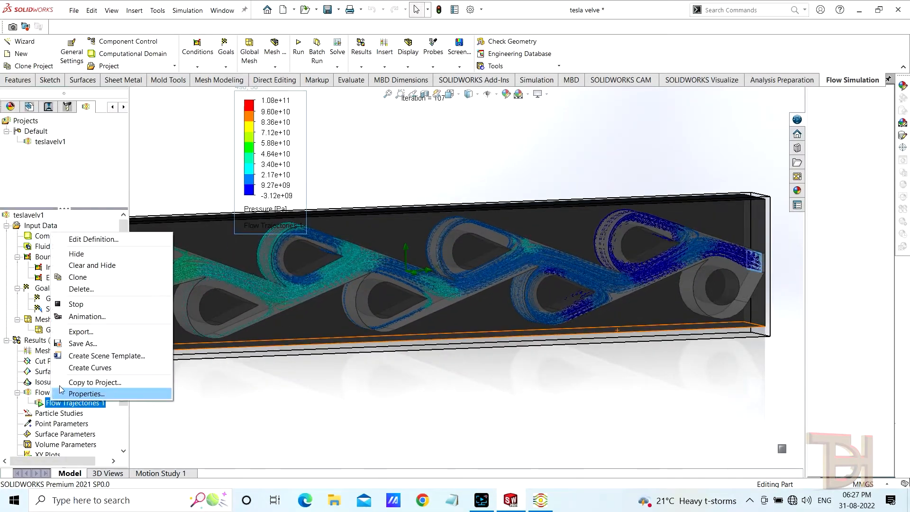
{"action": "left_click", "coordinate": [81, 239]}
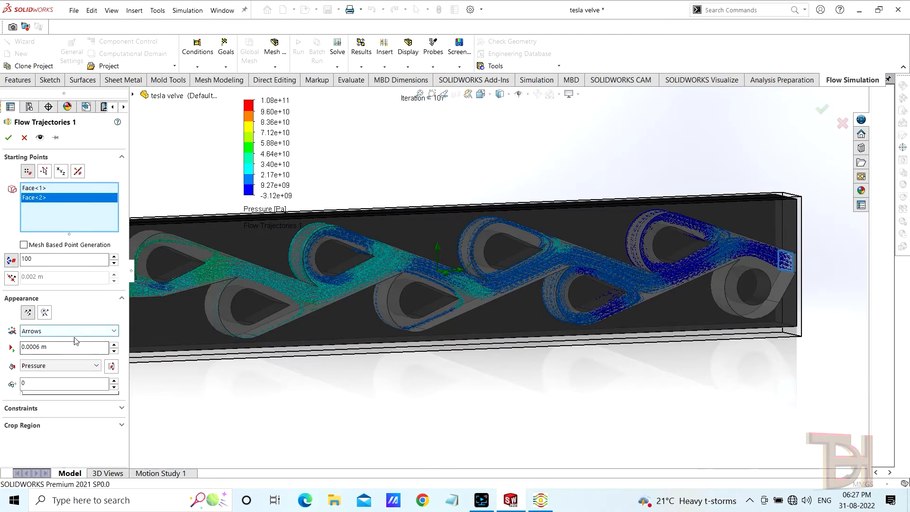
{"action": "left_click", "coordinate": [77, 368]}
{"action": "left_click", "coordinate": [33, 242]}
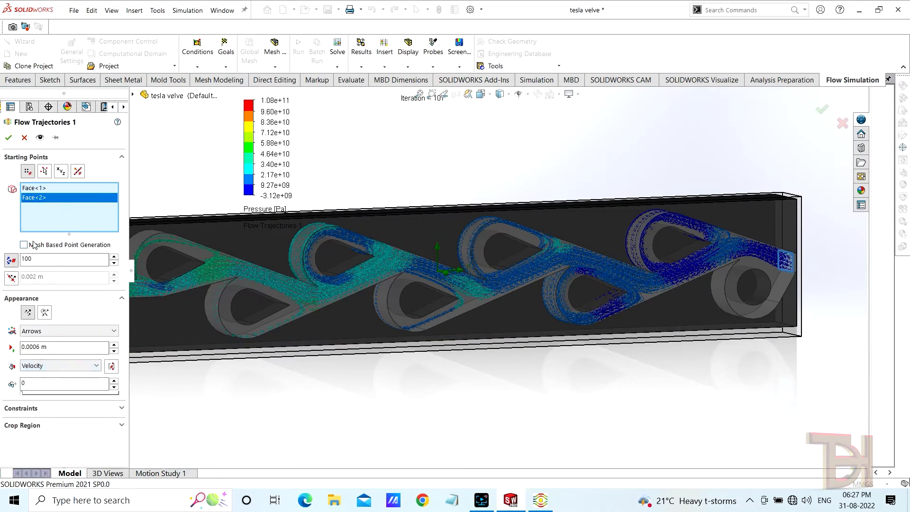
{"action": "left_click", "coordinate": [40, 138]}
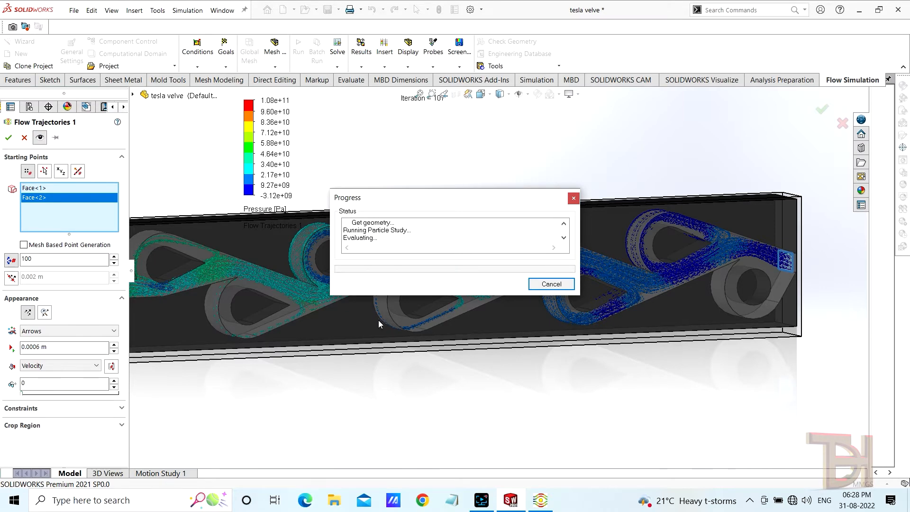
Examine the previewed velocity-coloured trajectories along the entire channel and around the inlet and outlet loops.
{"action": "scroll", "coordinate": [379, 320], "scroll_direction": "up", "scroll_amount": 2}
{"action": "scroll", "coordinate": [340, 266], "scroll_direction": "down", "scroll_amount": 3}
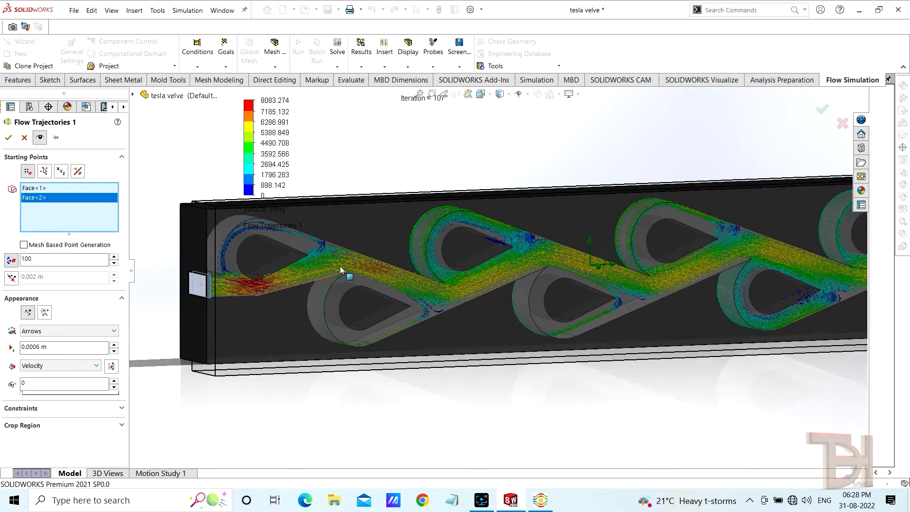
{"action": "scroll", "coordinate": [473, 285], "scroll_direction": "up", "scroll_amount": 2}
{"action": "scroll", "coordinate": [474, 285], "scroll_direction": "up", "scroll_amount": 2}
{"action": "scroll", "coordinate": [709, 266], "scroll_direction": "down", "scroll_amount": 2}
{"action": "scroll", "coordinate": [715, 278], "scroll_direction": "up", "scroll_amount": 1}
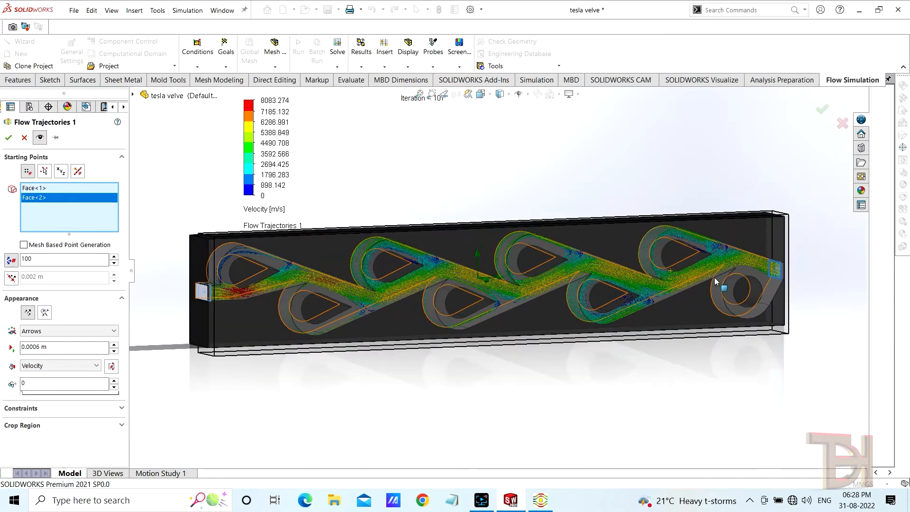
{"action": "scroll", "coordinate": [714, 275], "scroll_direction": "down", "scroll_amount": 2}
{"action": "scroll", "coordinate": [672, 286], "scroll_direction": "up", "scroll_amount": 2}
{"action": "left_click", "coordinate": [133, 273]}
{"action": "scroll", "coordinate": [150, 272], "scroll_direction": "down", "scroll_amount": 2}
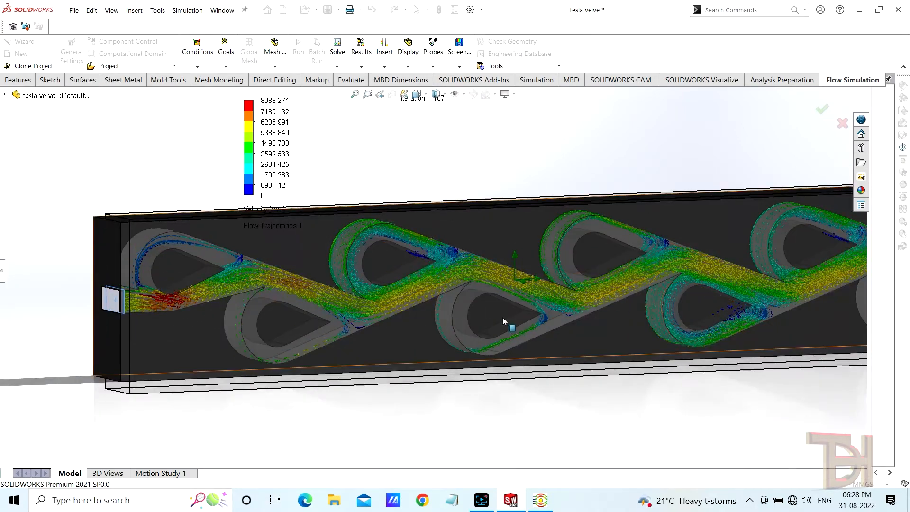
{"action": "scroll", "coordinate": [502, 317], "scroll_direction": "up", "scroll_amount": 1}
Accept the velocity colouring of Flow Trajectories 1 and play its animation.
{"action": "left_click", "coordinate": [3, 271]}
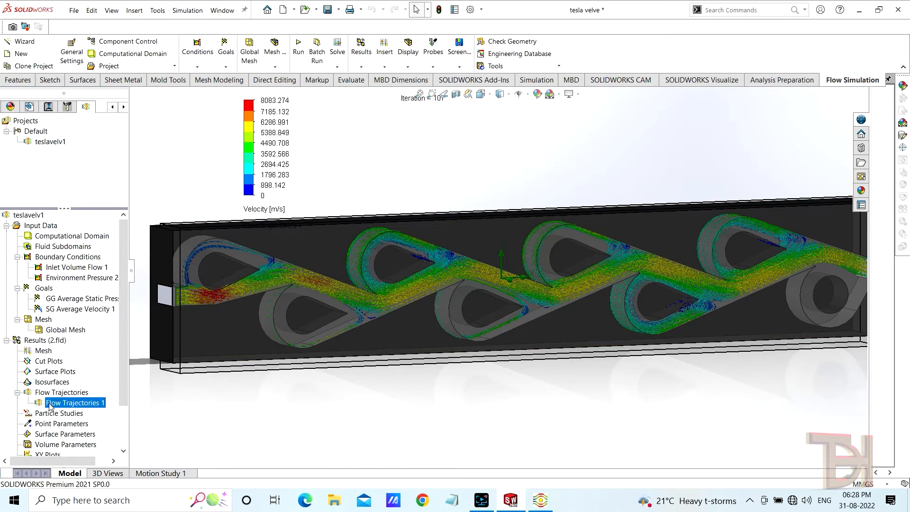
{"action": "right_click", "coordinate": [49, 403]}
{"action": "left_click", "coordinate": [95, 303]}
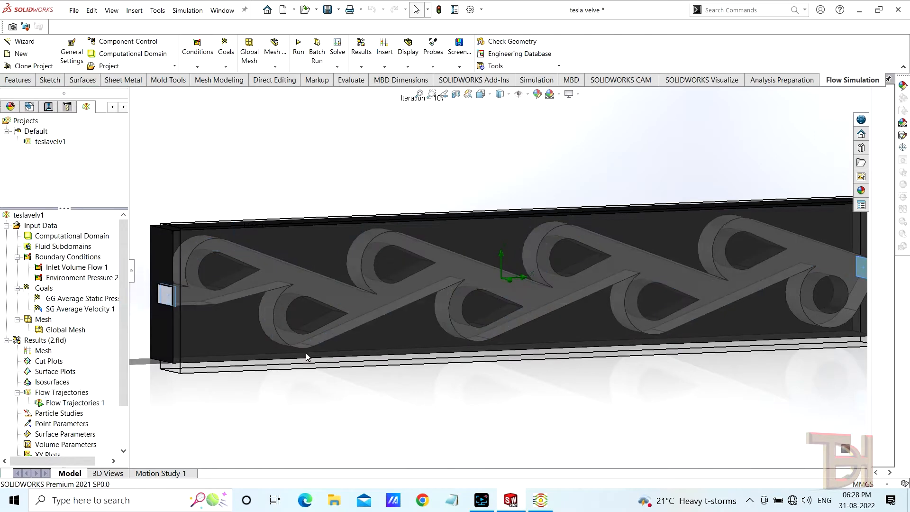
{"action": "left_click", "coordinate": [282, 335]}
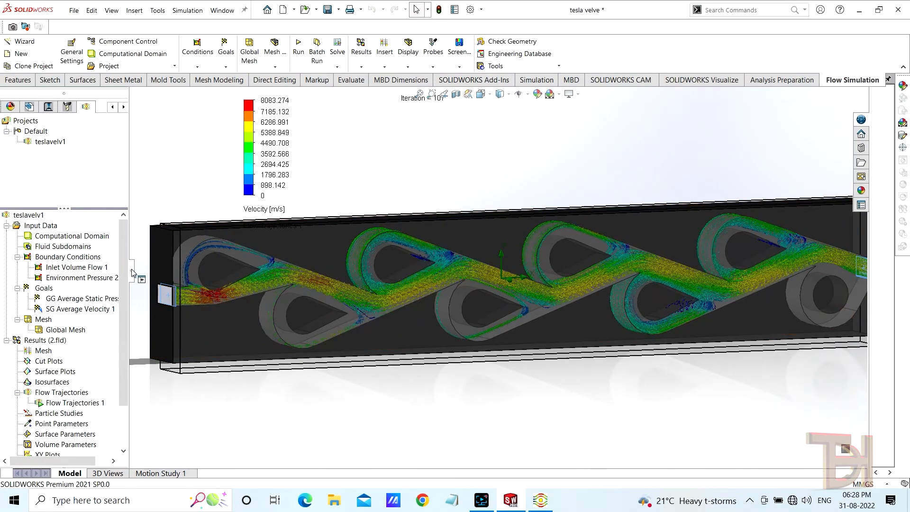
Collapse the project tree, move the velocity legend clear of the valve, and examine the animated flow along the channel.
{"action": "left_click", "coordinate": [131, 269]}
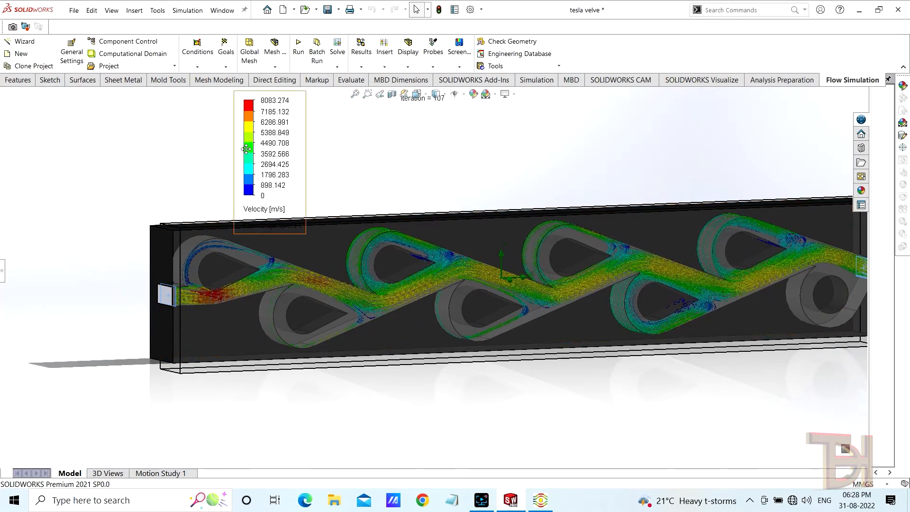
{"action": "mouse_move", "coordinate": [242, 149]}
{"action": "left_click_drag", "start_coordinate": [241, 150], "coordinate": [15, 147]}
{"action": "scroll", "coordinate": [600, 243], "scroll_direction": "down", "scroll_amount": 1}
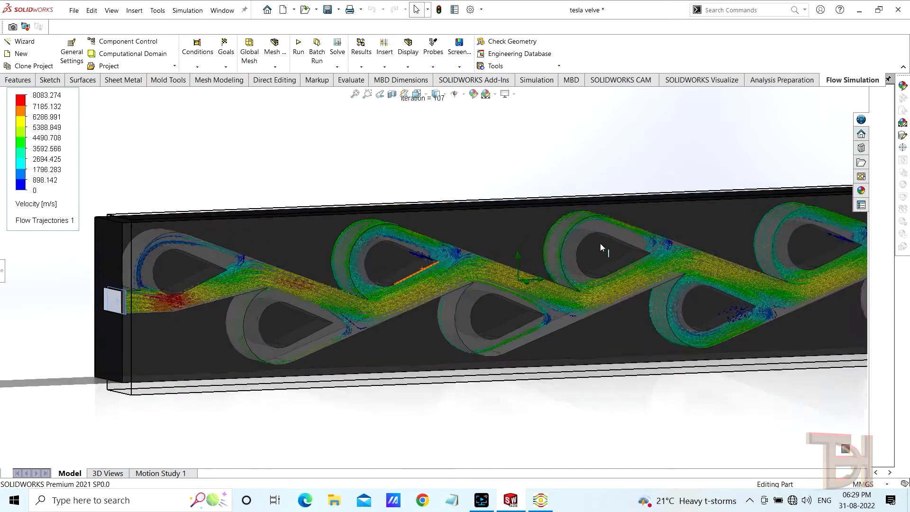
{"action": "scroll", "coordinate": [622, 211], "scroll_direction": "up", "scroll_amount": 3}
{"action": "scroll", "coordinate": [638, 183], "scroll_direction": "down", "scroll_amount": 4}
{"action": "scroll", "coordinate": [462, 358], "scroll_direction": "up", "scroll_amount": 2}
{"action": "scroll", "coordinate": [451, 360], "scroll_direction": "down", "scroll_amount": 1}
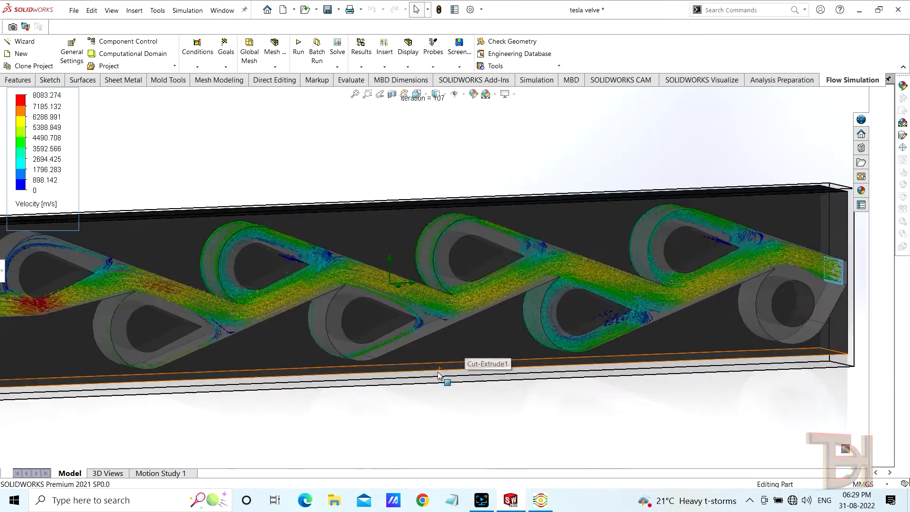
{"action": "scroll", "coordinate": [401, 307], "scroll_direction": "up", "scroll_amount": 2}
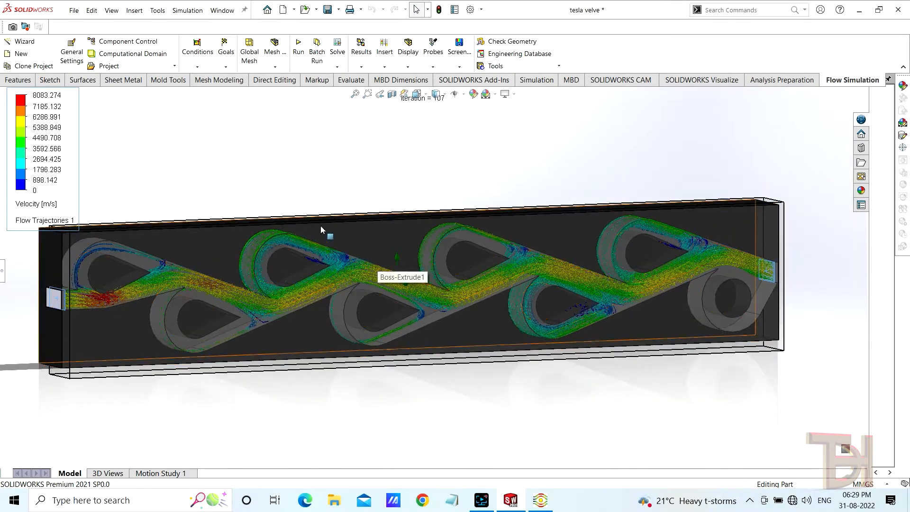
Set the arrow size of Flow Trajectories 1 to 0.0008 m and replay its animation.
{"action": "scroll", "coordinate": [158, 288], "scroll_direction": "down", "scroll_amount": 2}
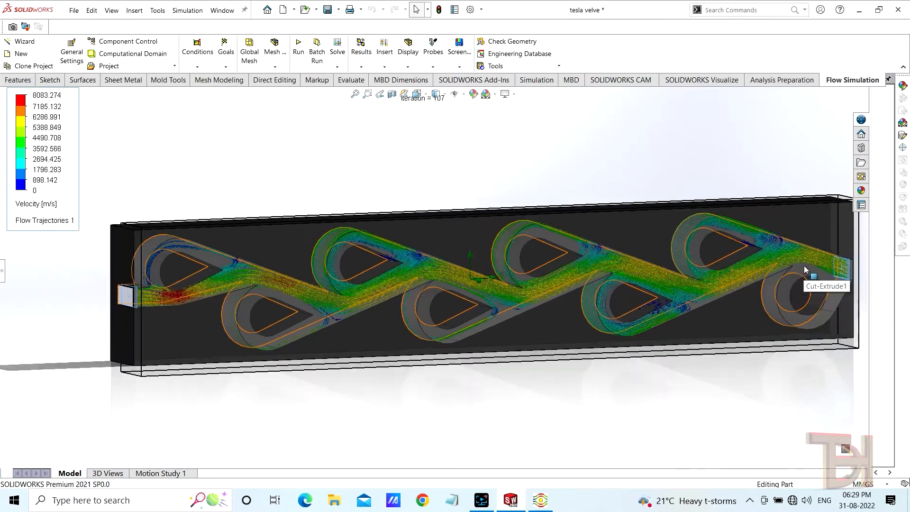
{"action": "scroll", "coordinate": [777, 309], "scroll_direction": "up", "scroll_amount": 2}
{"action": "middle_click_drag", "start_coordinate": [777, 308], "coordinate": [725, 314]}
{"action": "scroll", "coordinate": [758, 265], "scroll_direction": "down", "scroll_amount": 1}
{"action": "scroll", "coordinate": [733, 271], "scroll_direction": "up", "scroll_amount": 1}
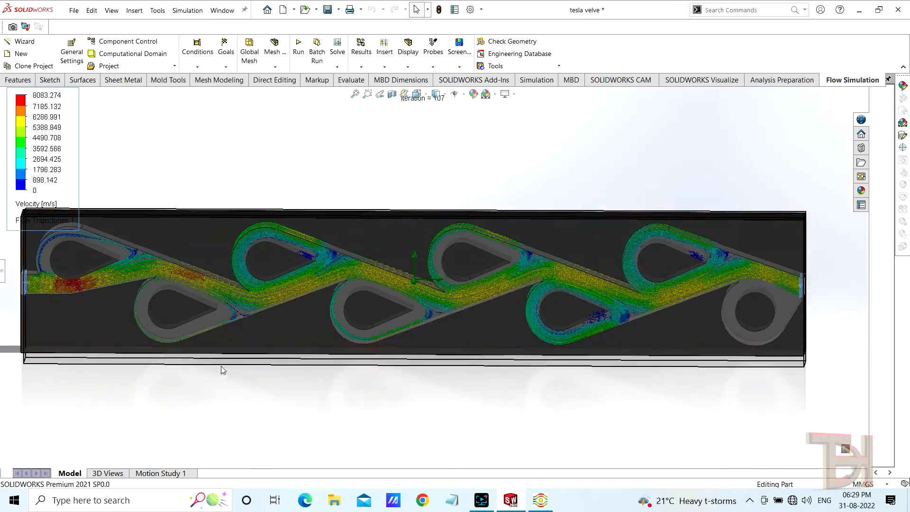
{"action": "left_click", "coordinate": [3, 273]}
{"action": "right_click", "coordinate": [74, 402]}
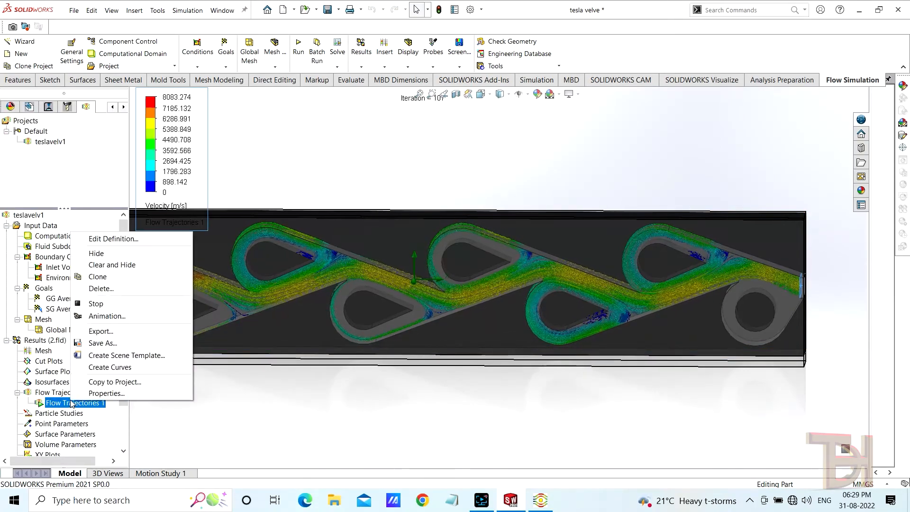
{"action": "left_click", "coordinate": [99, 240]}
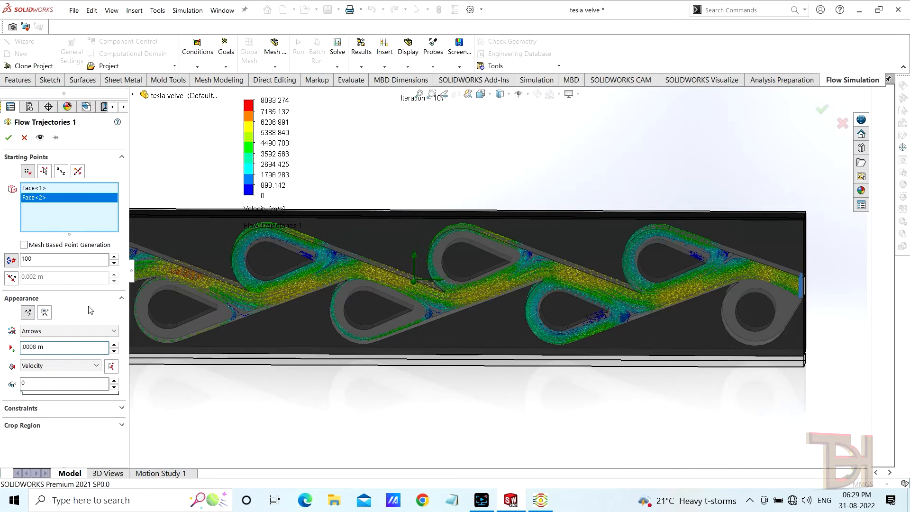
{"action": "left_click", "coordinate": [8, 138]}
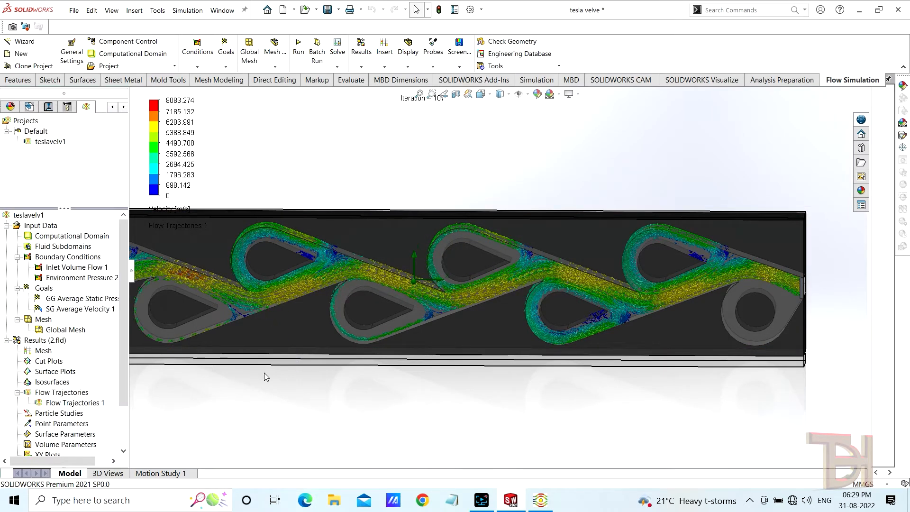
{"action": "right_click", "coordinate": [63, 404]}
{"action": "left_click", "coordinate": [135, 301]}
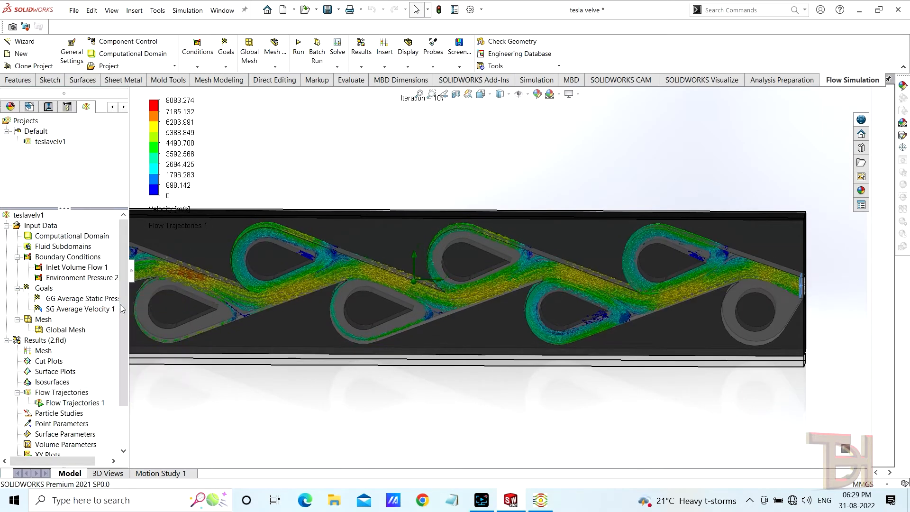
Collapse the project tree and examine the animated velocity trajectories along the whole channel, including the loops and both channel ends.
{"action": "left_click", "coordinate": [131, 273]}
{"action": "scroll", "coordinate": [232, 296], "scroll_direction": "down", "scroll_amount": 3}
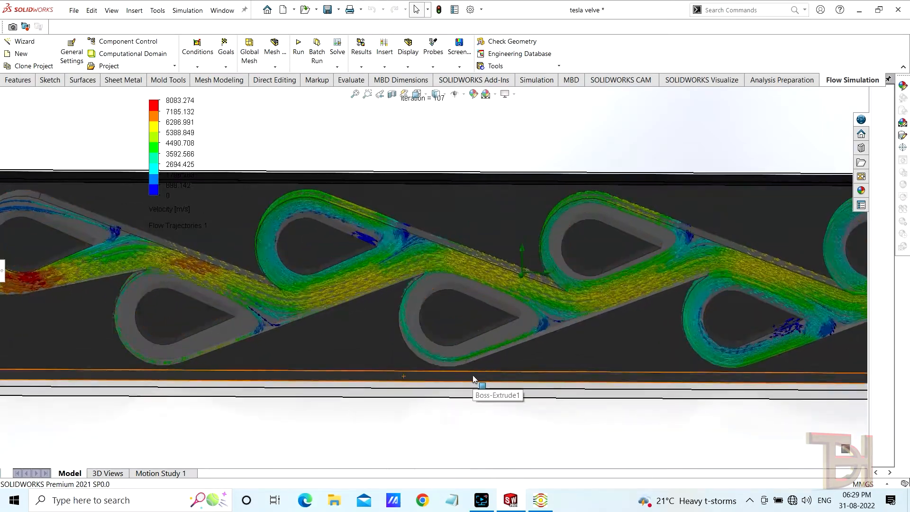
{"action": "scroll", "coordinate": [590, 360], "scroll_direction": "up", "scroll_amount": 3}
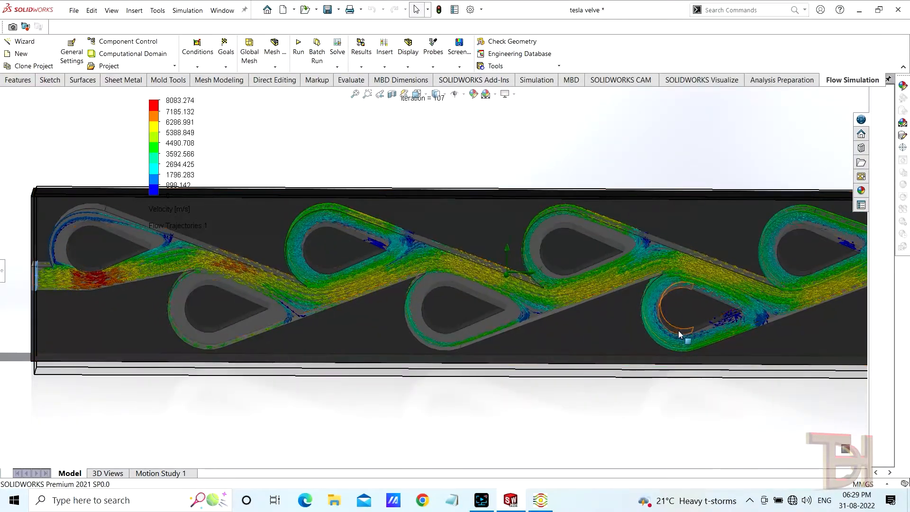
{"action": "scroll", "coordinate": [679, 331], "scroll_direction": "up", "scroll_amount": 1}
{"action": "scroll", "coordinate": [626, 209], "scroll_direction": "down", "scroll_amount": 1}
{"action": "scroll", "coordinate": [611, 208], "scroll_direction": "up", "scroll_amount": 1}
{"action": "scroll", "coordinate": [796, 271], "scroll_direction": "down", "scroll_amount": 1}
{"action": "scroll", "coordinate": [750, 282], "scroll_direction": "up", "scroll_amount": 1}
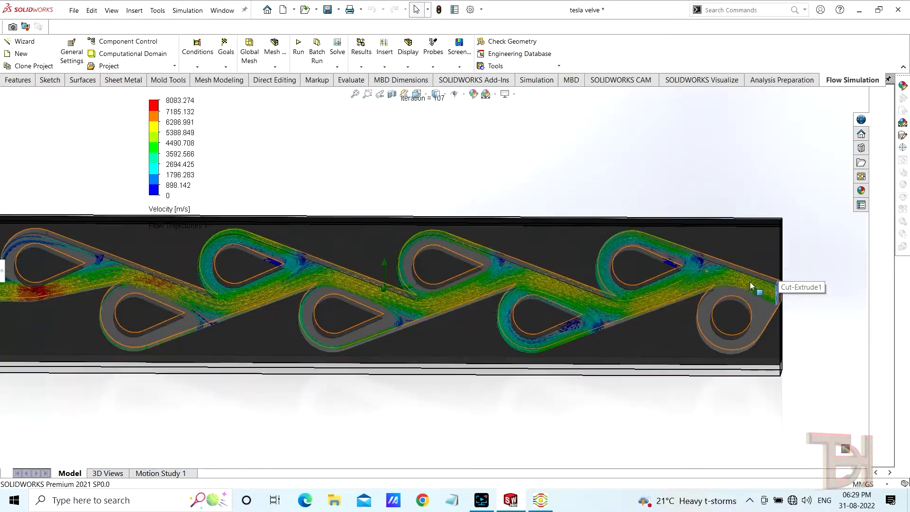
{"action": "scroll", "coordinate": [85, 312], "scroll_direction": "down", "scroll_amount": 1}
{"action": "scroll", "coordinate": [541, 254], "scroll_direction": "up", "scroll_amount": 1}
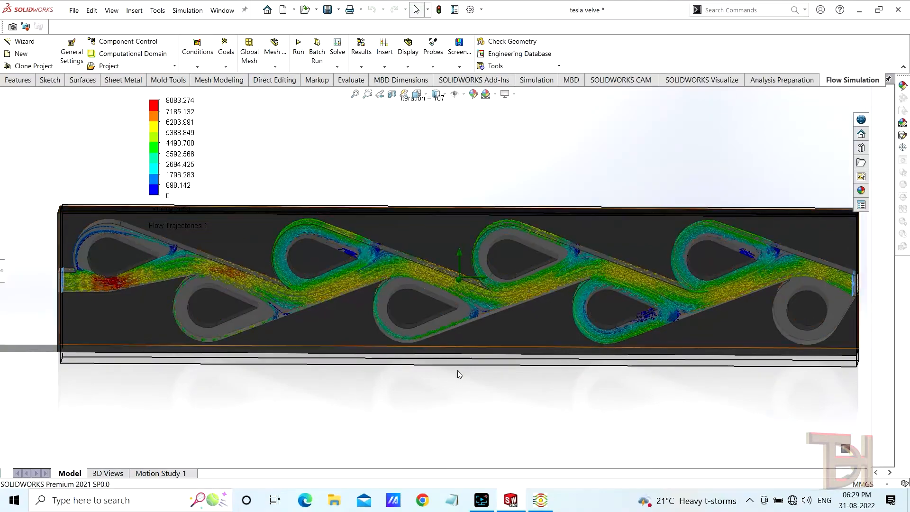
{"action": "middle_click_drag", "start_coordinate": [459, 375], "coordinate": [607, 390]}
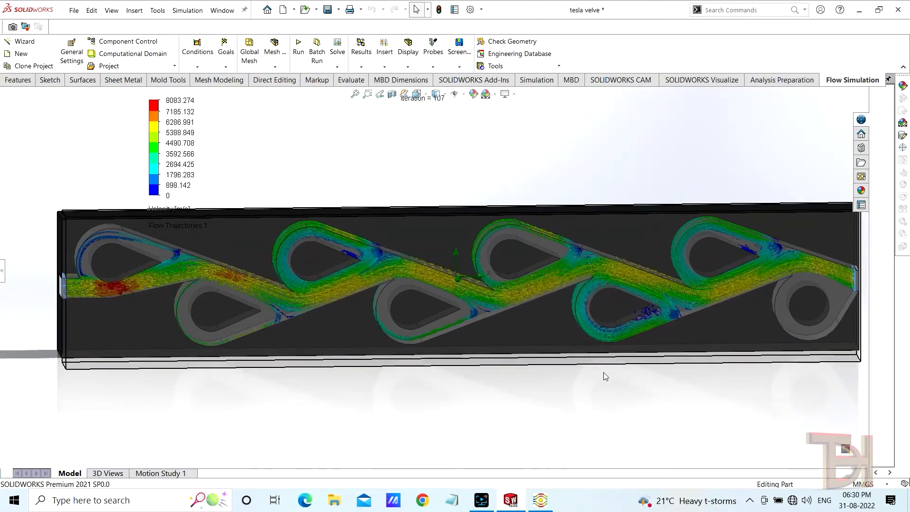
{"action": "scroll", "coordinate": [849, 278], "scroll_direction": "down", "scroll_amount": 1}
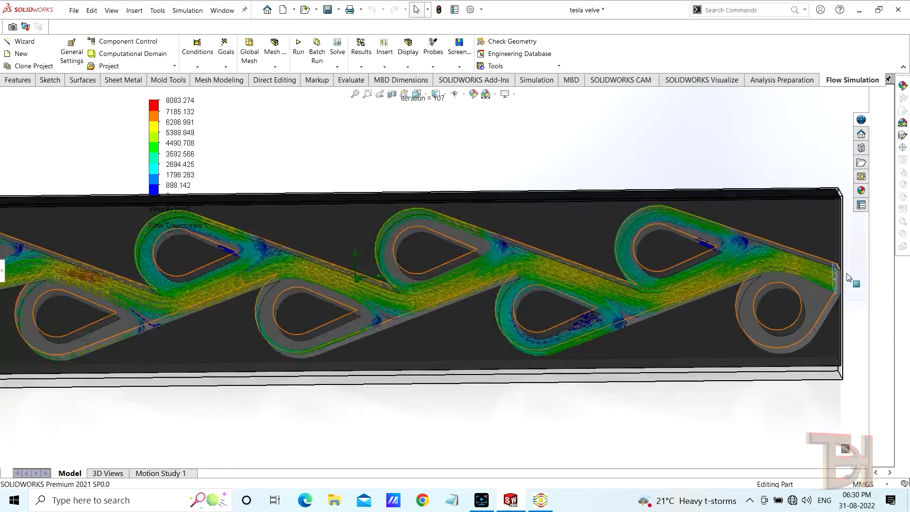
{"action": "scroll", "coordinate": [422, 291], "scroll_direction": "up", "scroll_amount": 1}
{"action": "scroll", "coordinate": [72, 262], "scroll_direction": "down", "scroll_amount": 1}
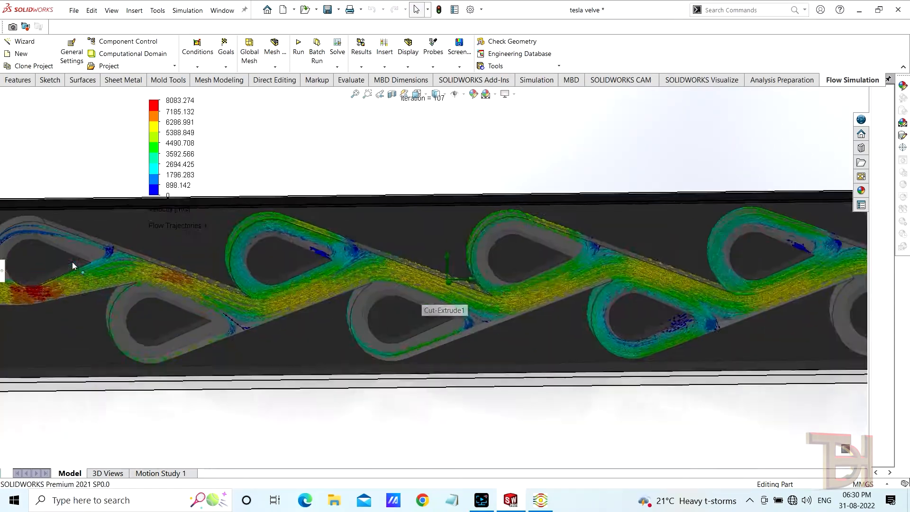
{"action": "scroll", "coordinate": [72, 261], "scroll_direction": "up", "scroll_amount": 1}
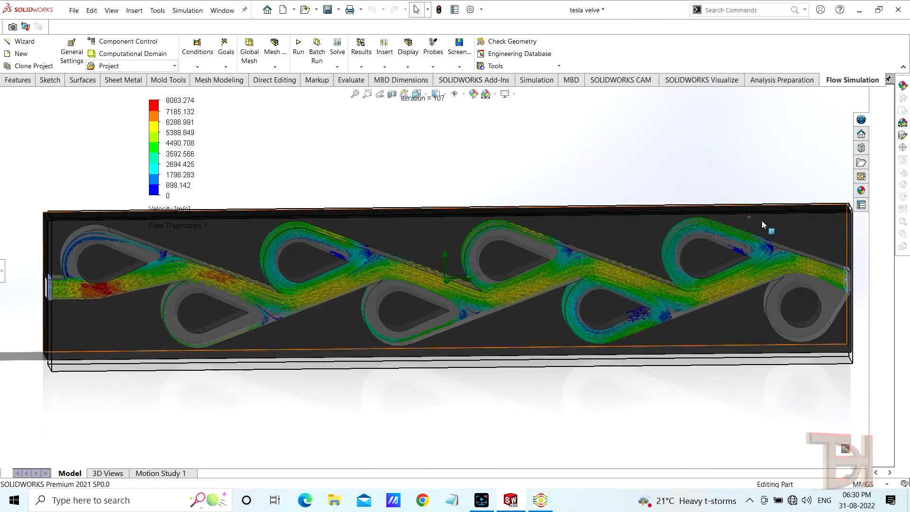
Delete Flow Trajectories 1 from the results of the teslavelv1 project.
{"action": "left_click", "coordinate": [2, 271]}
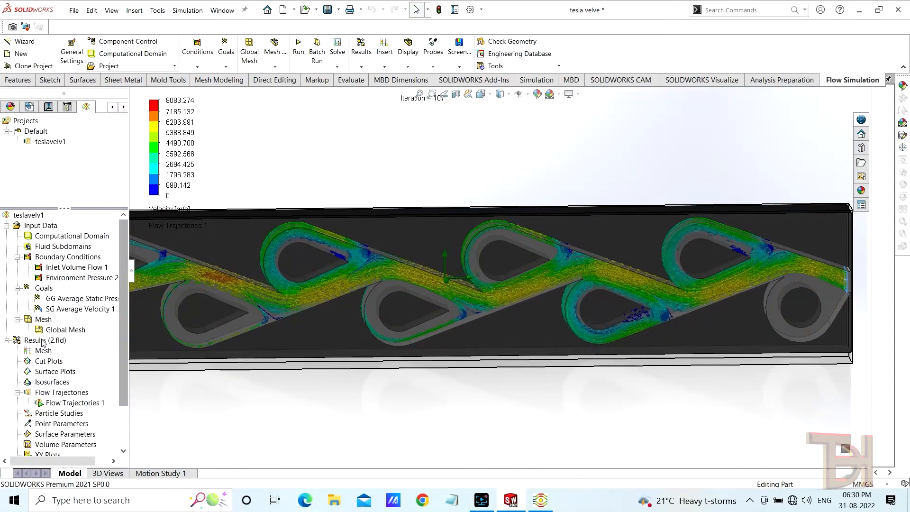
{"action": "right_click", "coordinate": [67, 403]}
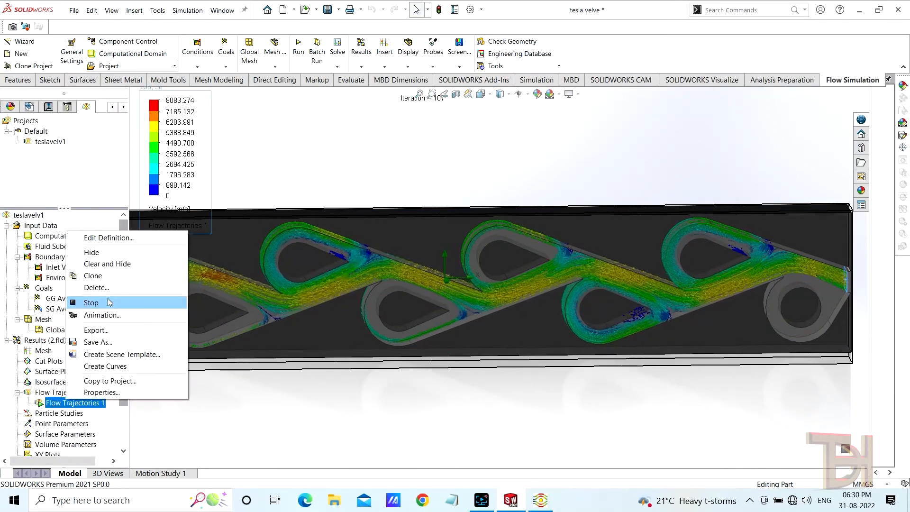
{"action": "left_click", "coordinate": [99, 289]}
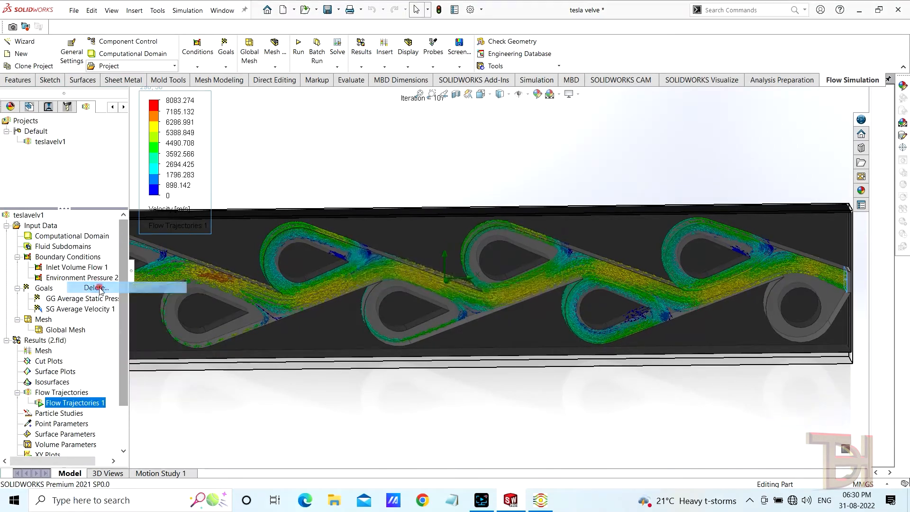
{"action": "left_click", "coordinate": [531, 212]}
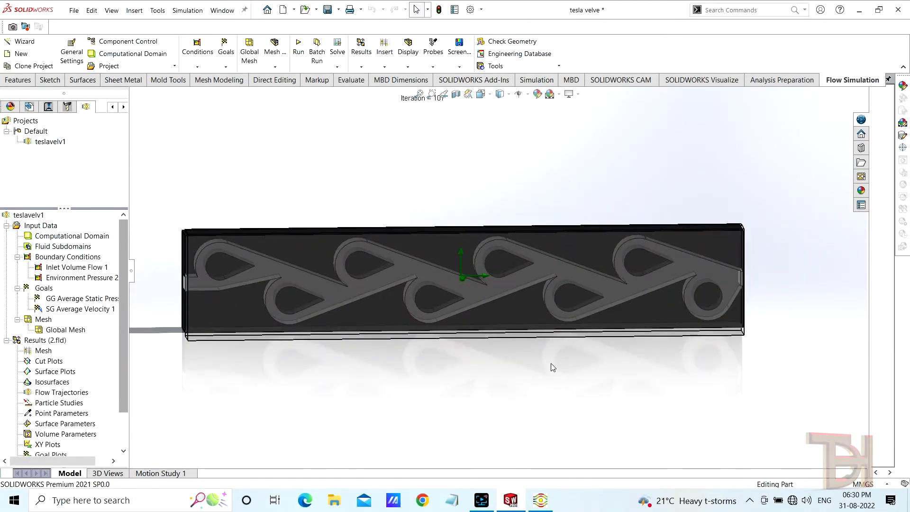
Delete the entire teslavelv1 flow project from the valve model.
{"action": "right_click", "coordinate": [24, 216]}
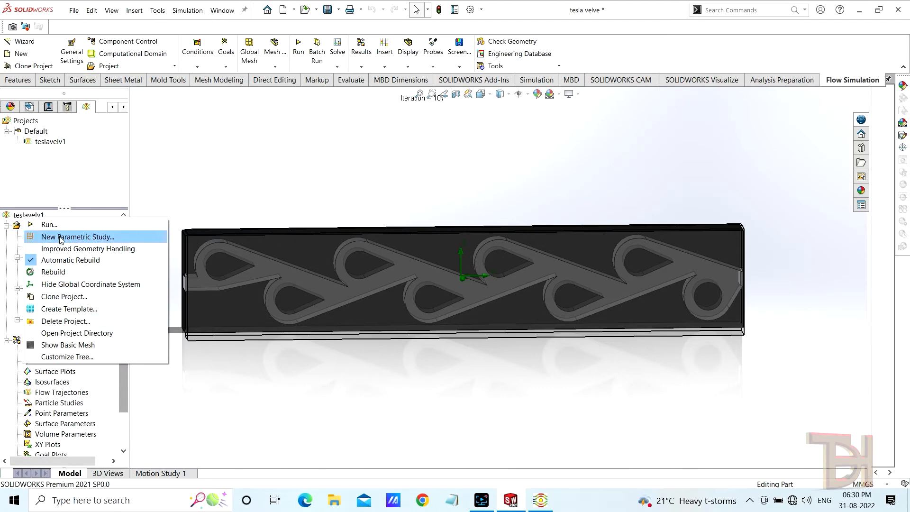
{"action": "left_click", "coordinate": [62, 321]}
{"action": "left_click", "coordinate": [531, 268]}
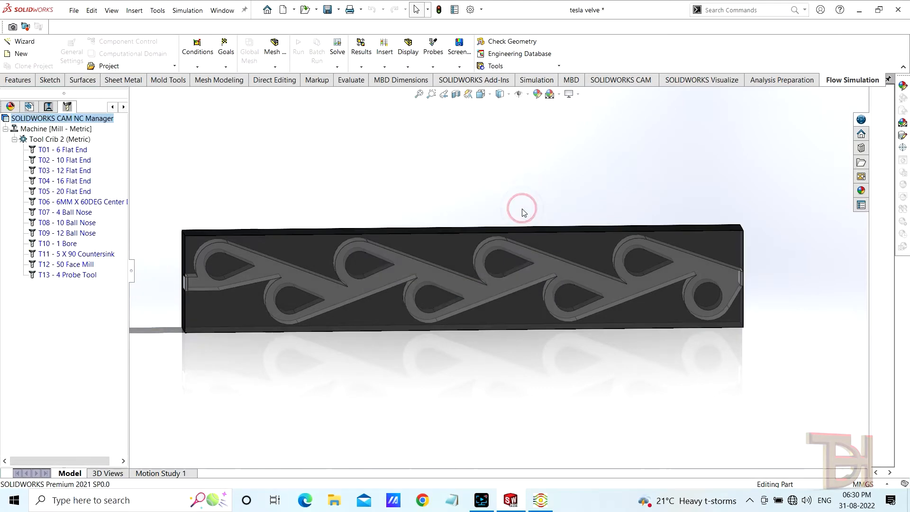
Start a new wizard project named tv2, keeping the default unit system and the Internal analysis type that excludes cavities without flow conditions.
{"action": "scroll", "coordinate": [388, 269], "scroll_direction": "down", "scroll_amount": 1}
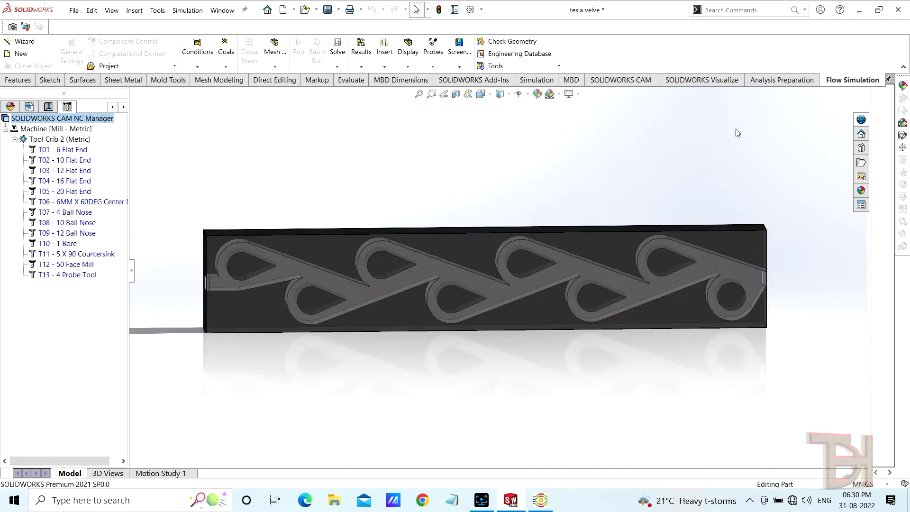
{"action": "left_click", "coordinate": [12, 41]}
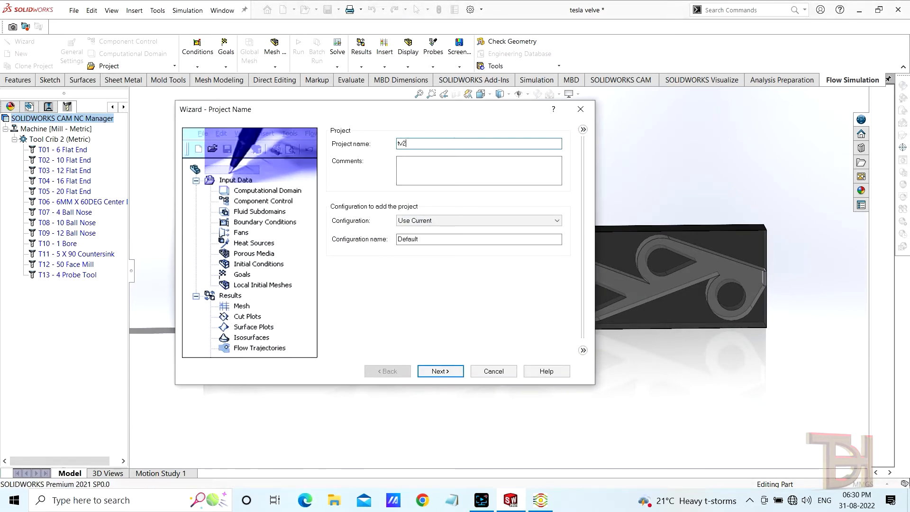
{"action": "left_click", "coordinate": [447, 371]}
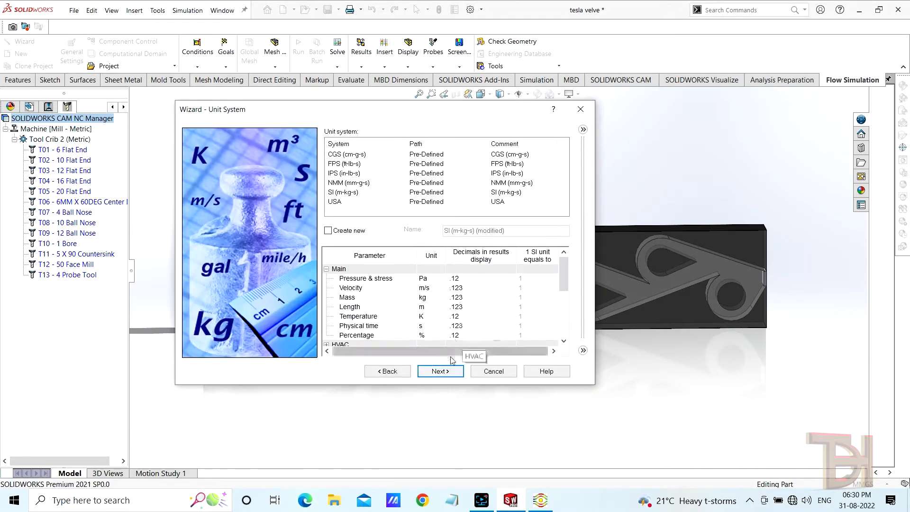
{"action": "left_click", "coordinate": [449, 371]}
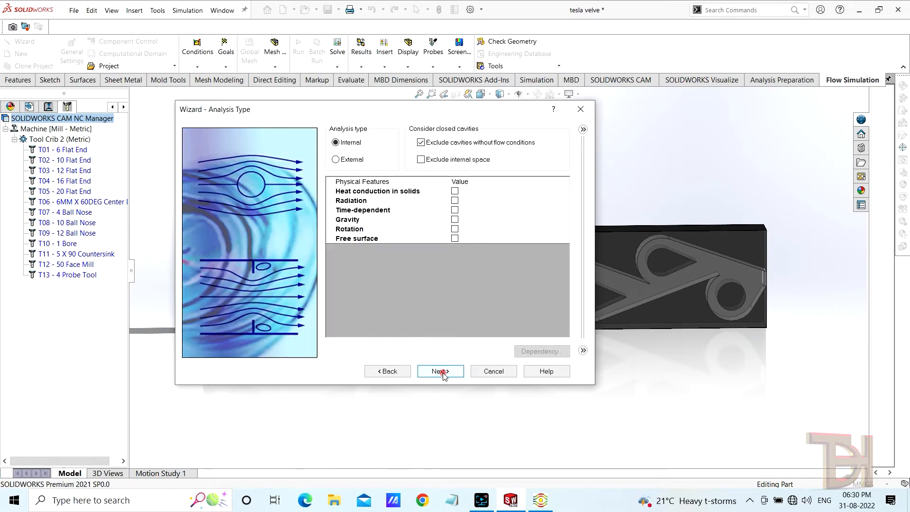
{"action": "left_click", "coordinate": [442, 372]}
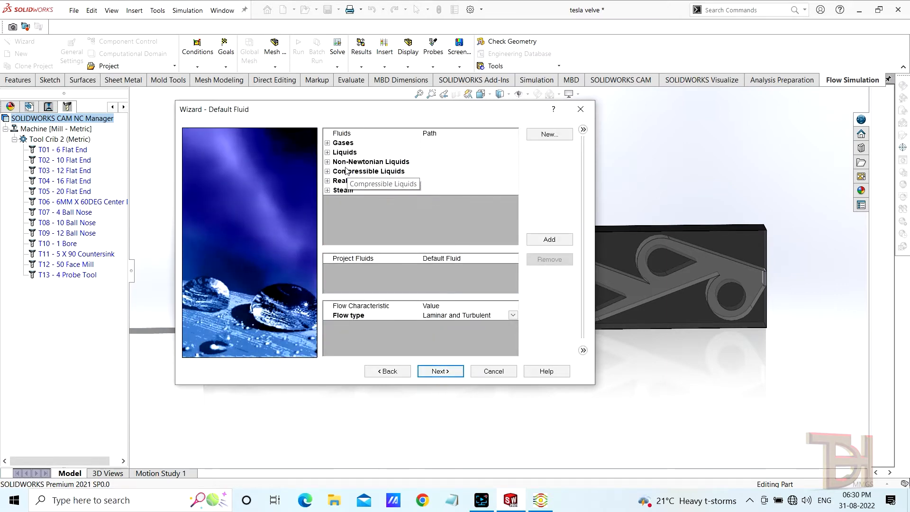
Add the pre-defined liquid Water as the default fluid and finish the project wizard with default wall and initial conditions.
{"action": "left_click", "coordinate": [327, 153]}
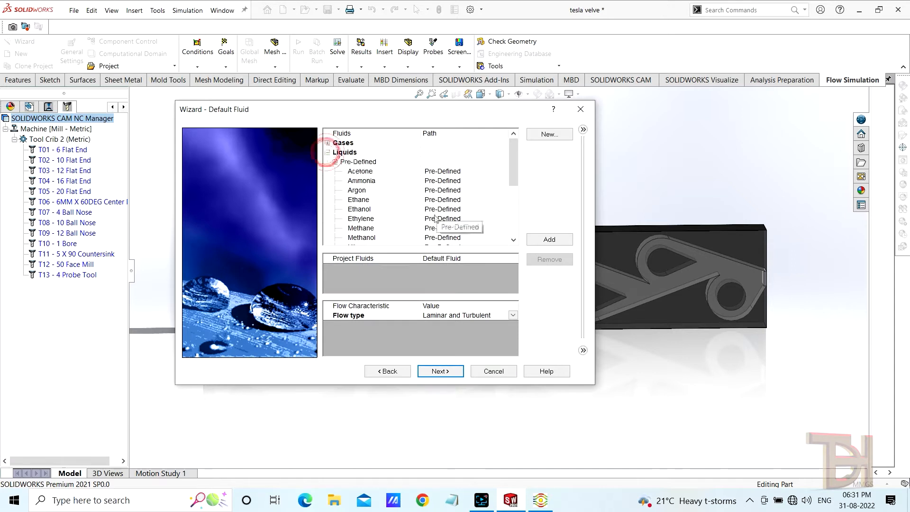
{"action": "left_click_drag", "start_coordinate": [515, 180], "coordinate": [523, 228]}
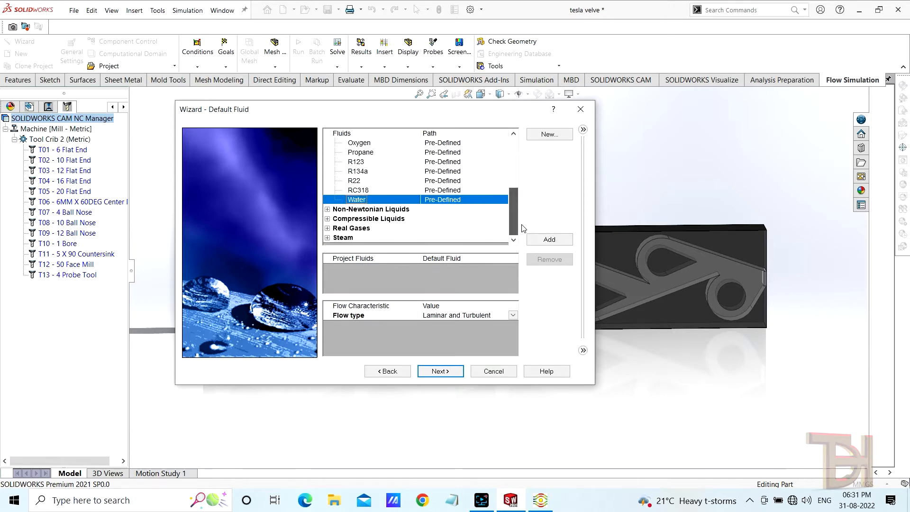
{"action": "left_click", "coordinate": [538, 238]}
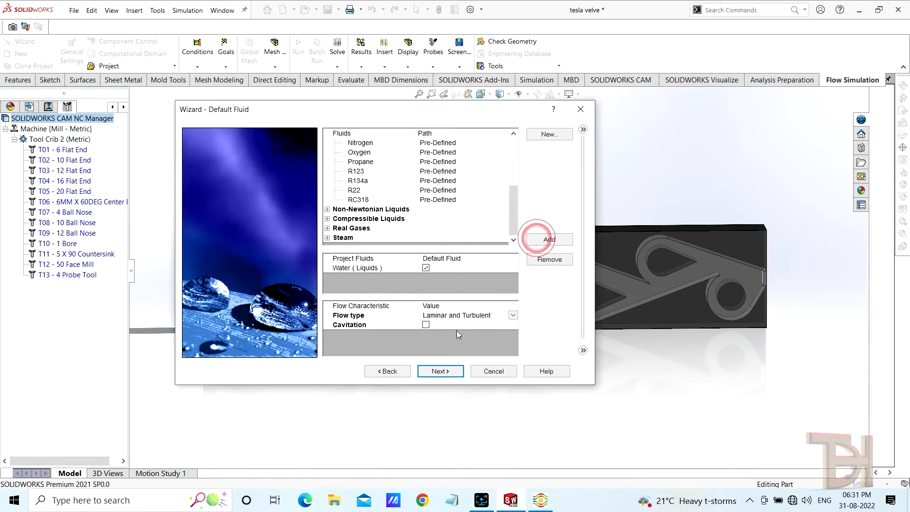
{"action": "left_click", "coordinate": [440, 371]}
{"action": "left_click", "coordinate": [440, 371]}
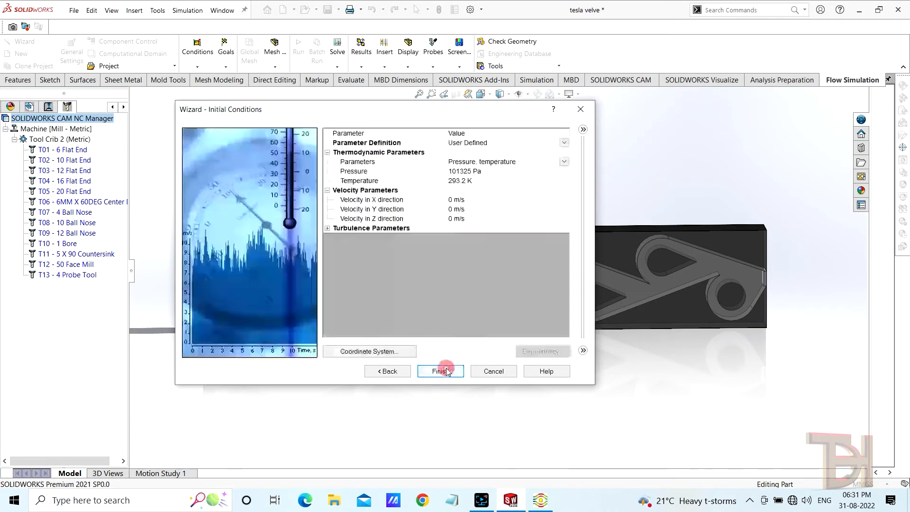
{"action": "left_click", "coordinate": [456, 371]}
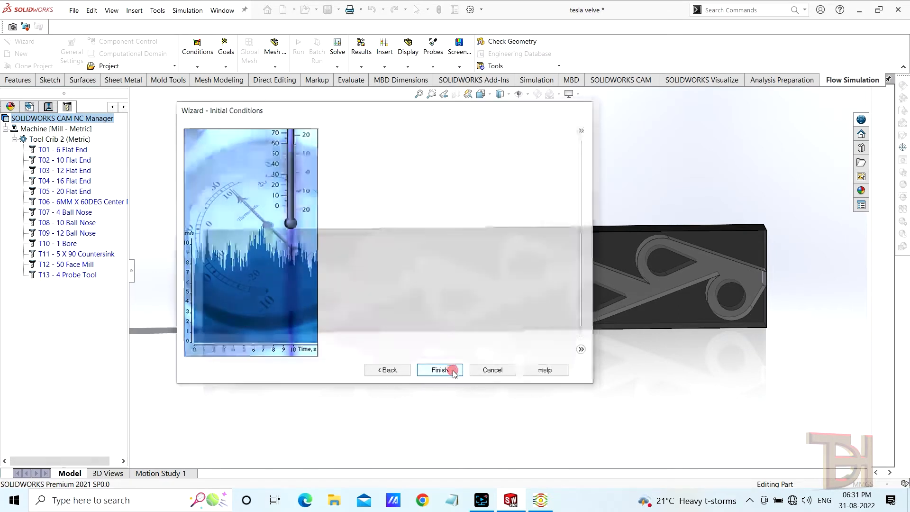
Insert an Inlet Volume Flow boundary condition of 1 m^3/s on the channel opening face beside the round loop.
{"action": "right_click", "coordinate": [51, 260]}
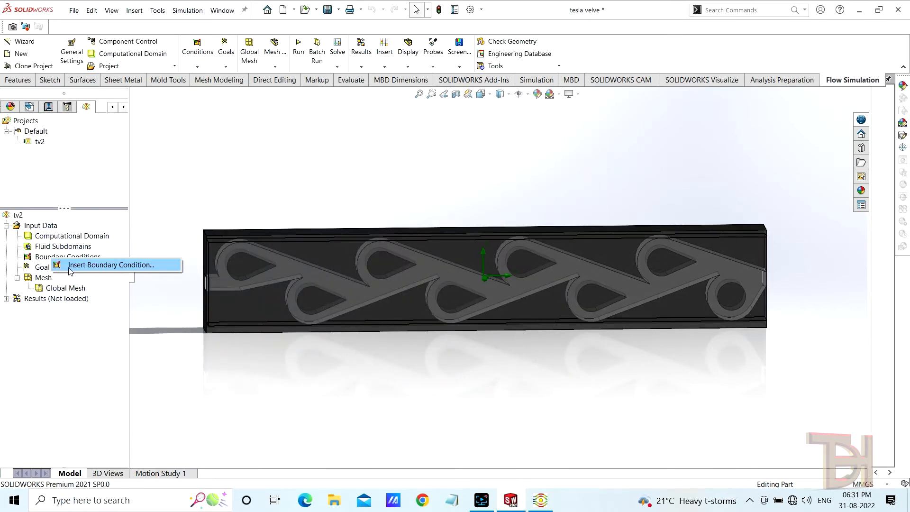
{"action": "left_click", "coordinate": [71, 263]}
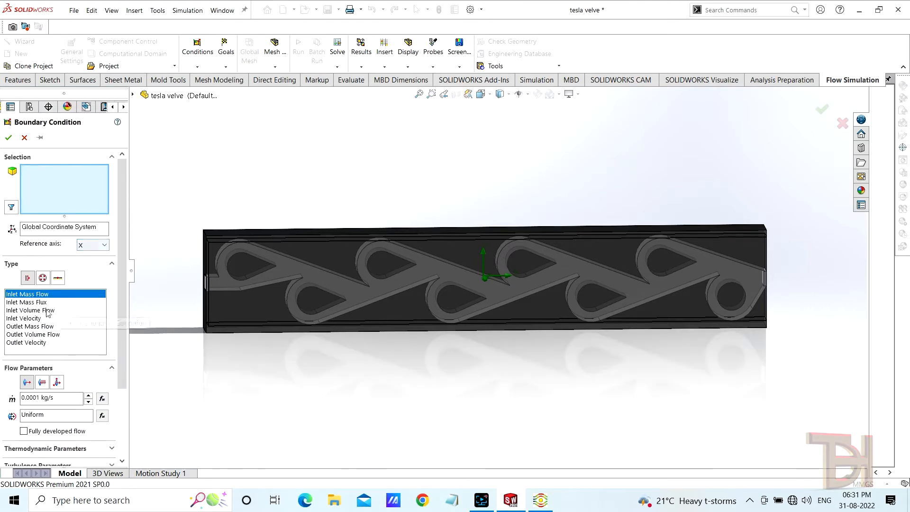
{"action": "left_click", "coordinate": [41, 310]}
{"action": "middle_click_drag", "start_coordinate": [425, 373], "coordinate": [728, 251]}
{"action": "left_click", "coordinate": [731, 238]}
{"action": "middle_click_drag", "start_coordinate": [457, 395], "coordinate": [413, 398]}
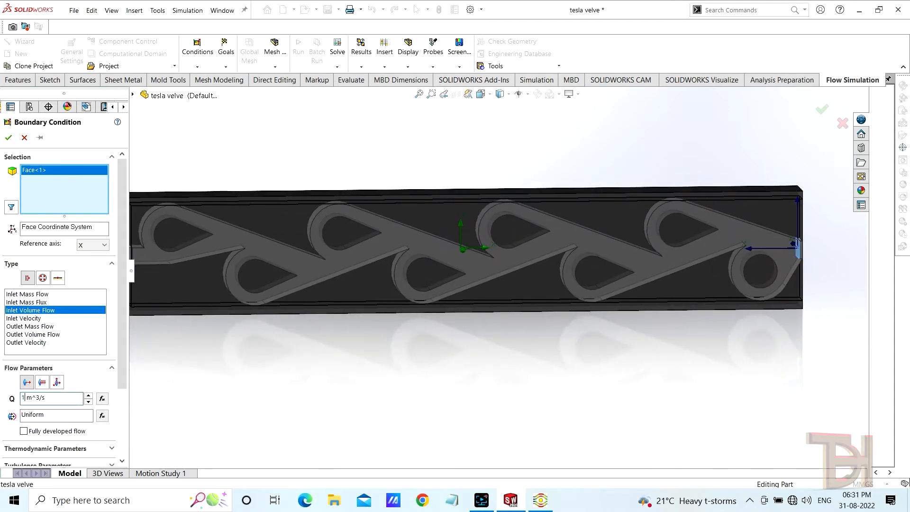
{"action": "left_click", "coordinate": [8, 138]}
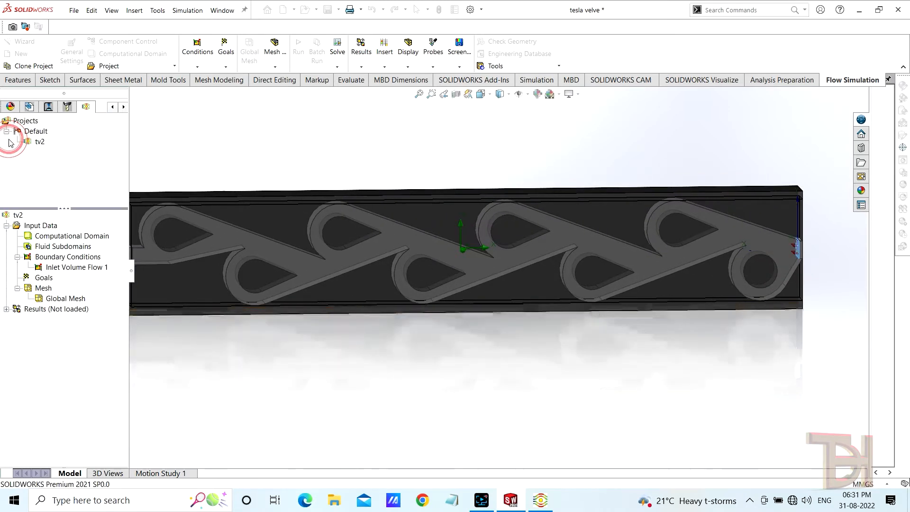
Insert an Environment Pressure boundary condition with default values on the channel opening face opposite the volume flow inlet.
{"action": "right_click", "coordinate": [71, 259]}
{"action": "left_click", "coordinate": [92, 266]}
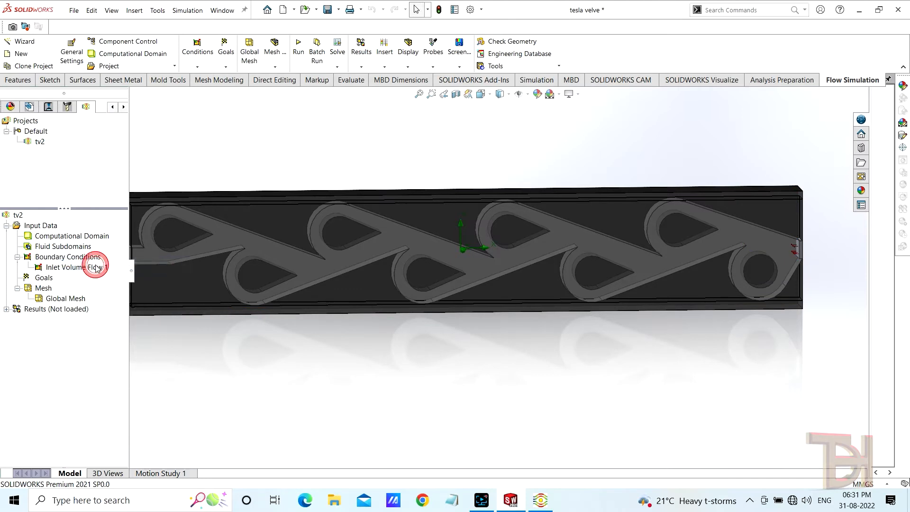
{"action": "left_click", "coordinate": [43, 279]}
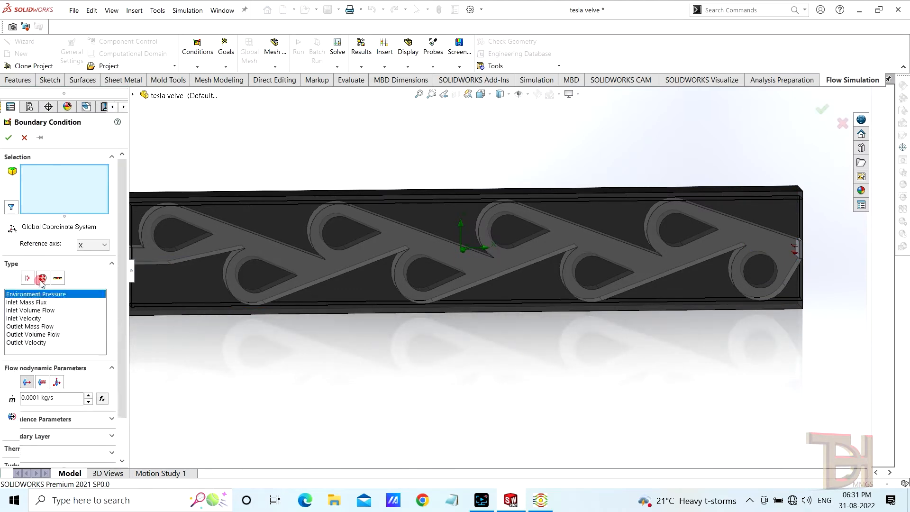
{"action": "scroll", "coordinate": [203, 371], "scroll_direction": "up", "scroll_amount": 1}
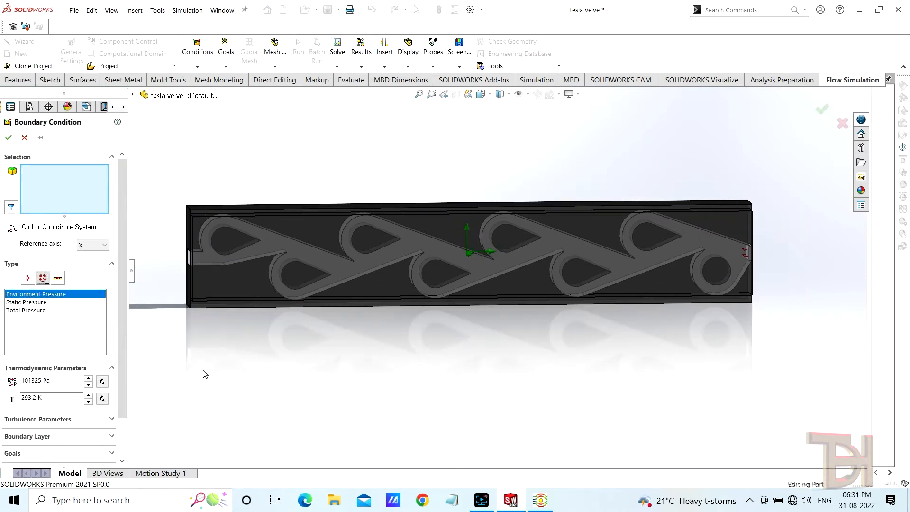
{"action": "middle_click_drag", "start_coordinate": [203, 371], "coordinate": [227, 293]}
{"action": "left_click", "coordinate": [221, 250]}
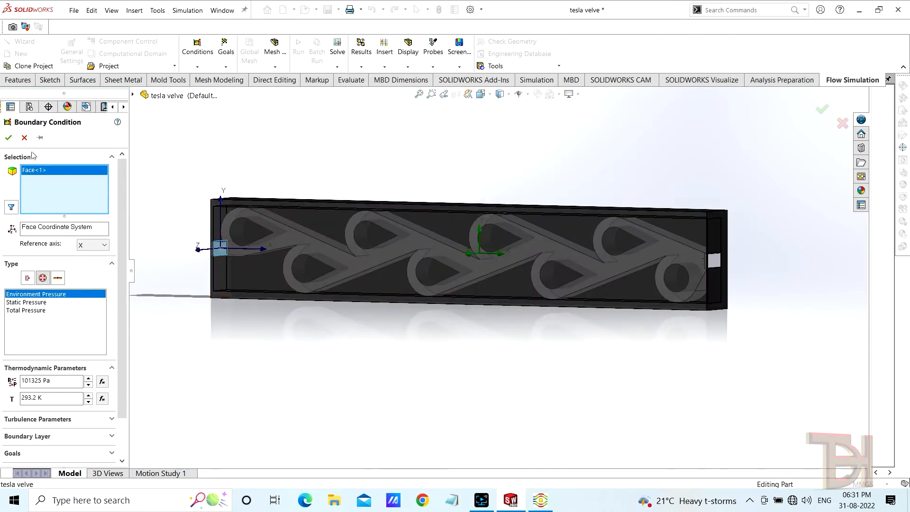
{"action": "left_click", "coordinate": [7, 138]}
Insert a global goal for the average static pressure.
{"action": "middle_click_drag", "start_coordinate": [443, 260], "coordinate": [425, 359]}
{"action": "scroll", "coordinate": [436, 337], "scroll_direction": "up", "scroll_amount": 1}
{"action": "scroll", "coordinate": [425, 286], "scroll_direction": "down", "scroll_amount": 1}
{"action": "scroll", "coordinate": [425, 286], "scroll_direction": "up", "scroll_amount": 1}
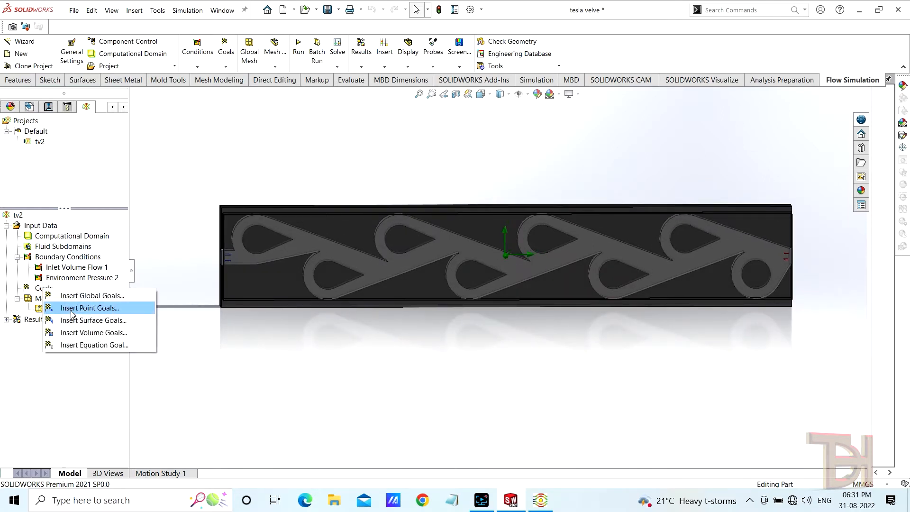
{"action": "left_click", "coordinate": [77, 296]}
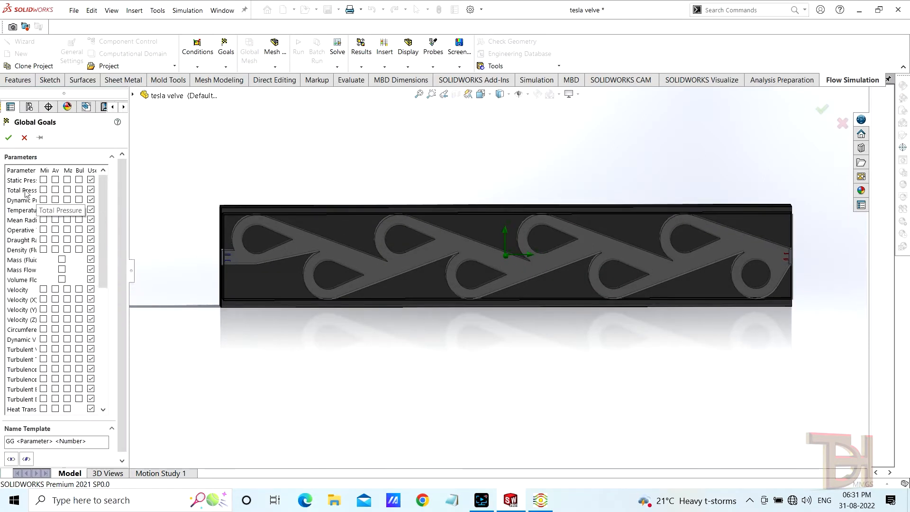
{"action": "left_click", "coordinate": [9, 138]}
Insert a surface goal for average velocity on the opening faces at both ends of the channel.
{"action": "right_click", "coordinate": [39, 288]}
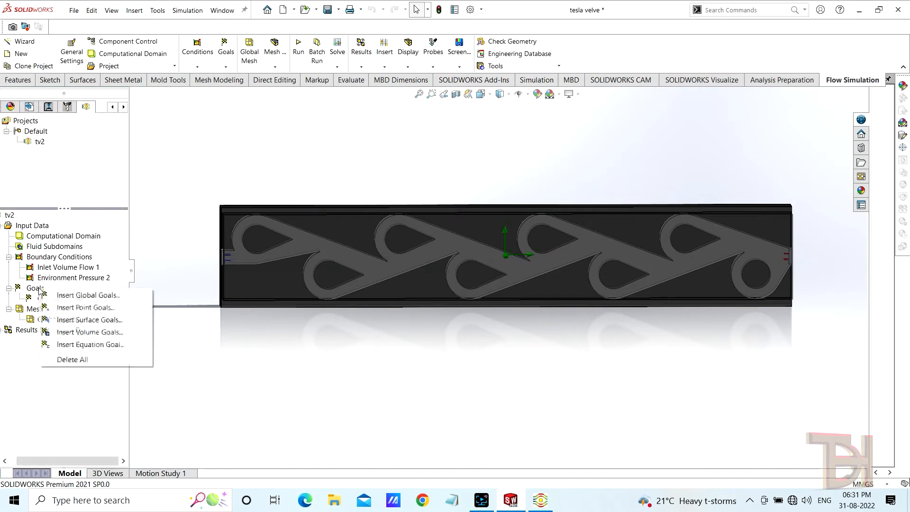
{"action": "left_click", "coordinate": [74, 321]}
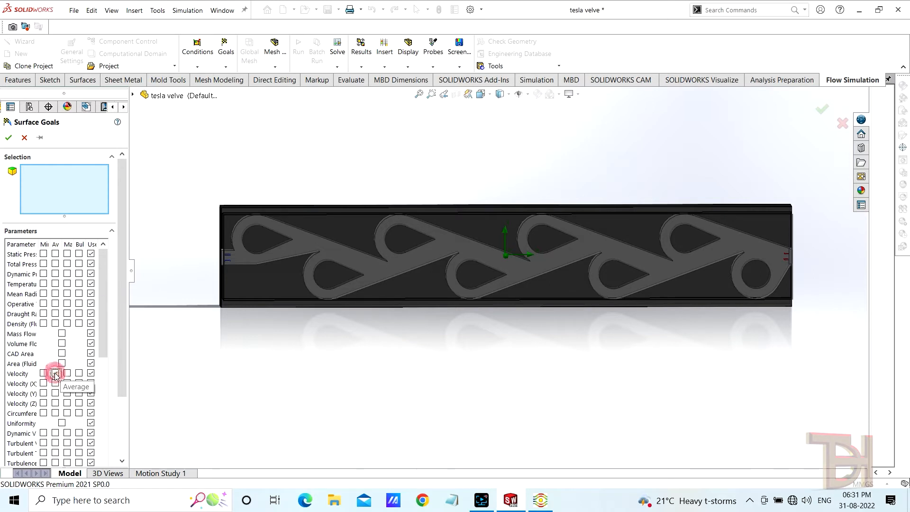
{"action": "left_click", "coordinate": [25, 192]}
{"action": "middle_click_drag", "start_coordinate": [227, 368], "coordinate": [173, 365]}
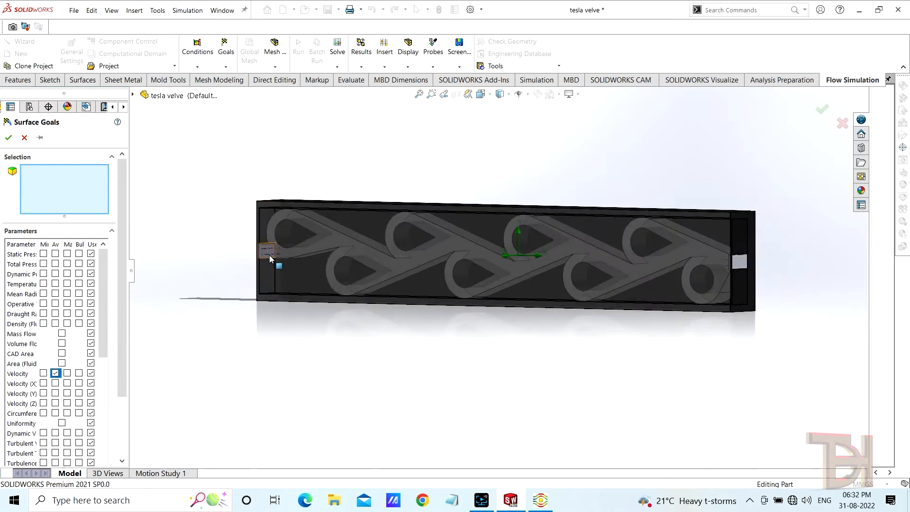
{"action": "middle_click_drag", "start_coordinate": [310, 385], "coordinate": [376, 387]}
{"action": "left_click", "coordinate": [754, 244]}
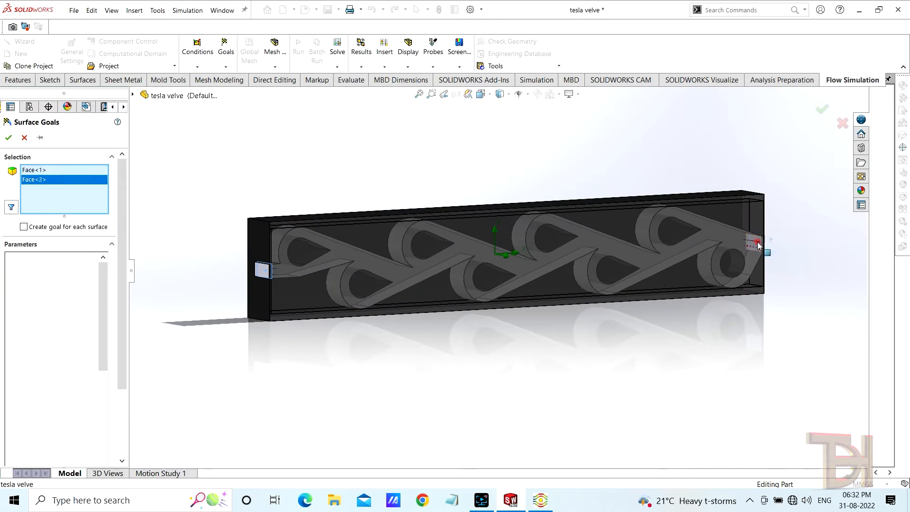
{"action": "left_click", "coordinate": [8, 138]}
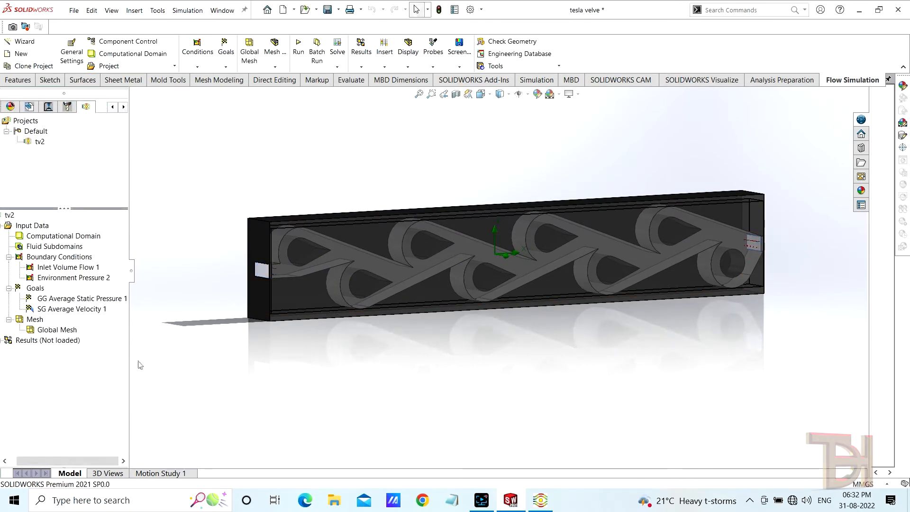
Run the tv2 project as a new calculation on this computer, using all cores and loading the results.
{"action": "scroll", "coordinate": [523, 291], "scroll_direction": "down", "scroll_amount": 2}
{"action": "scroll", "coordinate": [522, 291], "scroll_direction": "up", "scroll_amount": 1}
{"action": "middle_click_drag", "start_coordinate": [517, 359], "coordinate": [500, 358]}
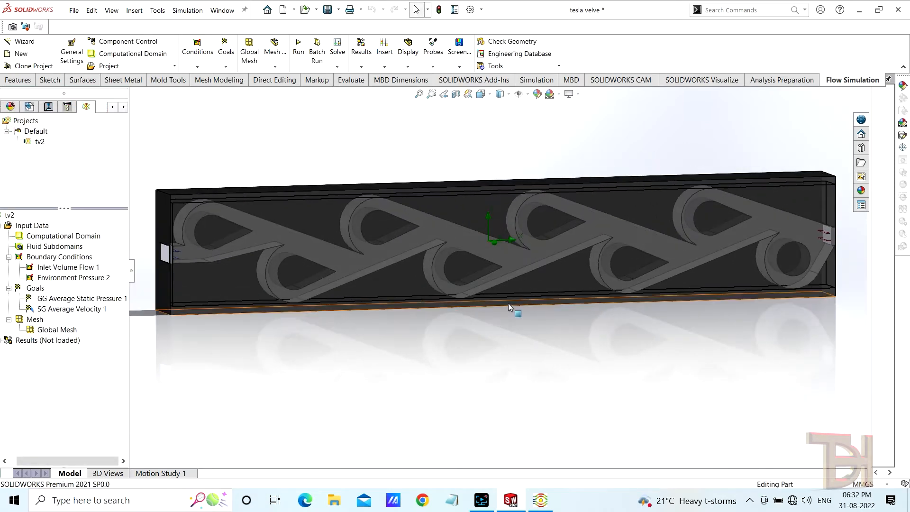
{"action": "scroll", "coordinate": [508, 306], "scroll_direction": "up", "scroll_amount": 1}
{"action": "left_click", "coordinate": [299, 46]}
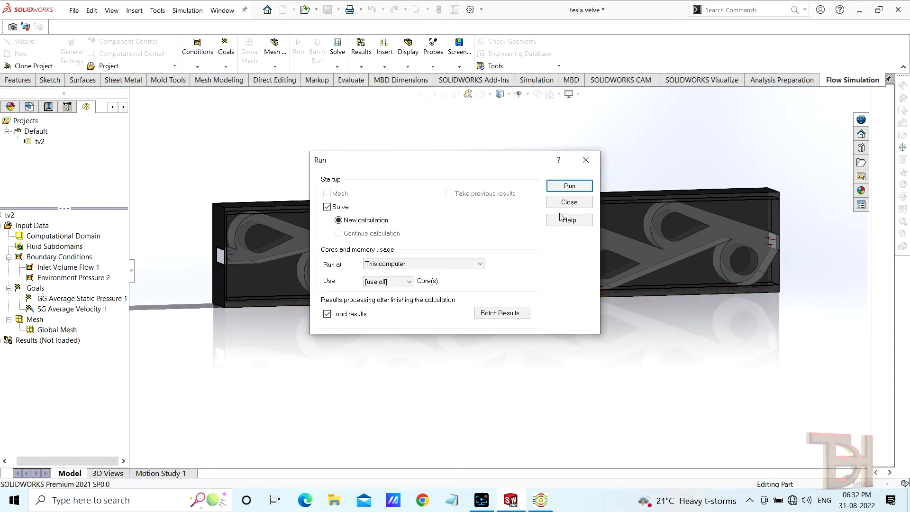
{"action": "left_click", "coordinate": [571, 183]}
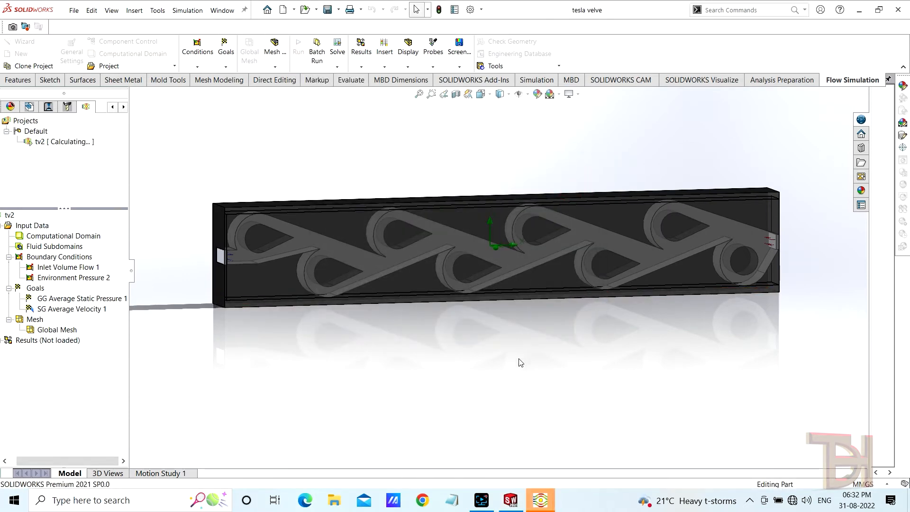
Close the old teslavelv1 solver window, monitor the tv2 solver until it finishes, and minimize it.
{"action": "mouse_move", "coordinate": [545, 504]}
{"action": "mouse_move", "coordinate": [603, 452]}
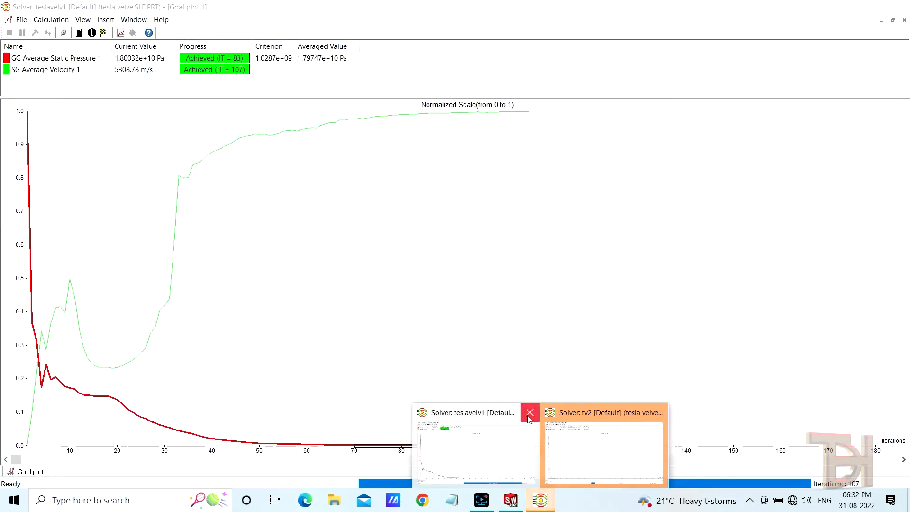
{"action": "left_click", "coordinate": [527, 414]}
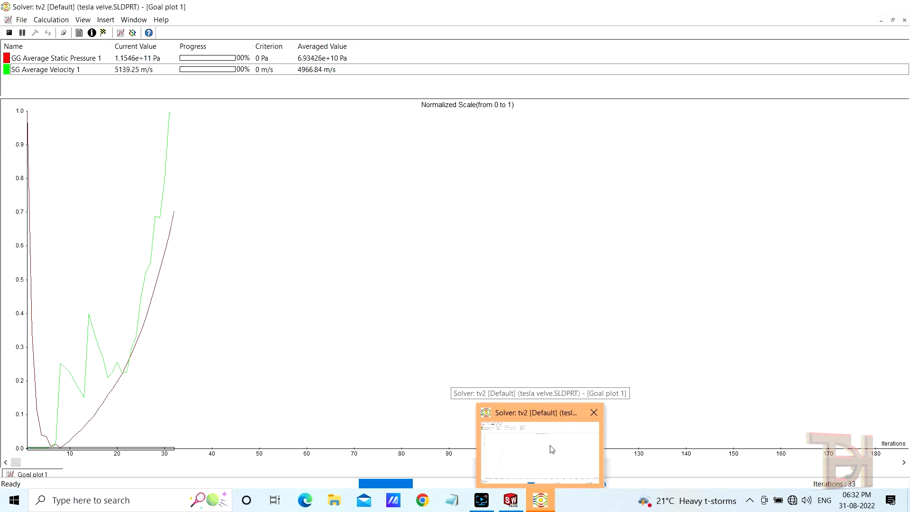
{"action": "left_click", "coordinate": [549, 445]}
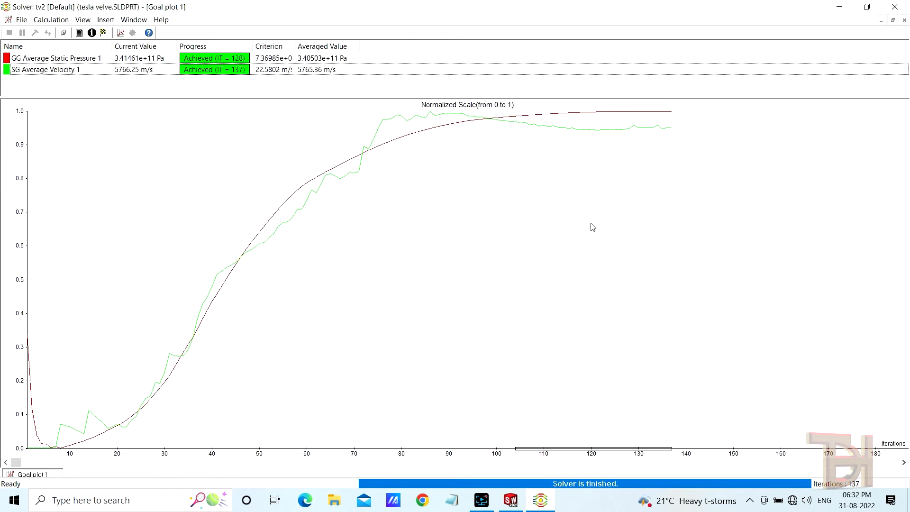
{"action": "left_click", "coordinate": [840, 7]}
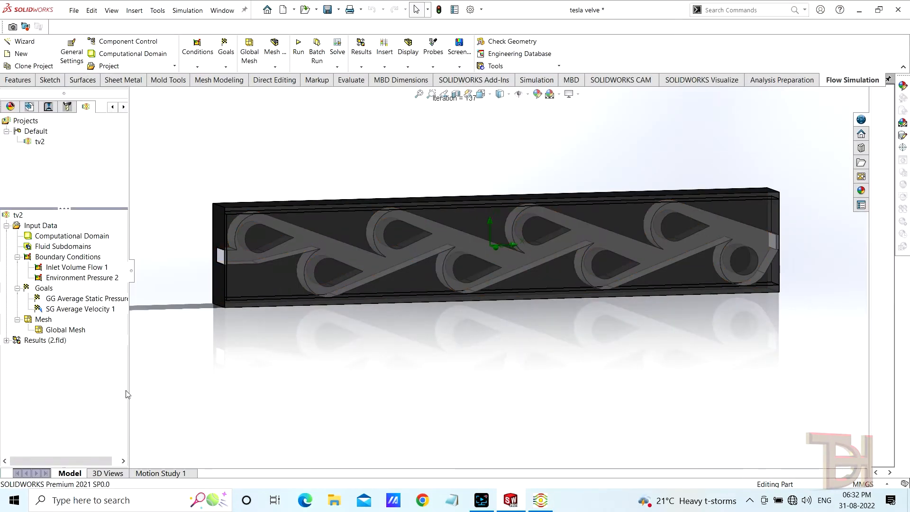
Preview a cut plot on the Front Plane showing Pressure contours with 60 levels and examine the pressure distribution.
{"action": "double_click", "coordinate": [38, 341]}
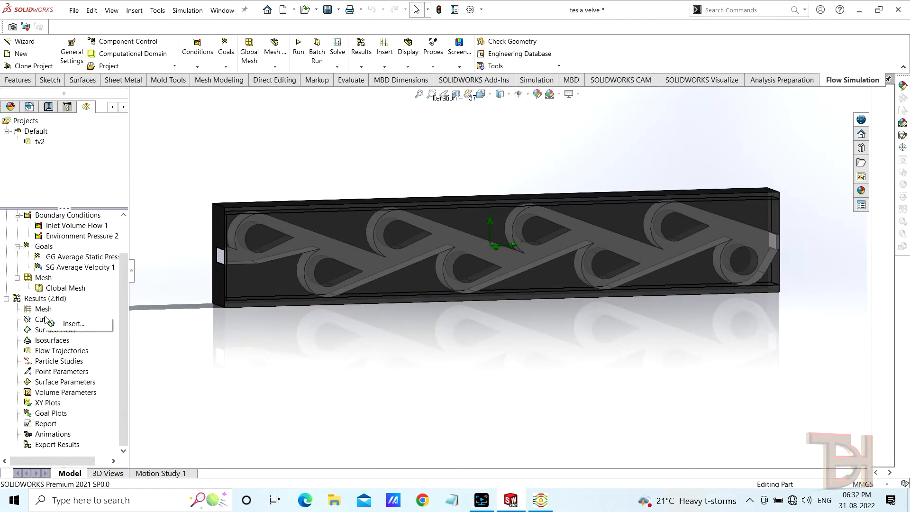
{"action": "left_click", "coordinate": [66, 325]}
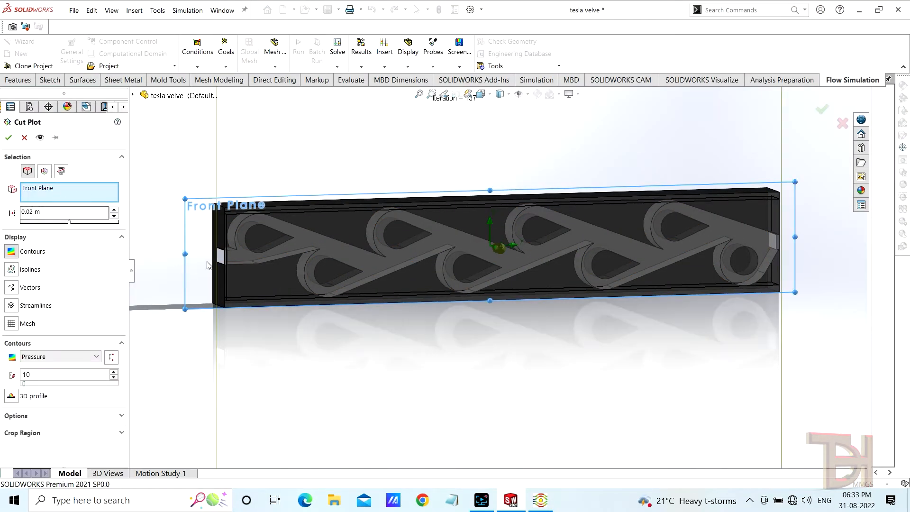
{"action": "scroll", "coordinate": [669, 233], "scroll_direction": "down", "scroll_amount": 1}
{"action": "scroll", "coordinate": [496, 279], "scroll_direction": "up", "scroll_amount": 1}
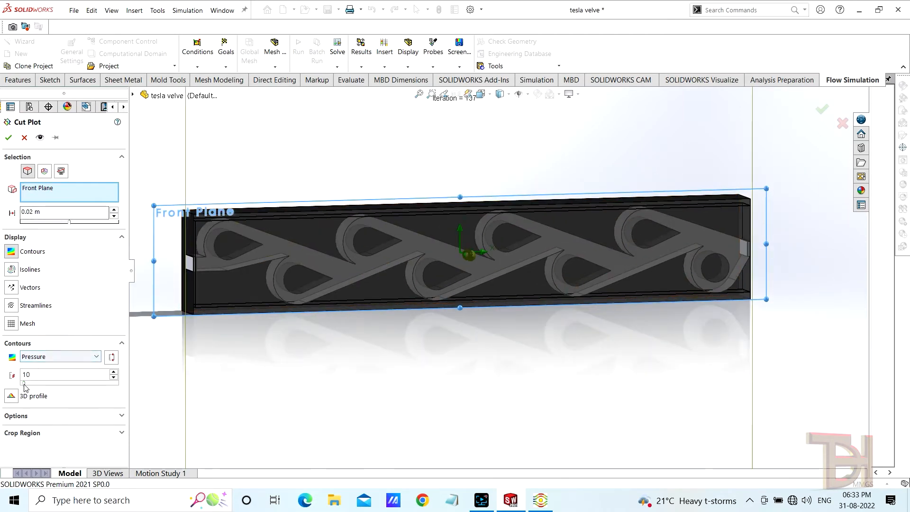
{"action": "left_click", "coordinate": [40, 138]}
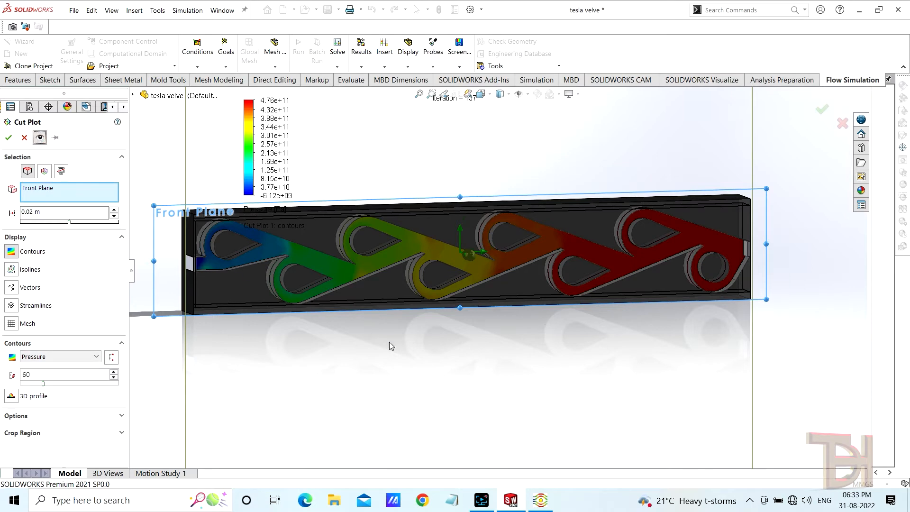
{"action": "middle_click_drag", "start_coordinate": [389, 342], "coordinate": [453, 339]}
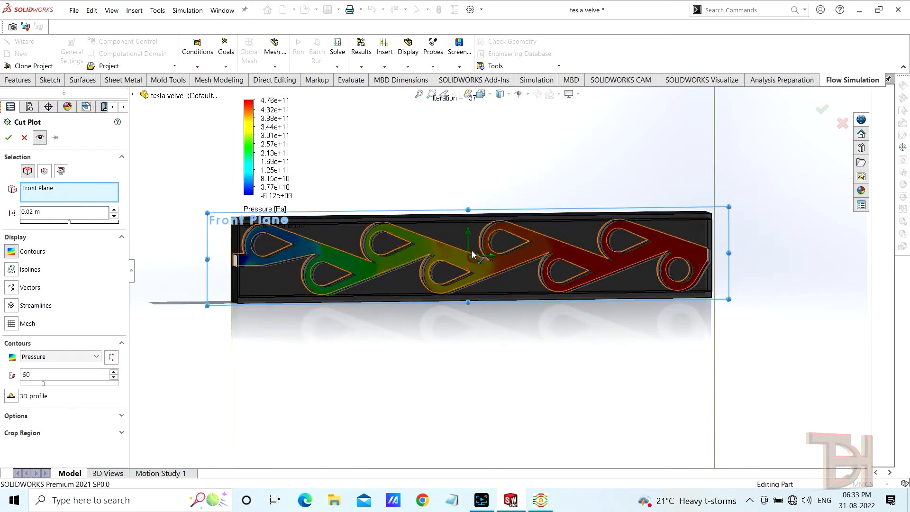
{"action": "scroll", "coordinate": [472, 255], "scroll_direction": "down", "scroll_amount": 1}
{"action": "mouse_move", "coordinate": [464, 384]}
{"action": "middle_mouse_down"}
{"action": "mouse_move", "coordinate": [475, 390]}
{"action": "mouse_move", "coordinate": [451, 388]}
{"action": "mouse_move", "coordinate": [465, 378]}
{"action": "middle_mouse_up"}
{"action": "scroll", "coordinate": [451, 388], "scroll_direction": "up", "scroll_amount": 1}
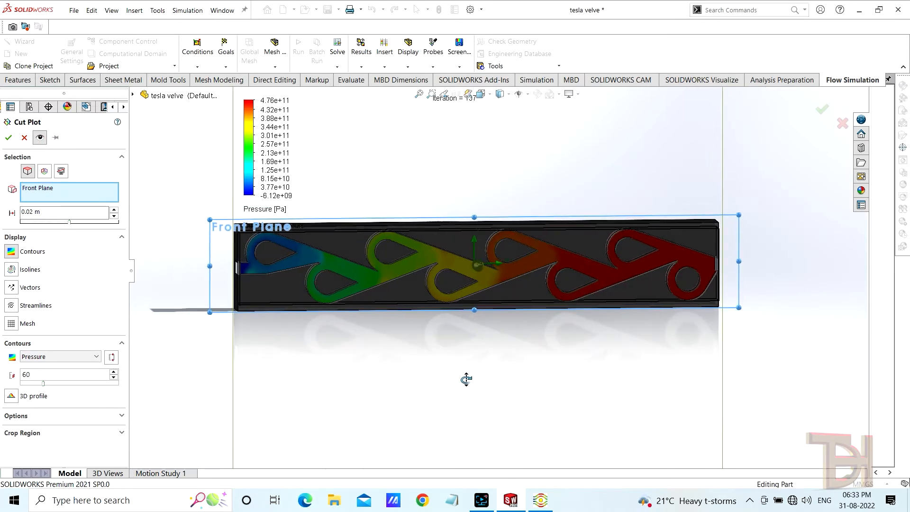
Switch the cut plot contours to Velocity, examine the velocity distribution along the valve, and discard the plot.
{"action": "left_click", "coordinate": [94, 358]}
{"action": "left_click", "coordinate": [32, 233]}
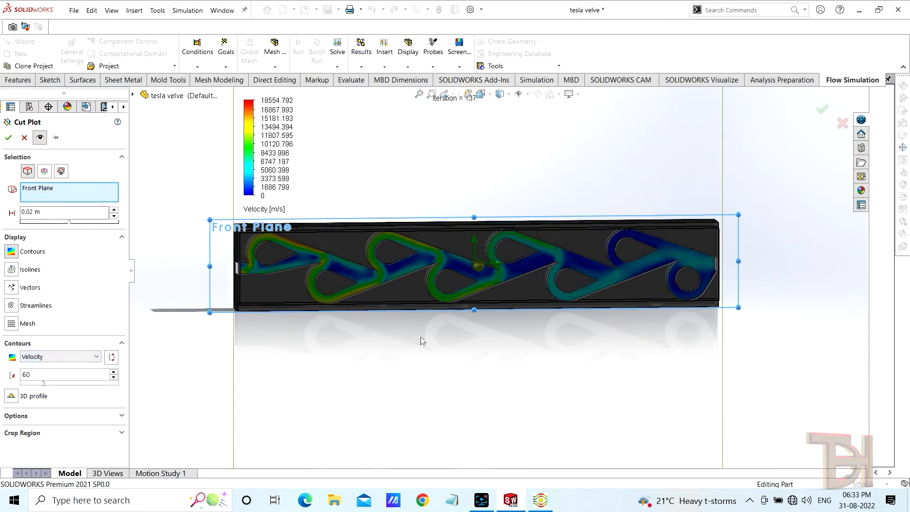
{"action": "scroll", "coordinate": [540, 274], "scroll_direction": "down", "scroll_amount": 1}
{"action": "middle_click_drag", "start_coordinate": [502, 385], "coordinate": [459, 231]}
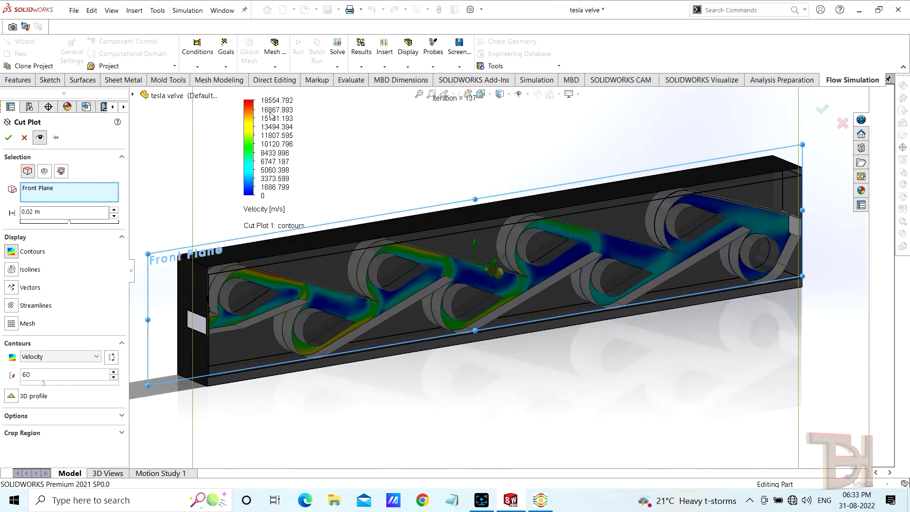
{"action": "middle_click_drag", "start_coordinate": [638, 291], "coordinate": [579, 379]}
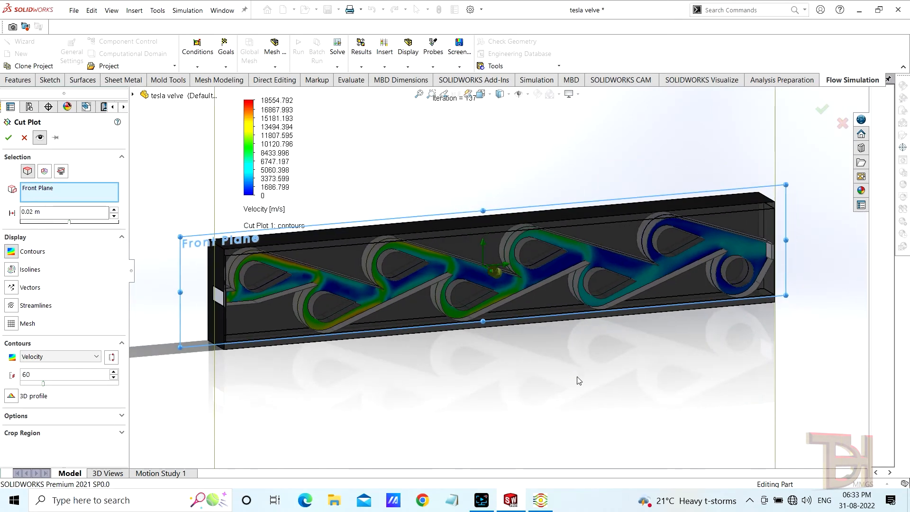
{"action": "left_click", "coordinate": [25, 137]}
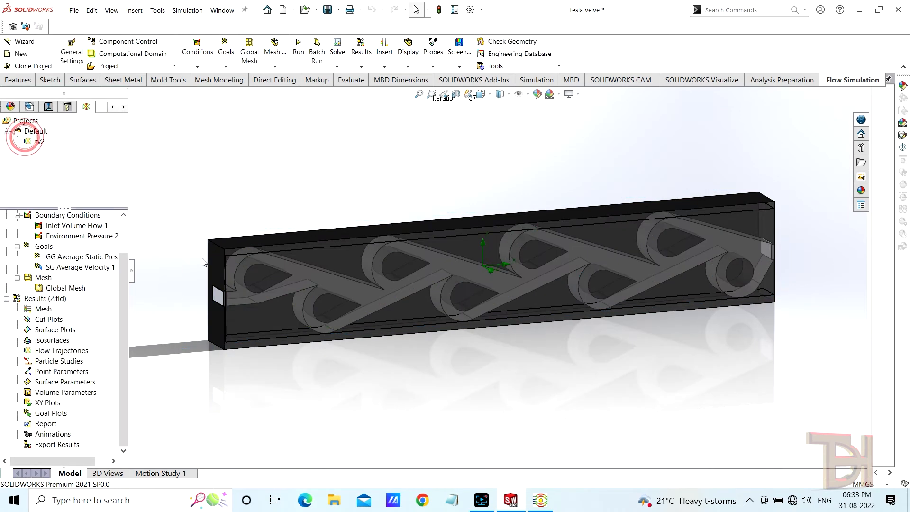
Start a Flow Trajectories plot with arrows 0.0008 m in size, coloured by Pressure, and try to accept it without starting faces.
{"action": "left_click", "coordinate": [77, 357]}
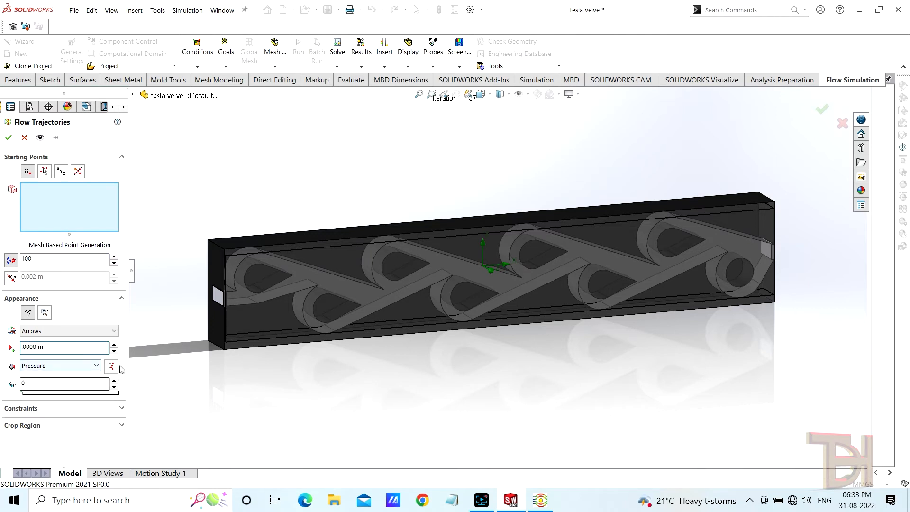
{"action": "left_click", "coordinate": [8, 138]}
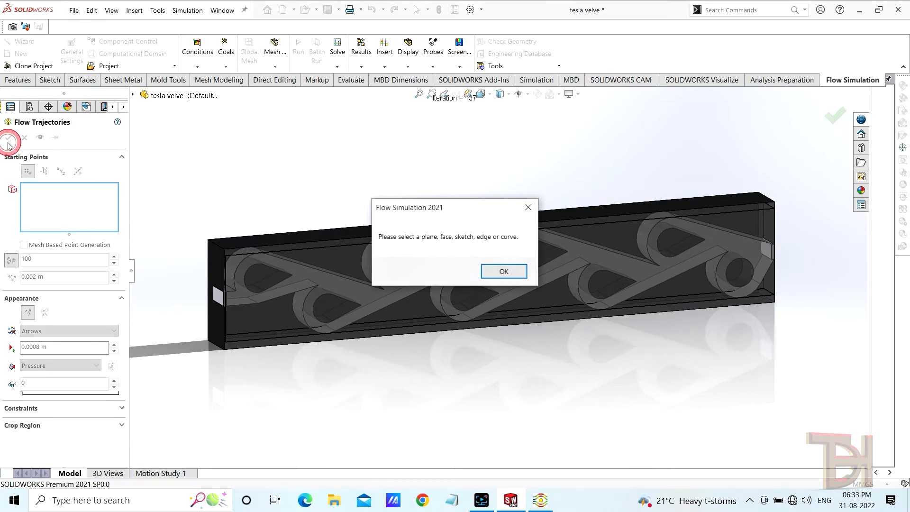
{"action": "left_click", "coordinate": [503, 272]}
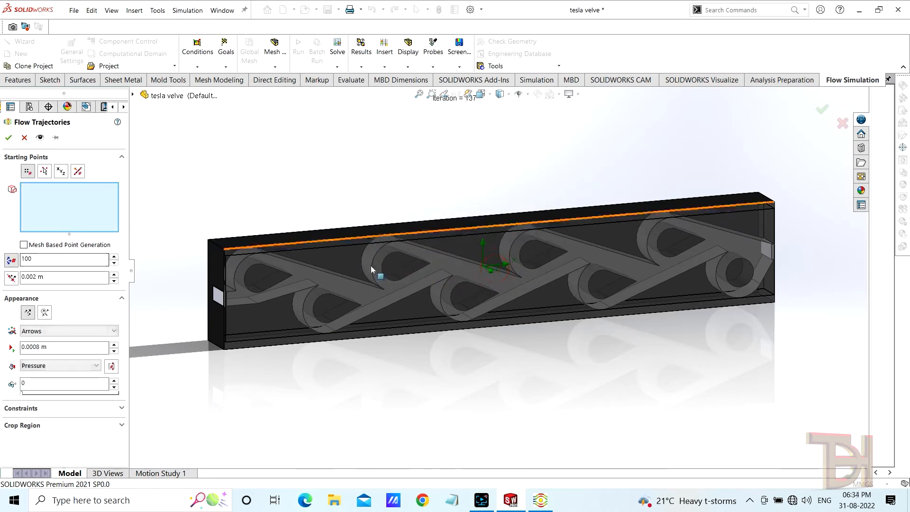
Use the opening faces at both channel ends as starting points, preview the flow trajectories and accept the plot.
{"action": "middle_click_drag", "start_coordinate": [585, 357], "coordinate": [445, 351]}
{"action": "left_click", "coordinate": [280, 232]}
{"action": "middle_click_drag", "start_coordinate": [312, 319], "coordinate": [465, 363]}
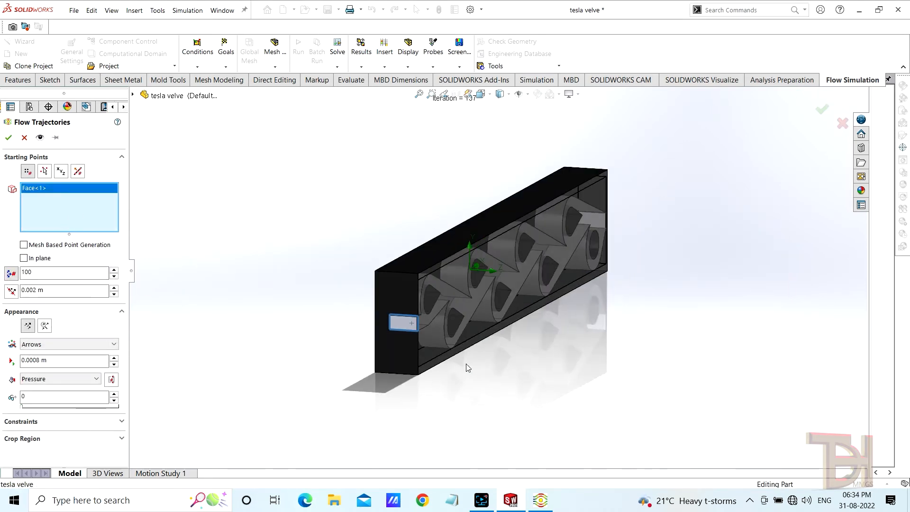
{"action": "left_click", "coordinate": [600, 216]}
{"action": "middle_click_drag", "start_coordinate": [630, 378], "coordinate": [573, 384]}
{"action": "scroll", "coordinate": [573, 352], "scroll_direction": "down", "scroll_amount": 1}
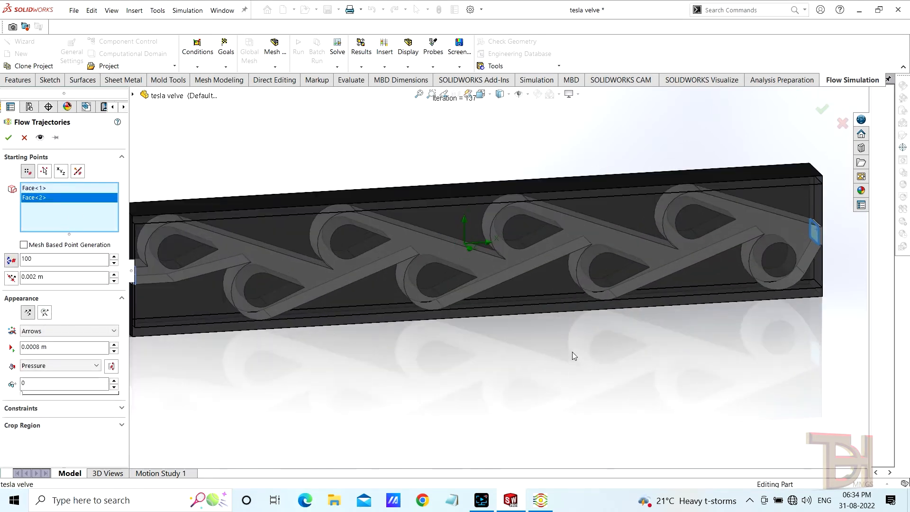
{"action": "scroll", "coordinate": [573, 352], "scroll_direction": "up", "scroll_amount": 1}
{"action": "left_click", "coordinate": [39, 138]}
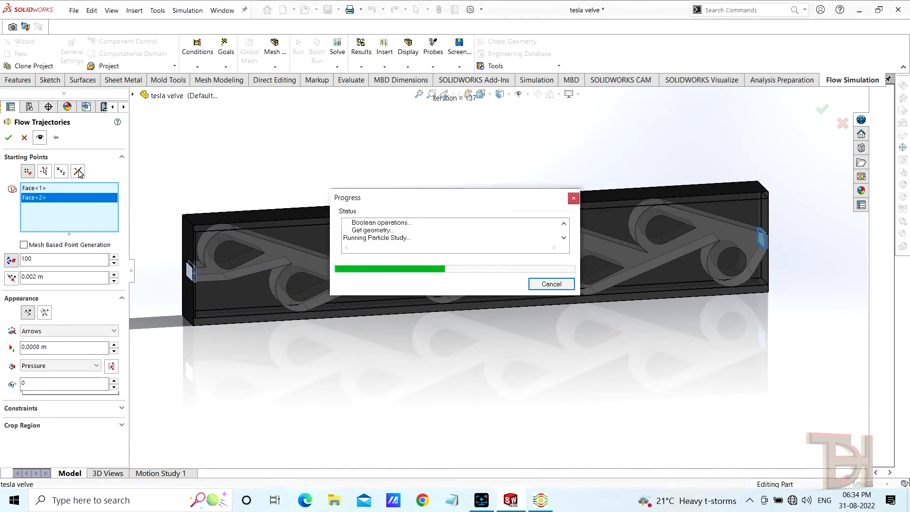
{"action": "left_click", "coordinate": [7, 138]}
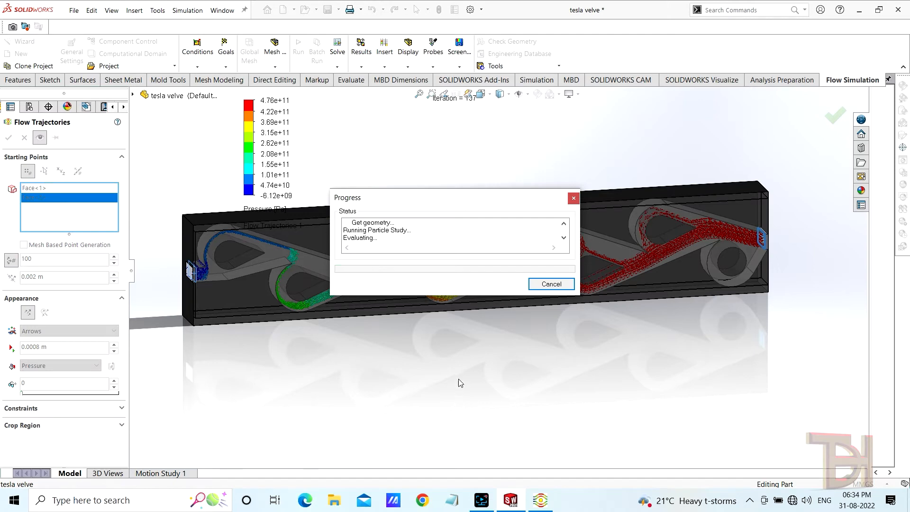
Play the animation of the pressure-coloured flow trajectories and collapse the tree pane to enlarge the model view.
{"action": "middle_click_drag", "start_coordinate": [454, 312], "coordinate": [508, 359]}
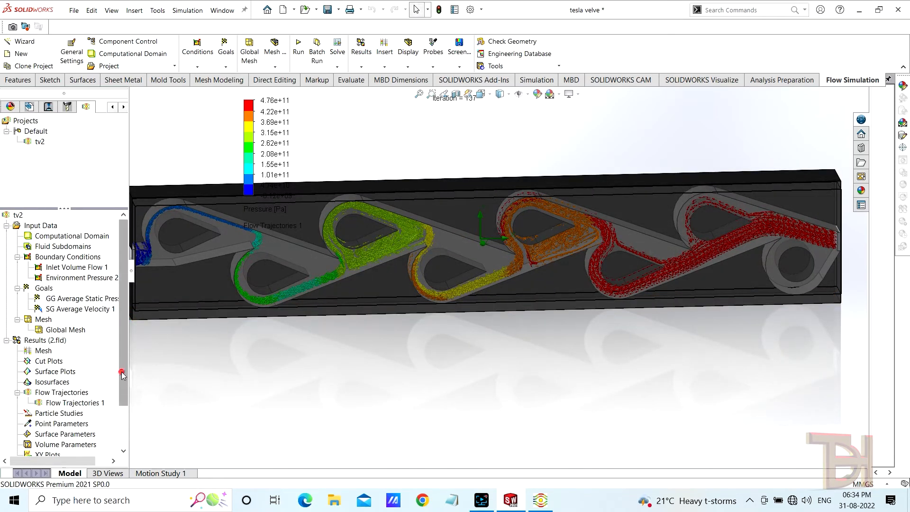
{"action": "left_click_drag", "start_coordinate": [122, 372], "coordinate": [113, 393]}
{"action": "right_click", "coordinate": [51, 385]}
{"action": "left_click", "coordinate": [87, 287]}
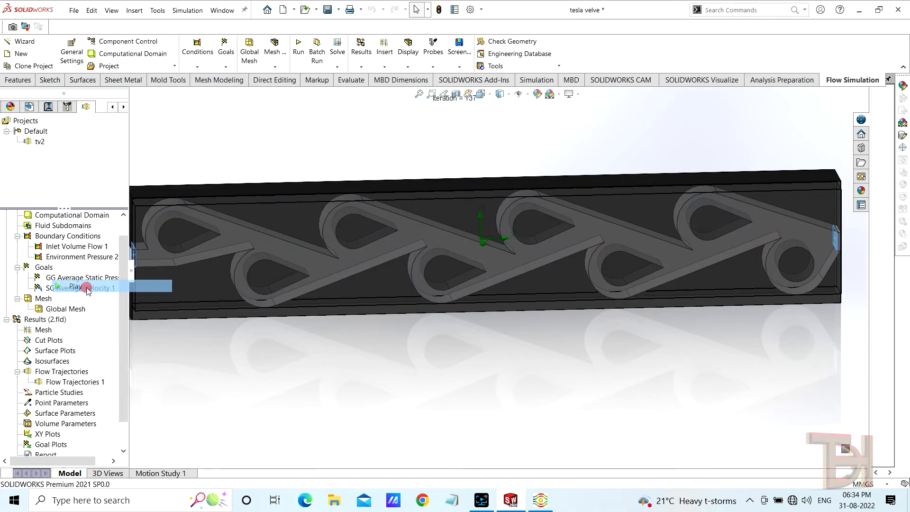
{"action": "scroll", "coordinate": [354, 345], "scroll_direction": "up", "scroll_amount": 1}
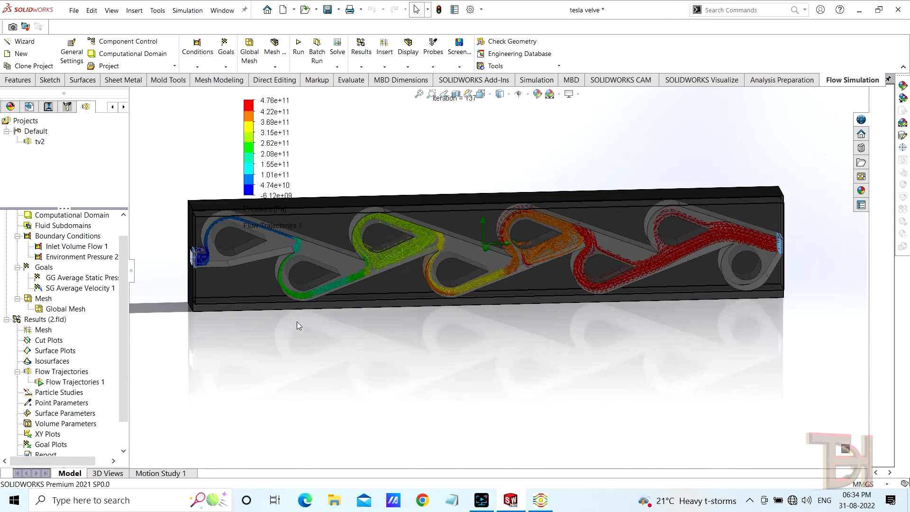
{"action": "scroll", "coordinate": [451, 354], "scroll_direction": "down", "scroll_amount": 1}
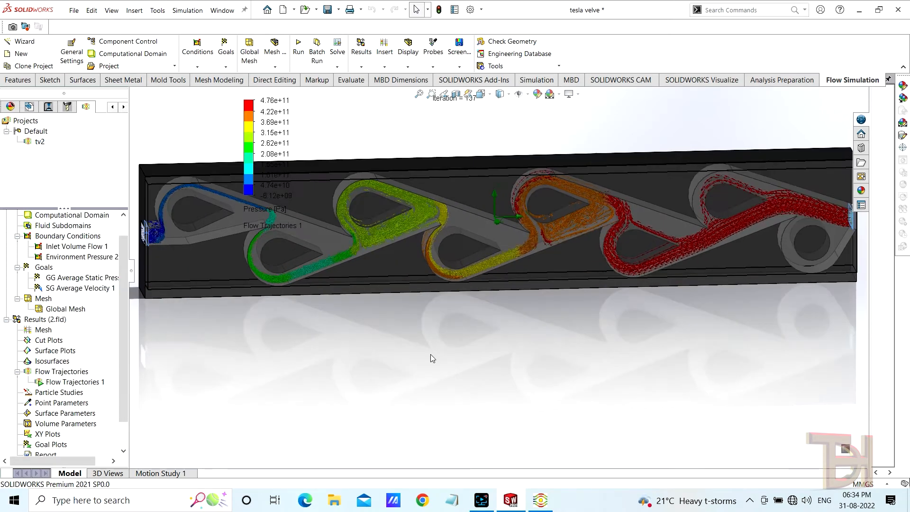
{"action": "left_click", "coordinate": [132, 272]}
Examine the animated pressure-coloured trajectories from the middle loops to the channel end with the round loop.
{"action": "scroll", "coordinate": [409, 259], "scroll_direction": "down", "scroll_amount": 4}
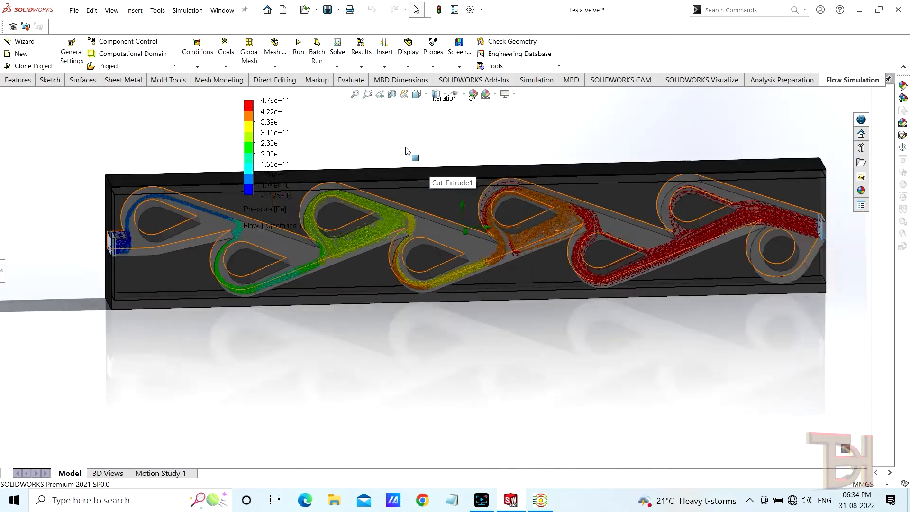
{"action": "scroll", "coordinate": [372, 290], "scroll_direction": "up", "scroll_amount": 1}
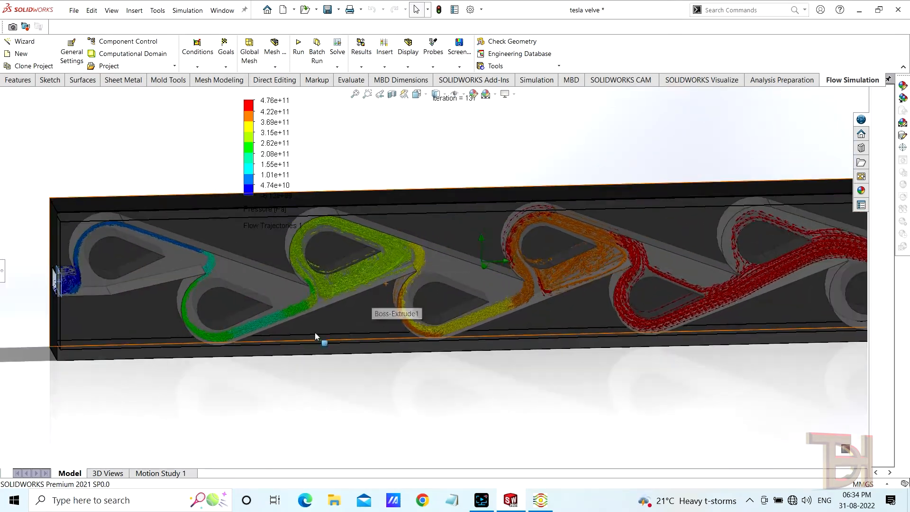
{"action": "scroll", "coordinate": [101, 278], "scroll_direction": "down", "scroll_amount": 1}
{"action": "scroll", "coordinate": [471, 331], "scroll_direction": "up", "scroll_amount": 1}
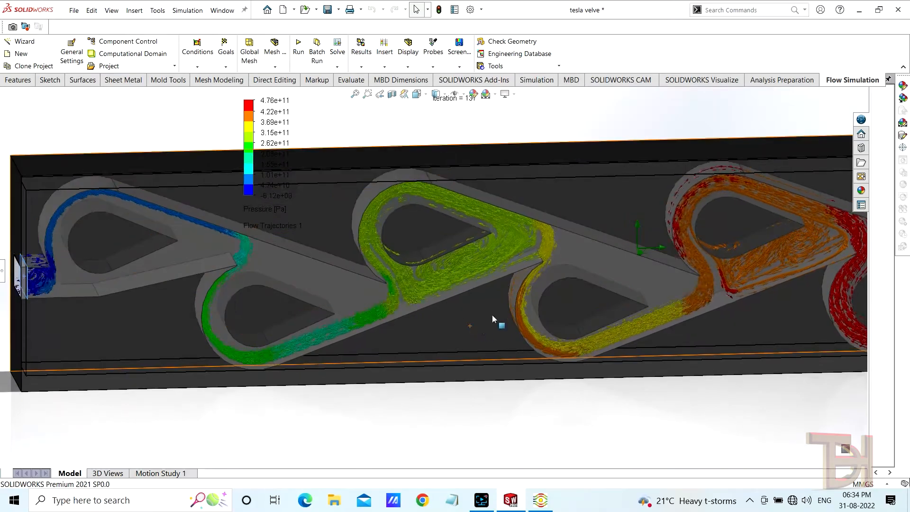
{"action": "scroll", "coordinate": [735, 250], "scroll_direction": "up", "scroll_amount": 1}
{"action": "scroll", "coordinate": [778, 239], "scroll_direction": "down", "scroll_amount": 2}
{"action": "scroll", "coordinate": [777, 239], "scroll_direction": "down", "scroll_amount": 1}
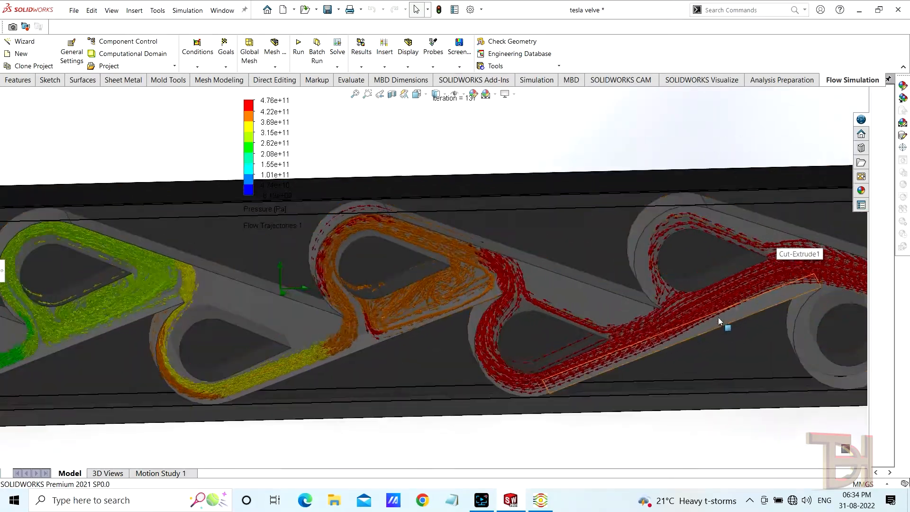
{"action": "scroll", "coordinate": [692, 318], "scroll_direction": "down", "scroll_amount": 2}
{"action": "scroll", "coordinate": [299, 272], "scroll_direction": "up", "scroll_amount": 1}
{"action": "scroll", "coordinate": [298, 272], "scroll_direction": "up", "scroll_amount": 1}
{"action": "scroll", "coordinate": [287, 270], "scroll_direction": "down", "scroll_amount": 2}
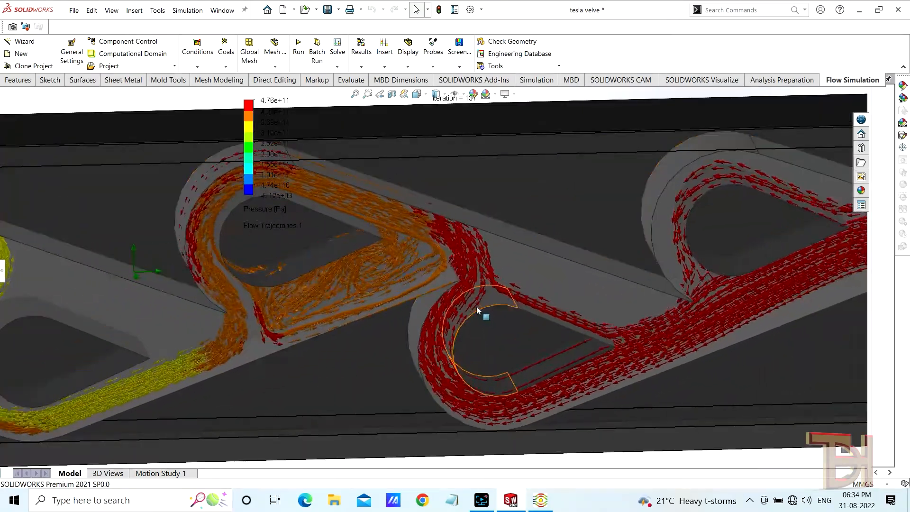
{"action": "middle_click_drag", "start_coordinate": [374, 340], "coordinate": [373, 319]}
{"action": "scroll", "coordinate": [588, 311], "scroll_direction": "up", "scroll_amount": 2}
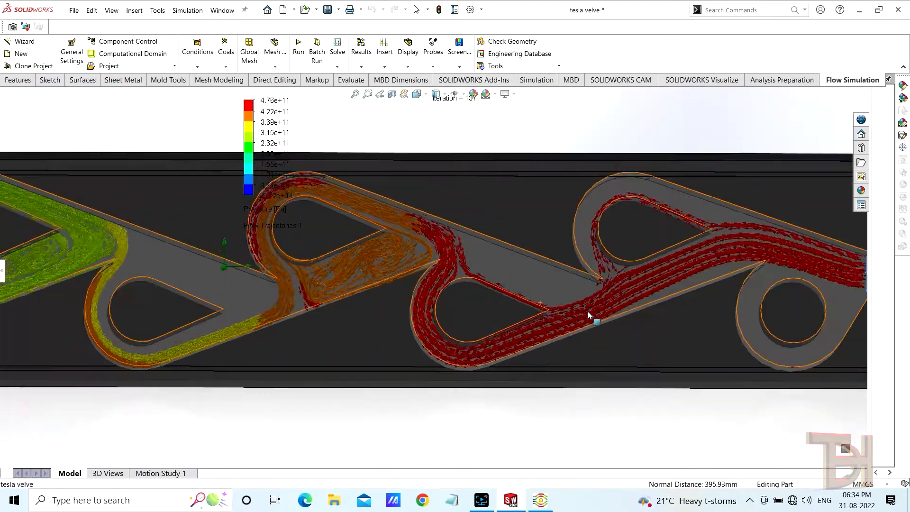
{"action": "scroll", "coordinate": [740, 265], "scroll_direction": "down", "scroll_amount": 2}
{"action": "scroll", "coordinate": [739, 266], "scroll_direction": "up", "scroll_amount": 2}
{"action": "scroll", "coordinate": [661, 298], "scroll_direction": "down", "scroll_amount": 1}
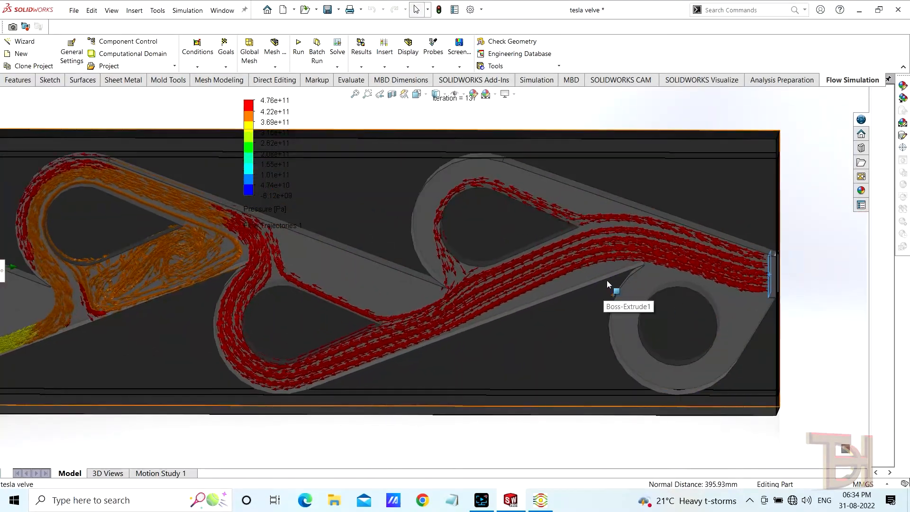
{"action": "scroll", "coordinate": [406, 256], "scroll_direction": "up", "scroll_amount": 1}
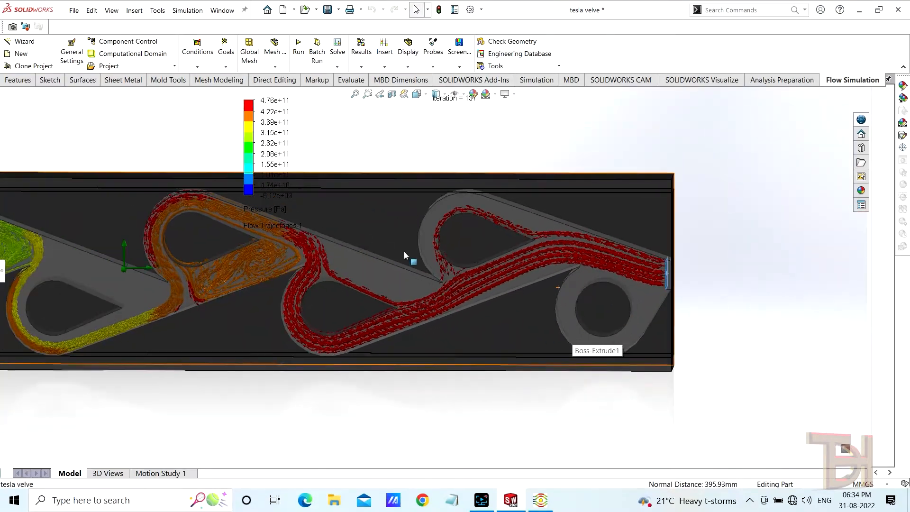
{"action": "scroll", "coordinate": [650, 272], "scroll_direction": "down", "scroll_amount": 2}
{"action": "scroll", "coordinate": [465, 260], "scroll_direction": "down", "scroll_amount": 1}
{"action": "scroll", "coordinate": [441, 269], "scroll_direction": "up", "scroll_amount": 3}
{"action": "scroll", "coordinate": [338, 266], "scroll_direction": "down", "scroll_amount": 1}
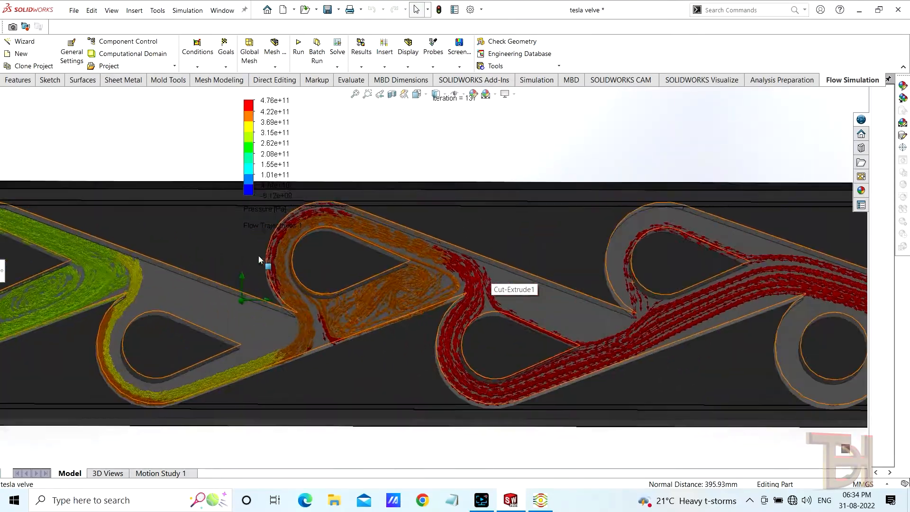
Examine the animated pressure trajectories through the middle loops to the opposite channel end and across the whole valve.
{"action": "scroll", "coordinate": [216, 264], "scroll_direction": "up", "scroll_amount": 1}
{"action": "scroll", "coordinate": [204, 280], "scroll_direction": "down", "scroll_amount": 1}
{"action": "scroll", "coordinate": [419, 266], "scroll_direction": "down", "scroll_amount": 1}
{"action": "scroll", "coordinate": [422, 314], "scroll_direction": "down", "scroll_amount": 1}
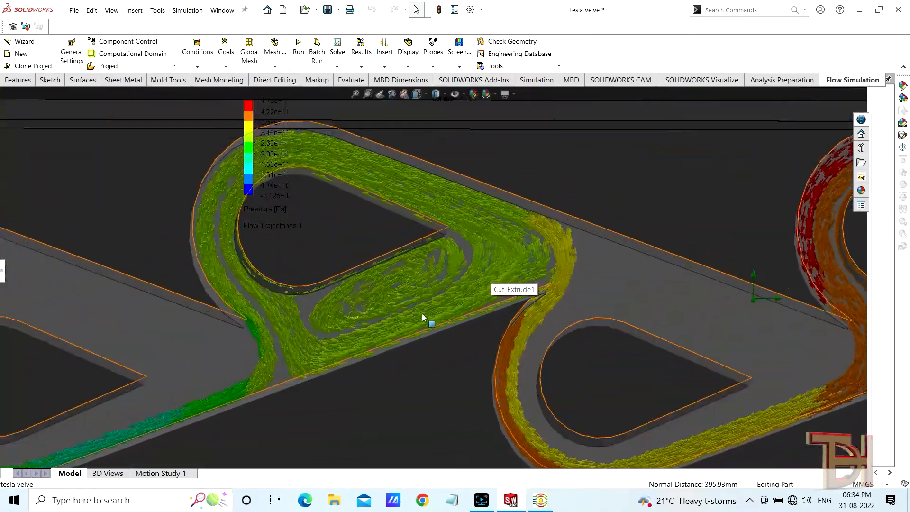
{"action": "scroll", "coordinate": [227, 263], "scroll_direction": "up", "scroll_amount": 2}
{"action": "scroll", "coordinate": [226, 264], "scroll_direction": "down", "scroll_amount": 1}
{"action": "scroll", "coordinate": [187, 254], "scroll_direction": "down", "scroll_amount": 1}
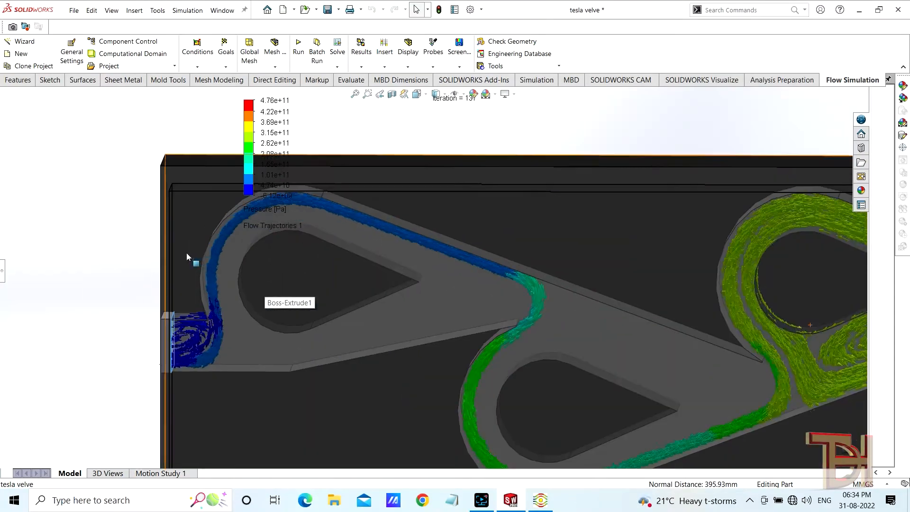
{"action": "scroll", "coordinate": [497, 282], "scroll_direction": "down", "scroll_amount": 1}
{"action": "scroll", "coordinate": [494, 279], "scroll_direction": "up", "scroll_amount": 3}
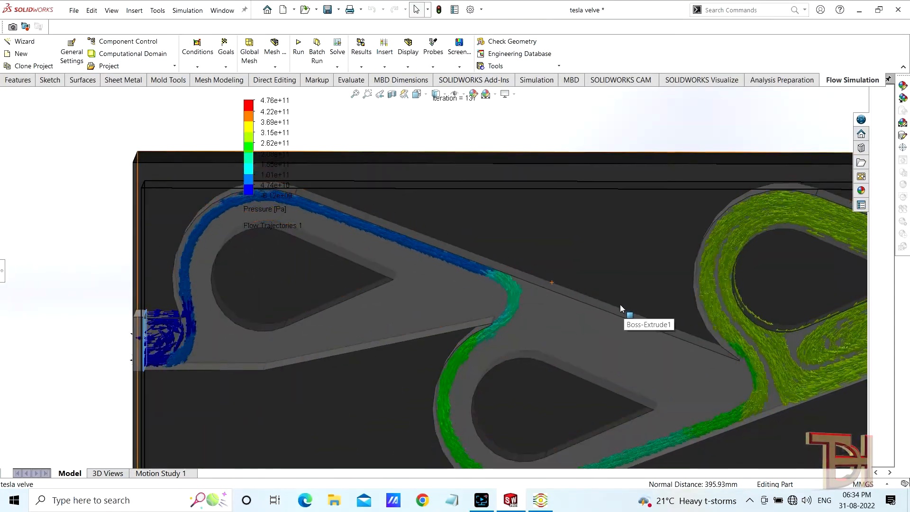
{"action": "scroll", "coordinate": [577, 298], "scroll_direction": "up", "scroll_amount": 3}
{"action": "scroll", "coordinate": [706, 291], "scroll_direction": "down", "scroll_amount": 2}
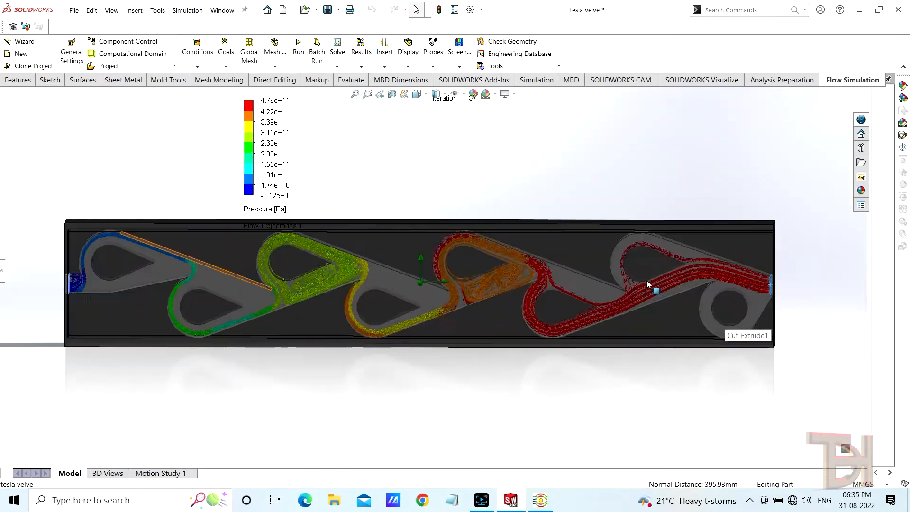
{"action": "scroll", "coordinate": [311, 209], "scroll_direction": "down", "scroll_amount": 1}
{"action": "scroll", "coordinate": [291, 230], "scroll_direction": "up", "scroll_amount": 1}
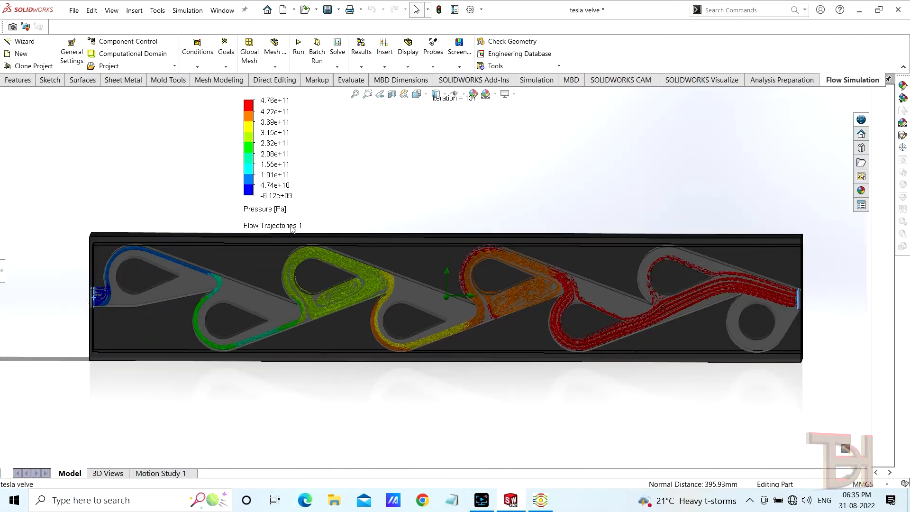
Edit the existing flow trajectories plot to colour the arrows by Velocity and accept the change.
{"action": "left_click", "coordinate": [3, 269]}
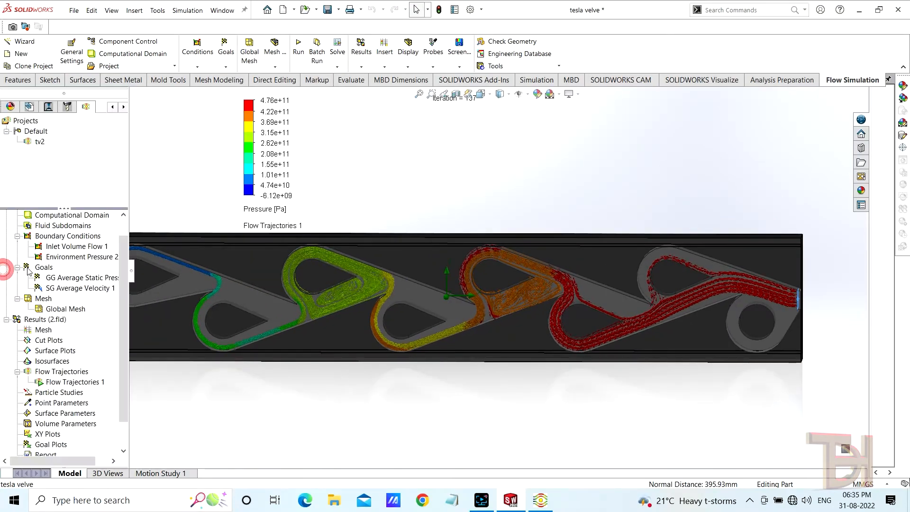
{"action": "right_click", "coordinate": [69, 387]}
{"action": "left_click", "coordinate": [95, 220]}
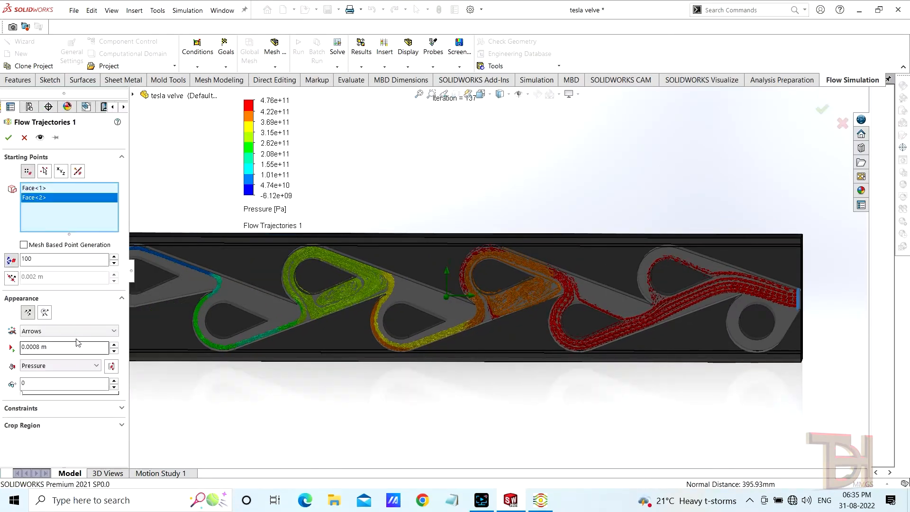
{"action": "left_click", "coordinate": [88, 368]}
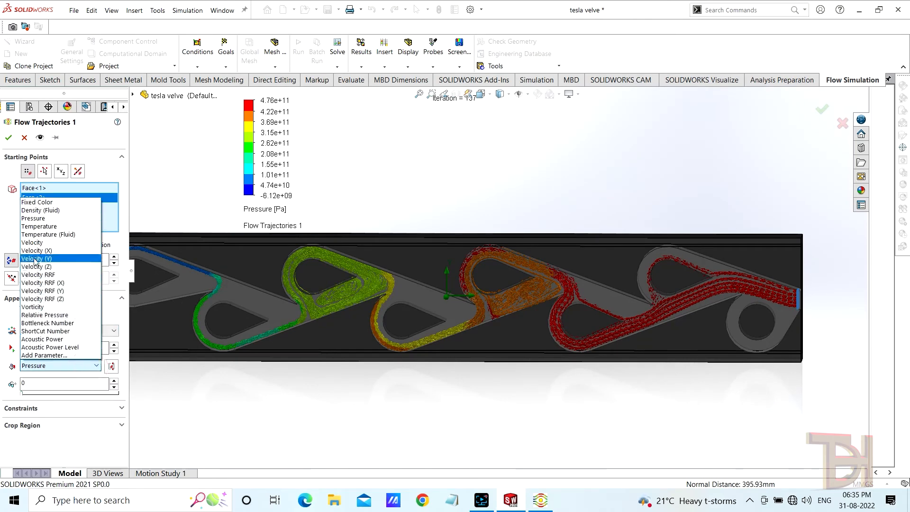
{"action": "left_click", "coordinate": [31, 242]}
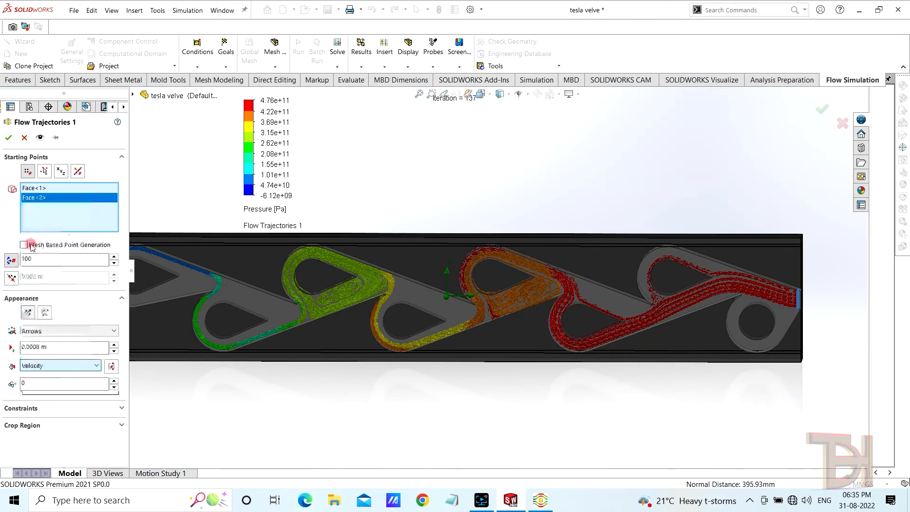
{"action": "left_click", "coordinate": [9, 138]}
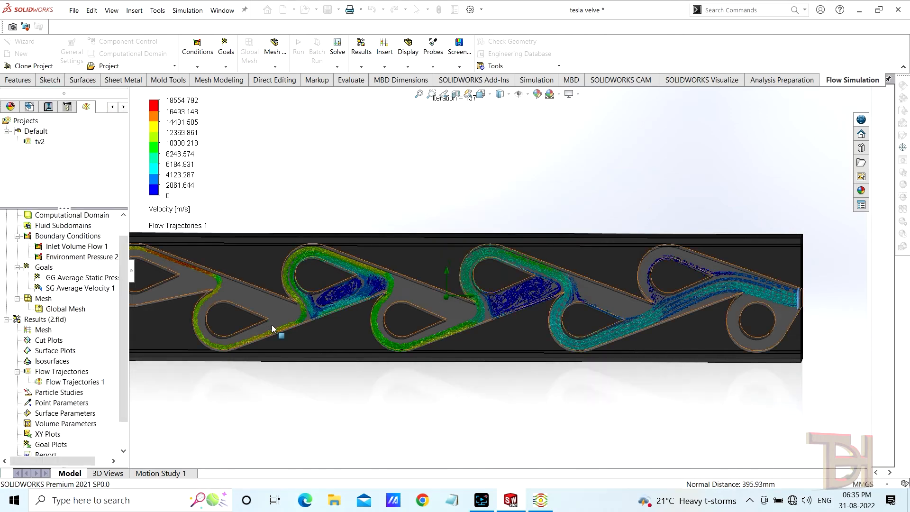
Play the animation of the velocity-coloured flow trajectories with the tree pane collapsed.
{"action": "right_click", "coordinate": [64, 385]}
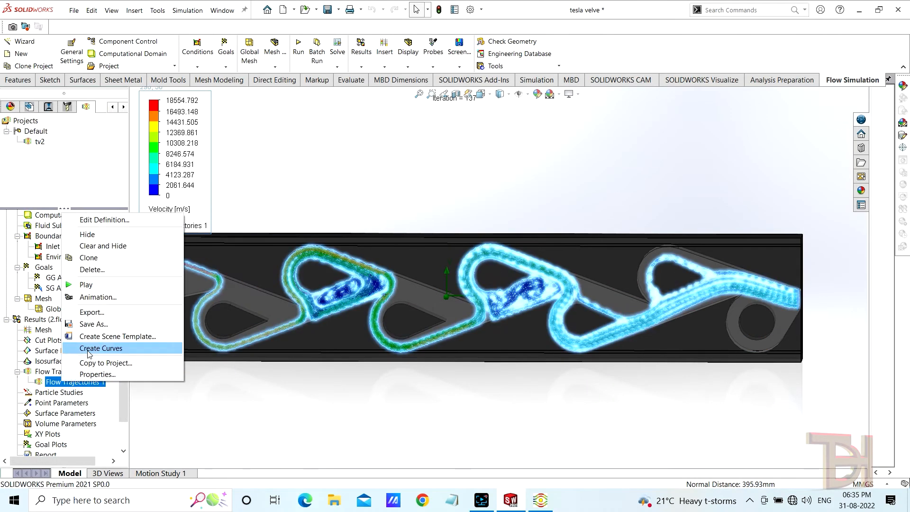
{"action": "left_click", "coordinate": [97, 284]}
{"action": "left_click", "coordinate": [131, 271]}
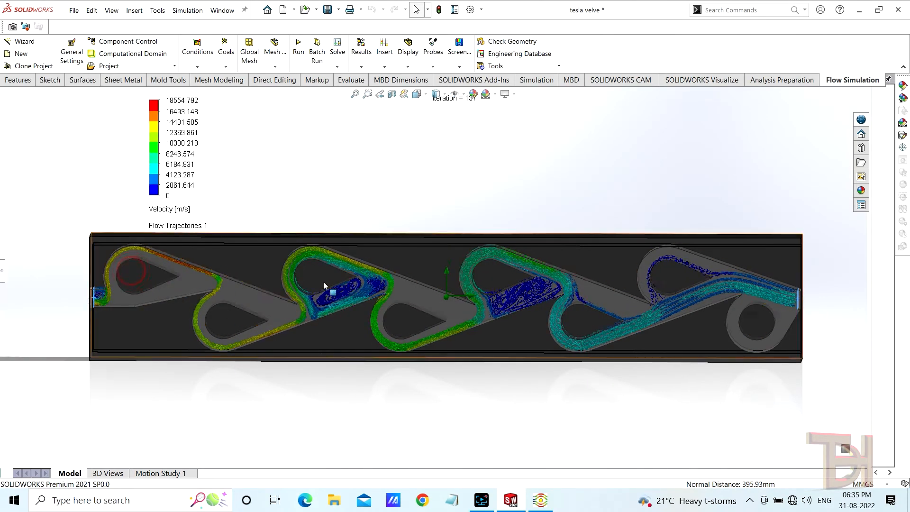
Examine the animated velocity trajectories near the round-loop channel end and in the recirculation area of the adjacent teardrop loops.
{"action": "scroll", "coordinate": [398, 280], "scroll_direction": "down", "scroll_amount": 1}
{"action": "scroll", "coordinate": [629, 300], "scroll_direction": "down", "scroll_amount": 1}
{"action": "scroll", "coordinate": [756, 325], "scroll_direction": "up", "scroll_amount": 3}
{"action": "scroll", "coordinate": [730, 313], "scroll_direction": "down", "scroll_amount": 4}
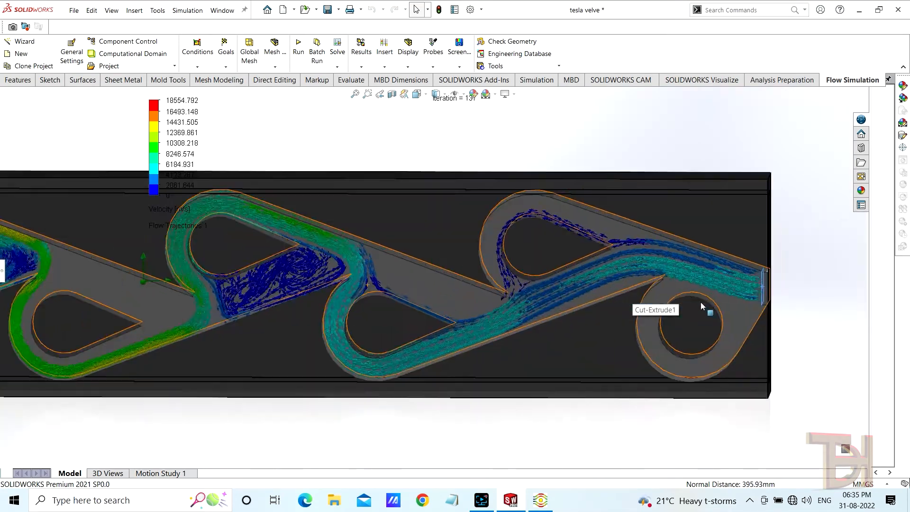
{"action": "scroll", "coordinate": [626, 291], "scroll_direction": "down", "scroll_amount": 1}
{"action": "scroll", "coordinate": [310, 289], "scroll_direction": "up", "scroll_amount": 2}
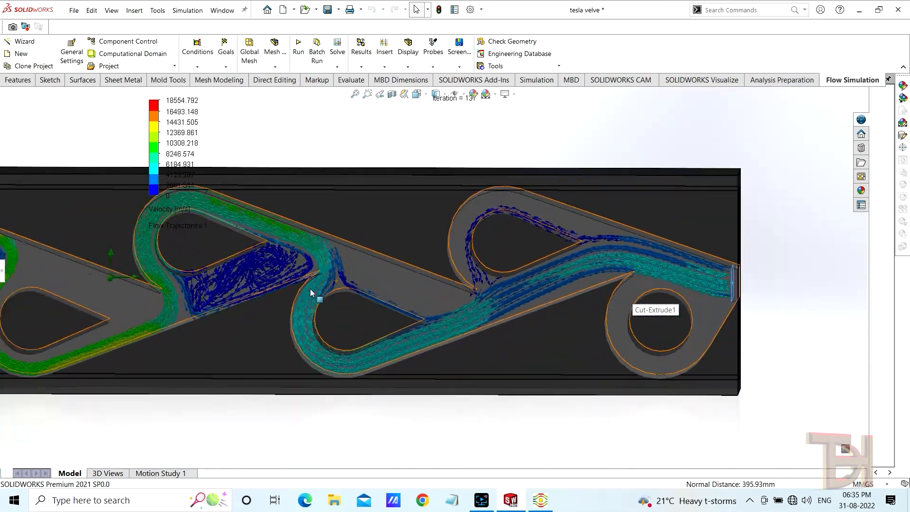
{"action": "scroll", "coordinate": [295, 270], "scroll_direction": "down", "scroll_amount": 1}
{"action": "scroll", "coordinate": [295, 270], "scroll_direction": "down", "scroll_amount": 2}
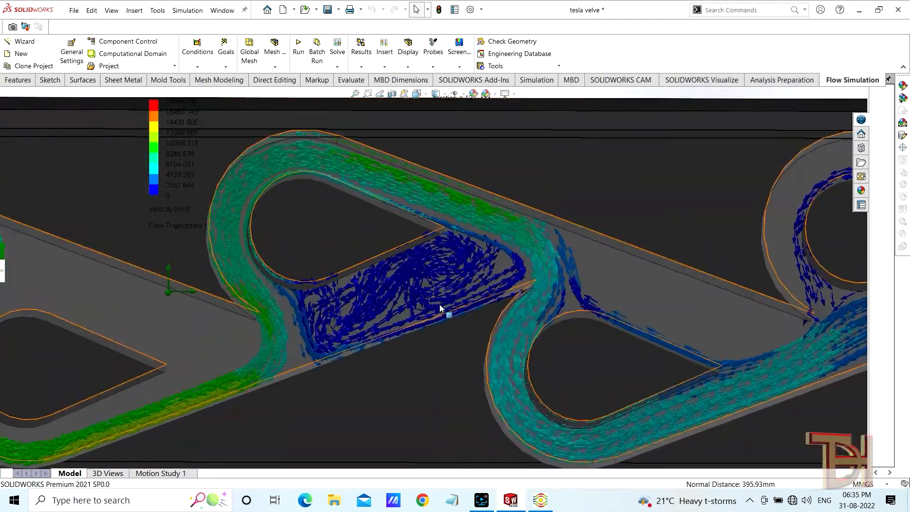
{"action": "scroll", "coordinate": [443, 307], "scroll_direction": "up", "scroll_amount": 5}
{"action": "scroll", "coordinate": [266, 266], "scroll_direction": "down", "scroll_amount": 2}
{"action": "scroll", "coordinate": [422, 296], "scroll_direction": "up", "scroll_amount": 2}
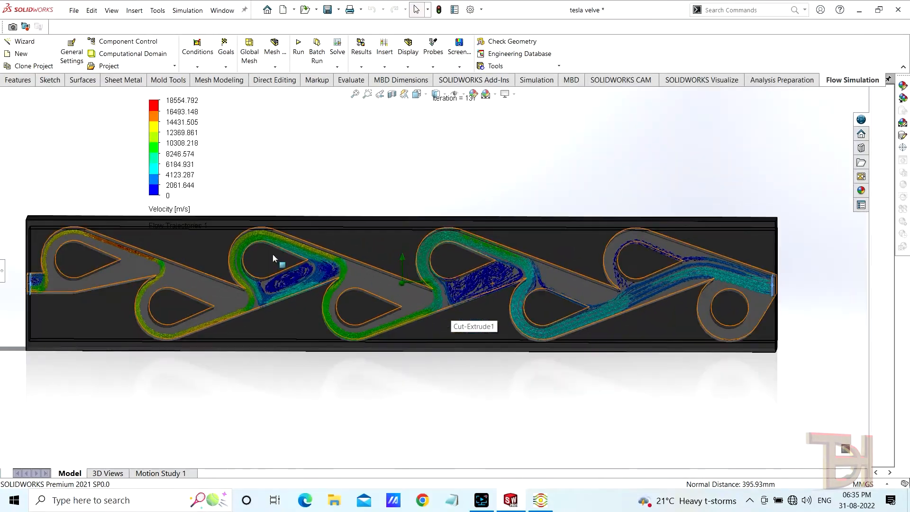
Examine the animated velocity distribution and flow direction along the full length of the valve.
{"action": "scroll", "coordinate": [272, 254], "scroll_direction": "down", "scroll_amount": 2}
{"action": "scroll", "coordinate": [450, 303], "scroll_direction": "up", "scroll_amount": 1}
{"action": "scroll", "coordinate": [482, 238], "scroll_direction": "down", "scroll_amount": 1}
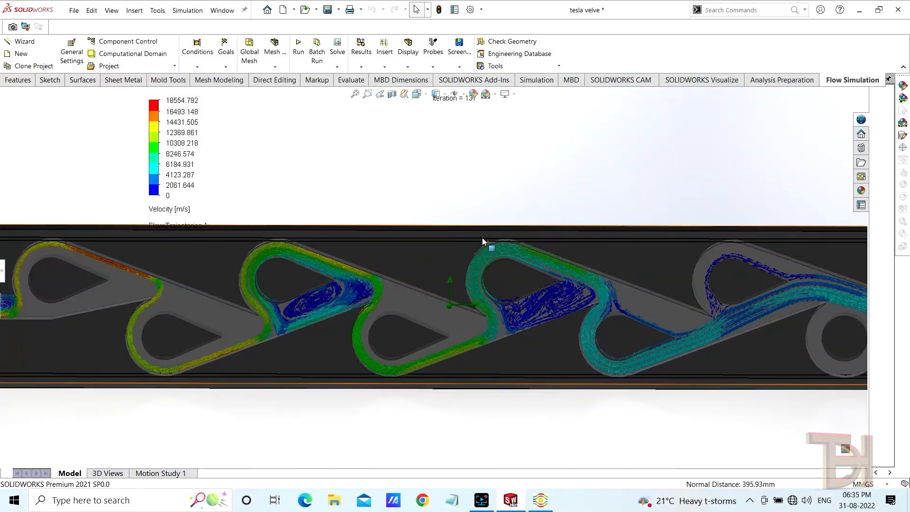
{"action": "mouse_move", "coordinate": [397, 258]}
{"action": "middle_mouse_down"}
{"action": "mouse_move", "coordinate": [414, 248]}
{"action": "mouse_move", "coordinate": [399, 256]}
{"action": "middle_mouse_up"}
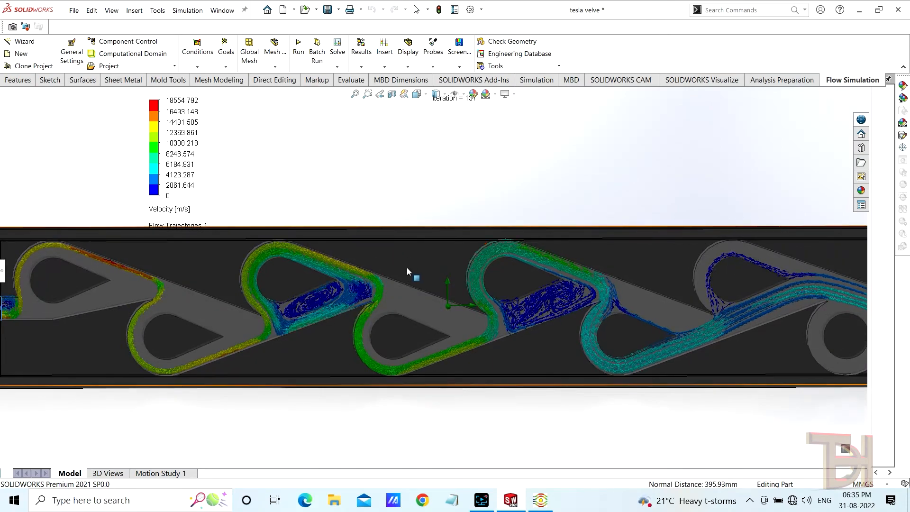
{"action": "scroll", "coordinate": [407, 266], "scroll_direction": "up", "scroll_amount": 1}
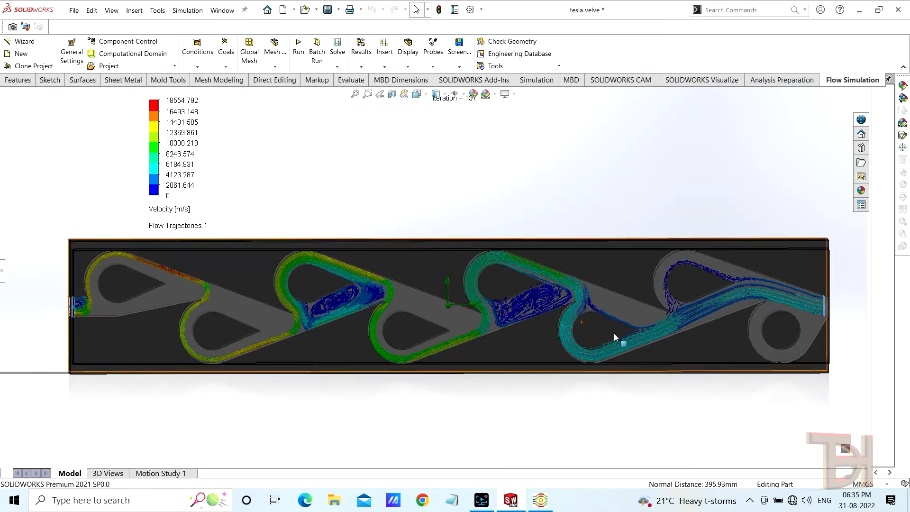
{"action": "scroll", "coordinate": [588, 313], "scroll_direction": "down", "scroll_amount": 1}
{"action": "scroll", "coordinate": [636, 291], "scroll_direction": "up", "scroll_amount": 1}
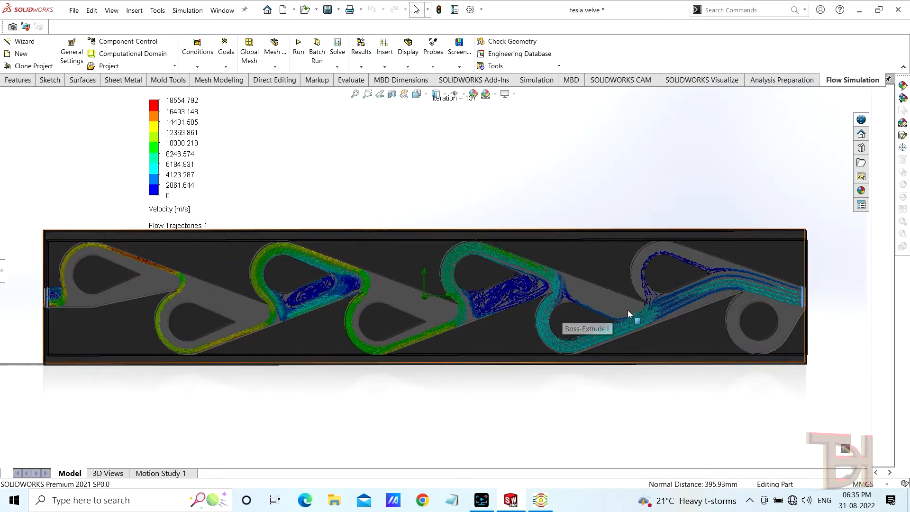
{"action": "scroll", "coordinate": [631, 311], "scroll_direction": "up", "scroll_amount": 1}
{"action": "scroll", "coordinate": [247, 264], "scroll_direction": "down", "scroll_amount": 1}
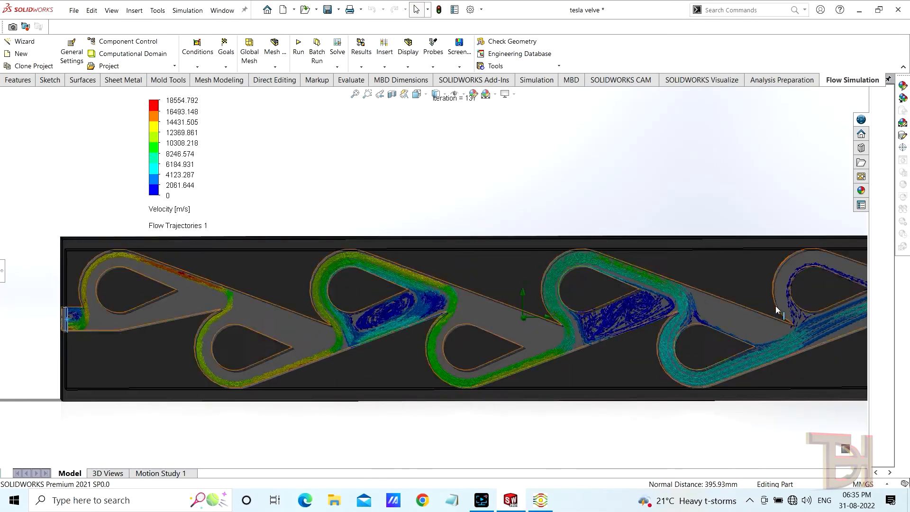
{"action": "scroll", "coordinate": [782, 301], "scroll_direction": "down", "scroll_amount": 1}
{"action": "scroll", "coordinate": [427, 294], "scroll_direction": "up", "scroll_amount": 1}
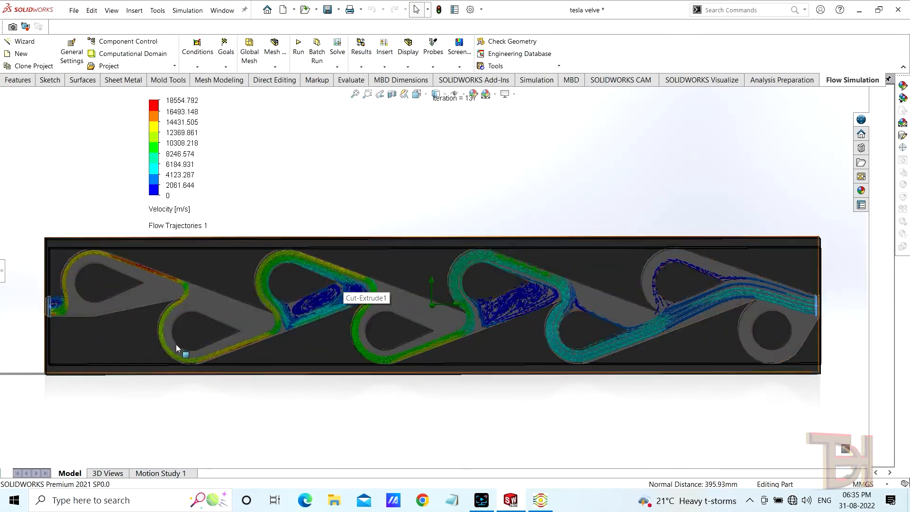
Examine the animated velocity trajectories through all the valve loops from front-on and slightly tilted viewing angles.
{"action": "middle_click_drag", "start_coordinate": [248, 397], "coordinate": [249, 393]}
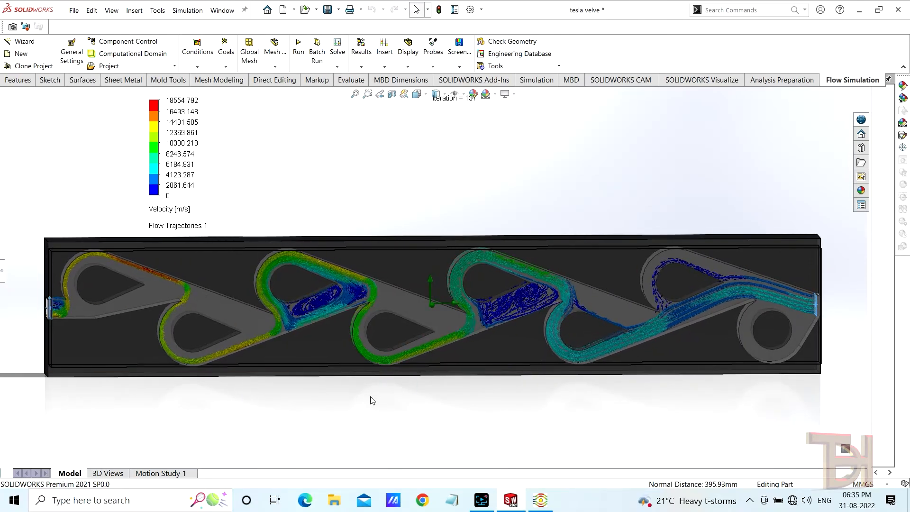
{"action": "scroll", "coordinate": [371, 398], "scroll_direction": "down", "scroll_amount": 1}
{"action": "scroll", "coordinate": [372, 399], "scroll_direction": "up", "scroll_amount": 1}
{"action": "scroll", "coordinate": [285, 176], "scroll_direction": "down", "scroll_amount": 1}
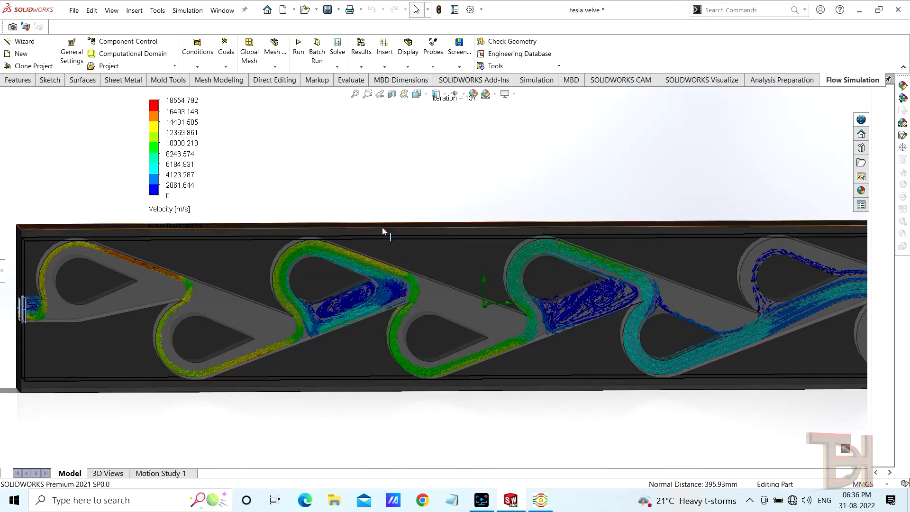
{"action": "scroll", "coordinate": [795, 296], "scroll_direction": "up", "scroll_amount": 1}
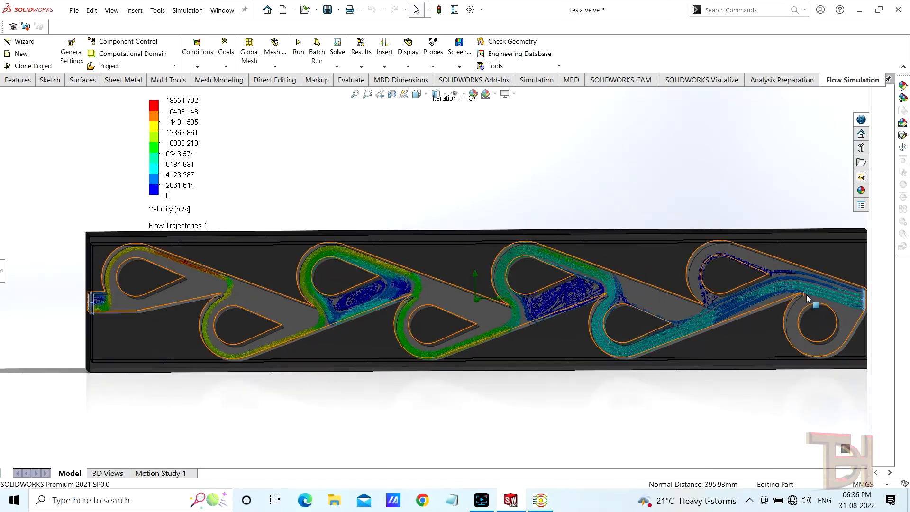
{"action": "middle_click_drag", "start_coordinate": [806, 295], "coordinate": [621, 263]}
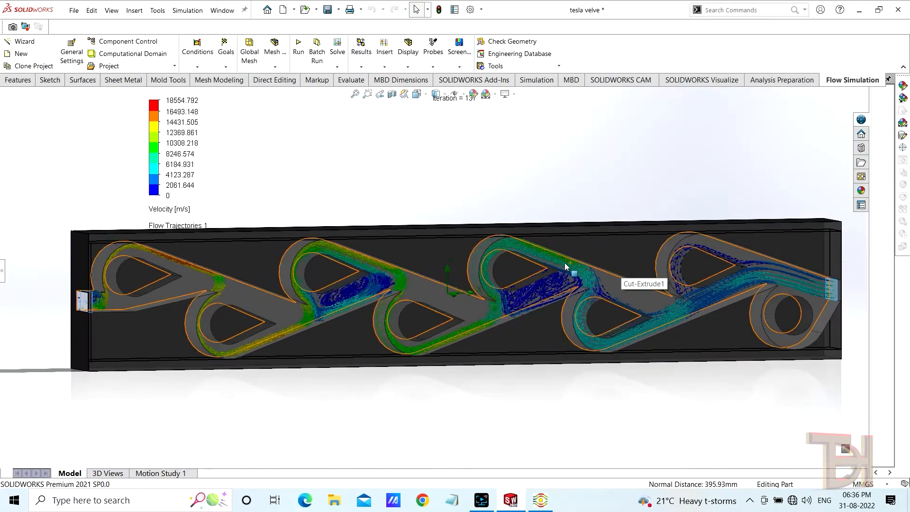
{"action": "middle_click_drag", "start_coordinate": [564, 263], "coordinate": [524, 297]}
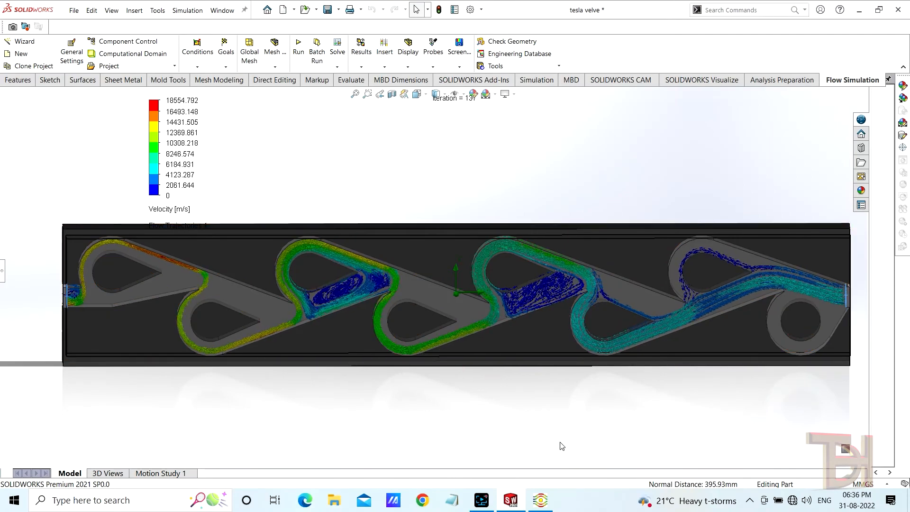
Stop the animation of the velocity-coloured flow trajectories plot in the tv2 results.
{"action": "left_click", "coordinate": [2, 268]}
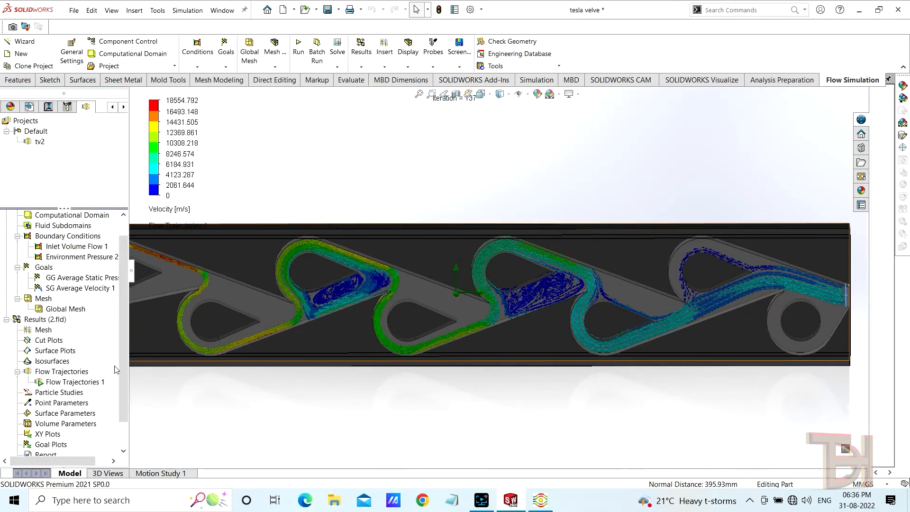
{"action": "scroll", "coordinate": [57, 332], "scroll_direction": "down", "scroll_amount": 1}
{"action": "right_click", "coordinate": [57, 352]}
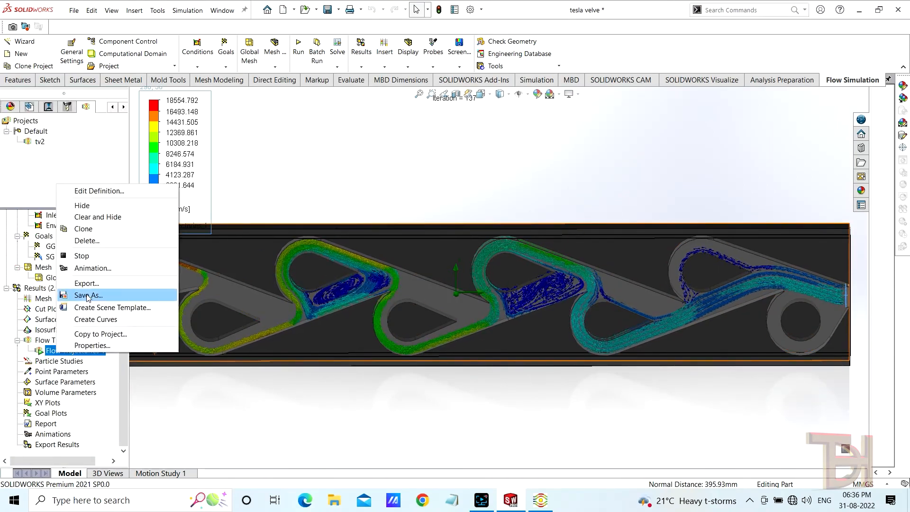
{"action": "left_click", "coordinate": [81, 252]}
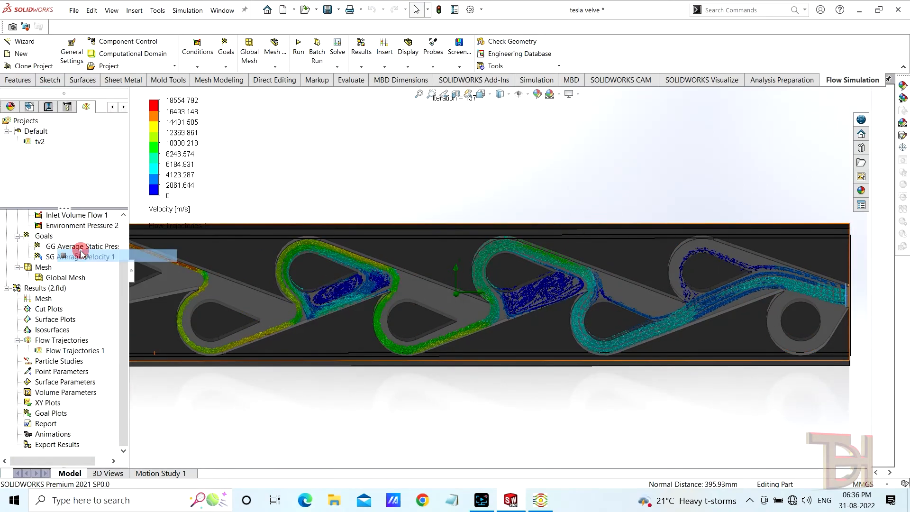
Show a goal plot summary for all goals, covering average static pressure and average velocity, and close the summary.
{"action": "left_click", "coordinate": [57, 422]}
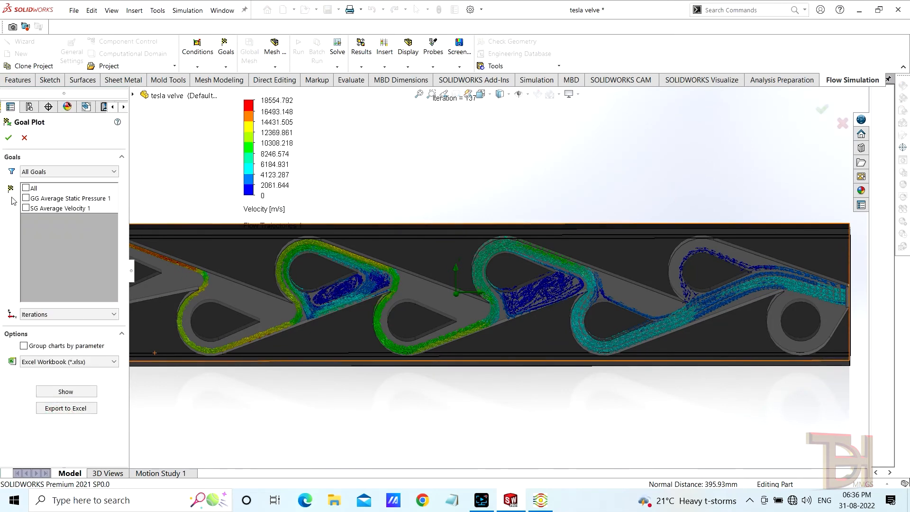
{"action": "left_click", "coordinate": [60, 391]}
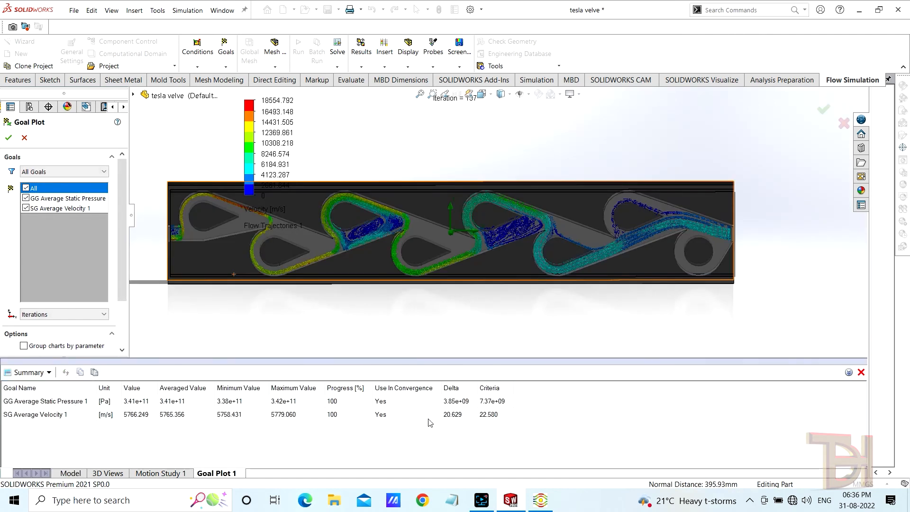
{"action": "left_click", "coordinate": [861, 372]}
Inspect the stopped velocity trajectories along the whole valve in an angled 3D view with the side pane collapsed.
{"action": "left_click", "coordinate": [132, 265]}
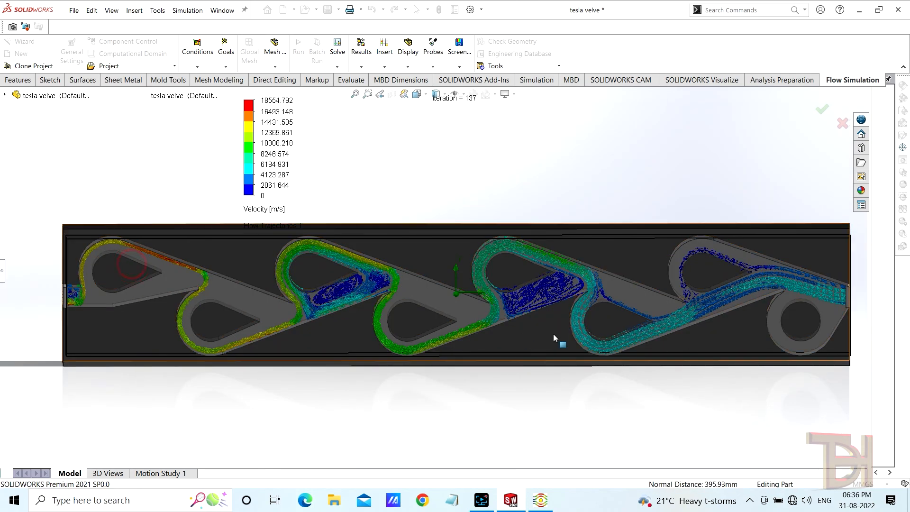
{"action": "middle_click_drag", "start_coordinate": [259, 225], "coordinate": [405, 332]}
{"action": "scroll", "coordinate": [406, 332], "scroll_direction": "down", "scroll_amount": 1}
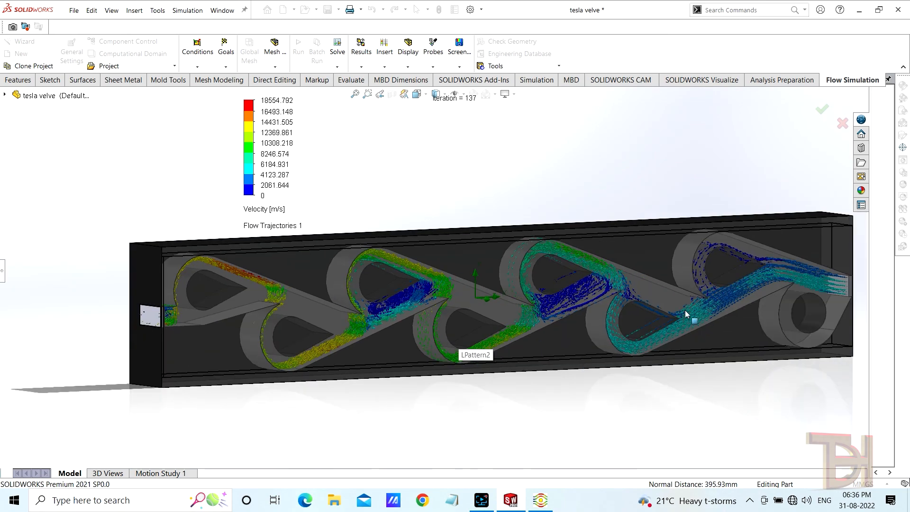
{"action": "middle_click_drag", "start_coordinate": [814, 276], "coordinate": [747, 274], "text": "ctrl"}
{"action": "scroll", "coordinate": [402, 196], "scroll_direction": "up", "scroll_amount": 1}
{"action": "scroll", "coordinate": [402, 196], "scroll_direction": "down", "scroll_amount": 1}
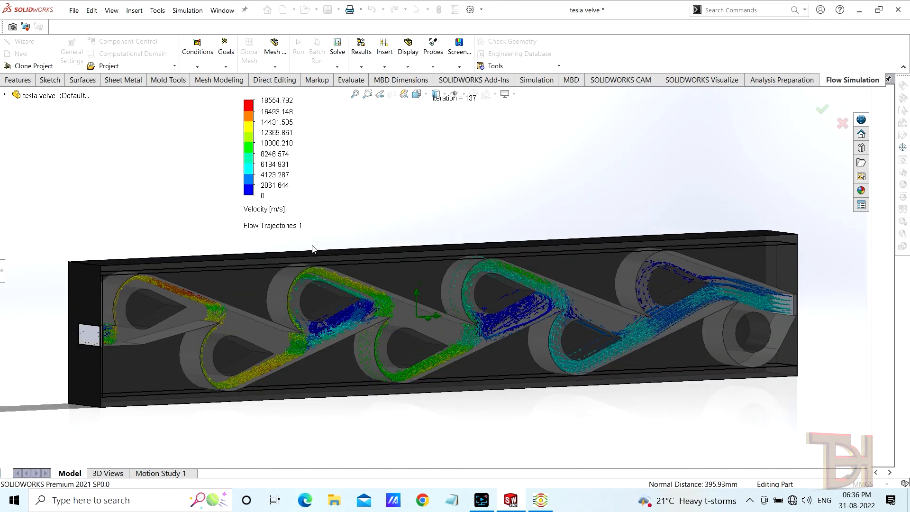
{"action": "scroll", "coordinate": [328, 283], "scroll_direction": "down", "scroll_amount": 1}
{"action": "scroll", "coordinate": [379, 308], "scroll_direction": "up", "scroll_amount": 1}
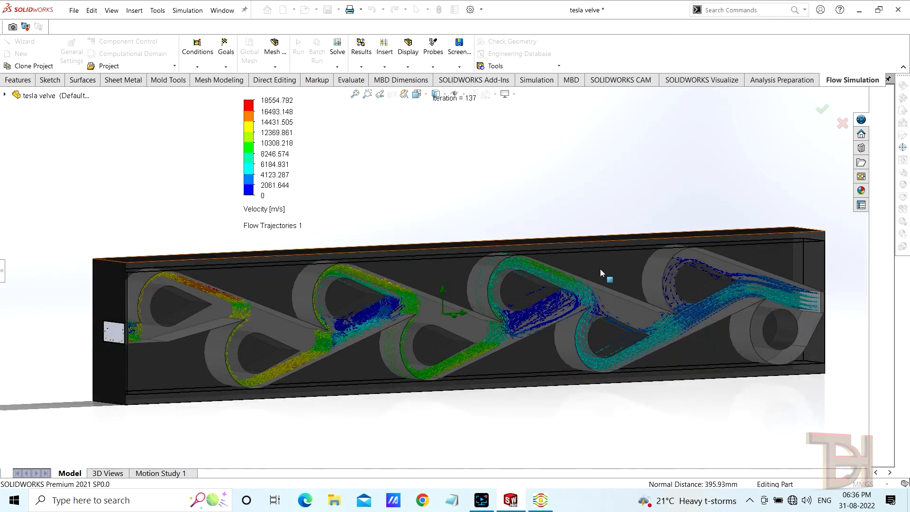